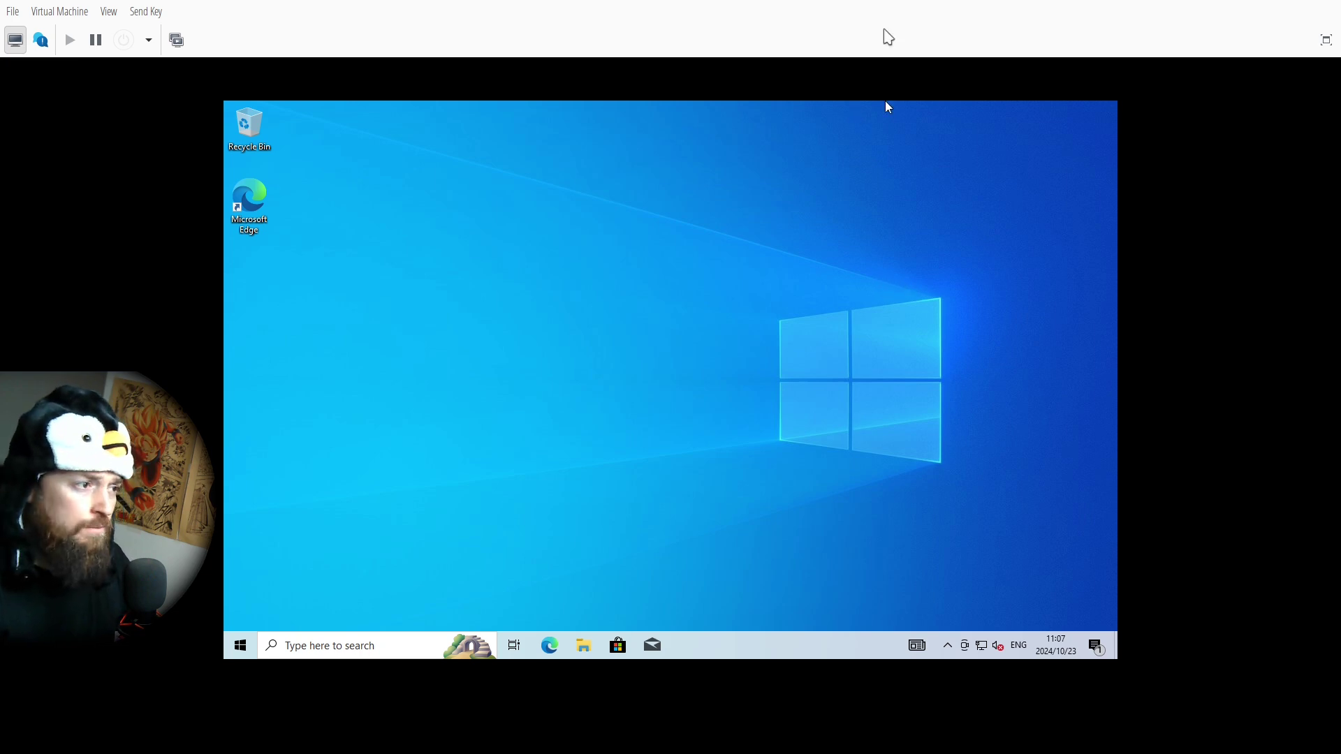
Step: Show the virtual machine full screen and open Task Manager in its detailed view
{"action": "left_click", "coordinate": [1327, 40]}
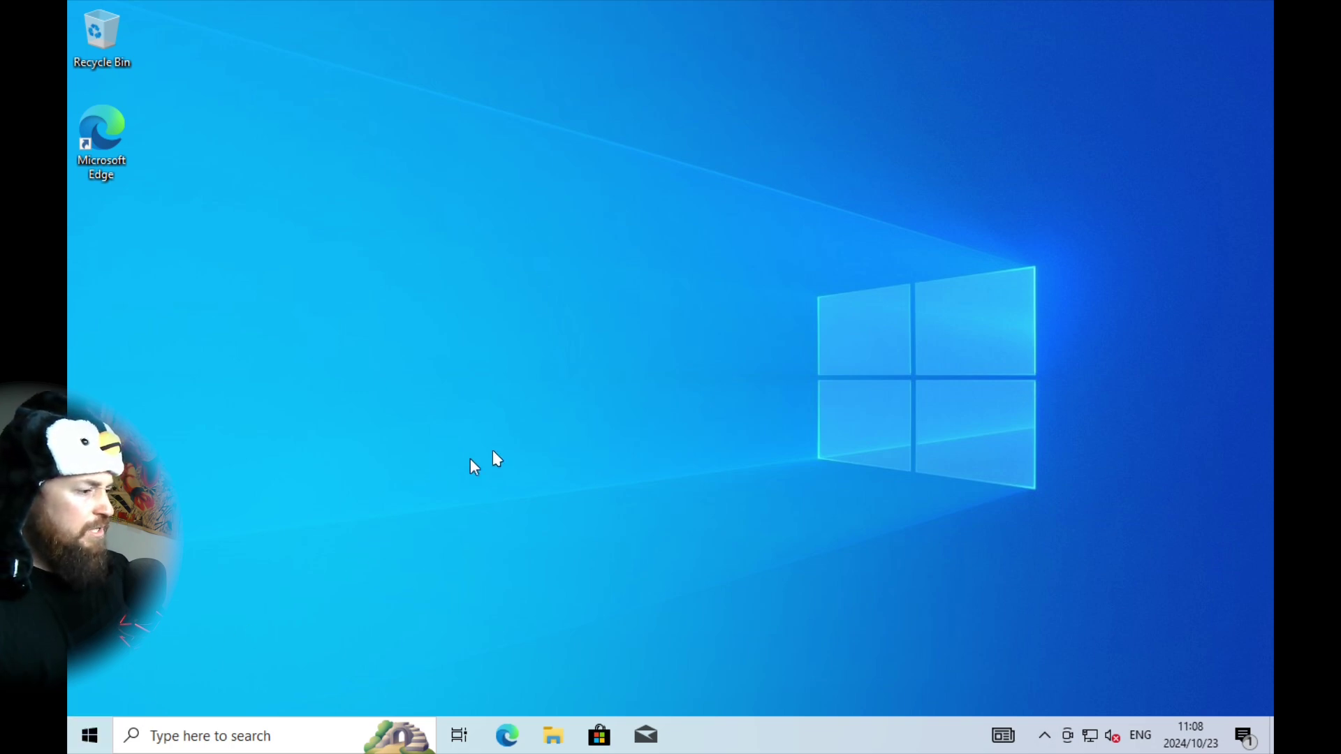
{"action": "right_click", "coordinate": [104, 733]}
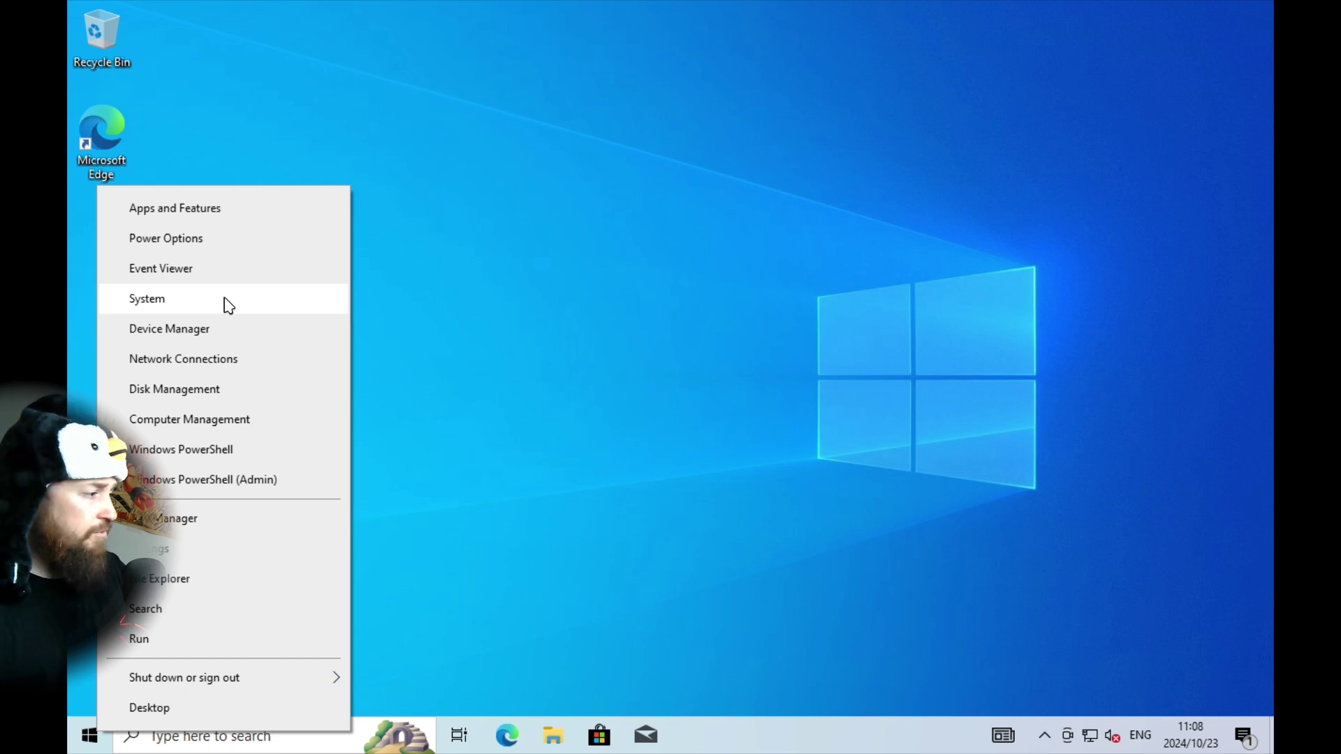
{"action": "left_click", "coordinate": [619, 353]}
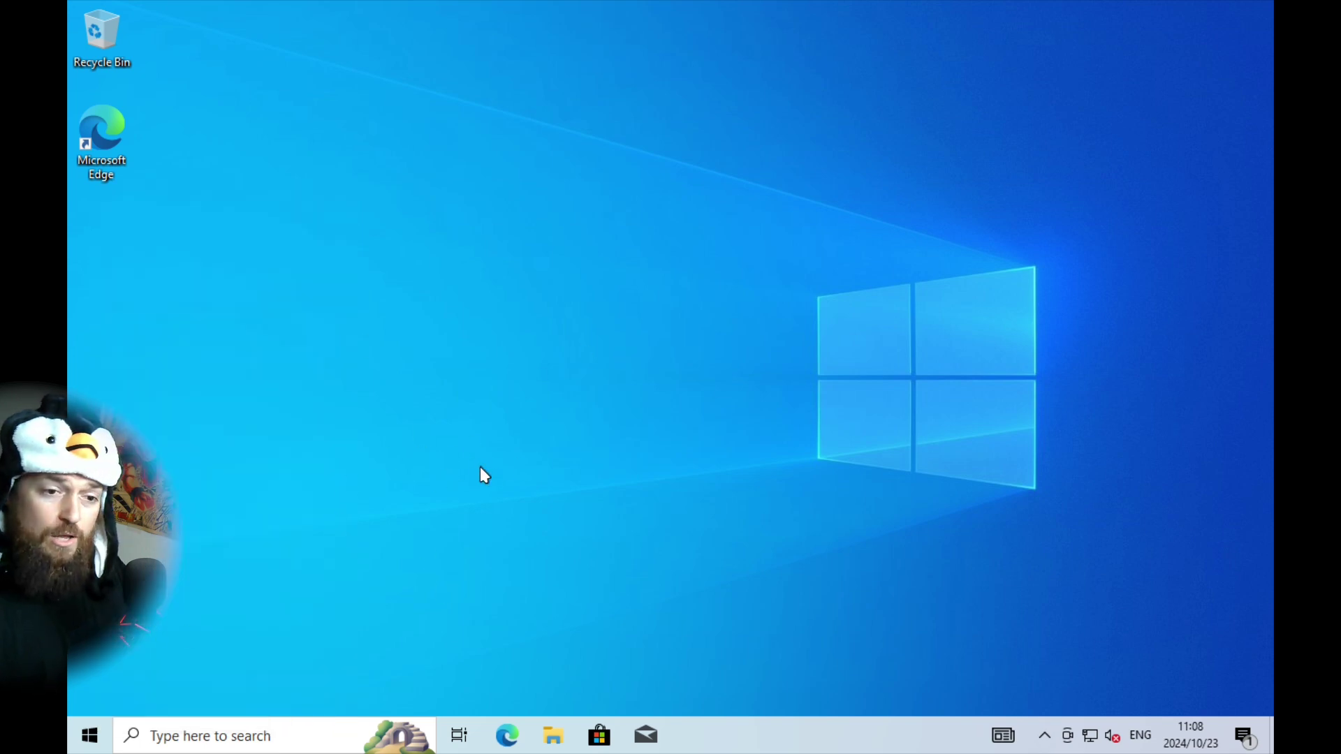
{"action": "right_click", "coordinate": [107, 730]}
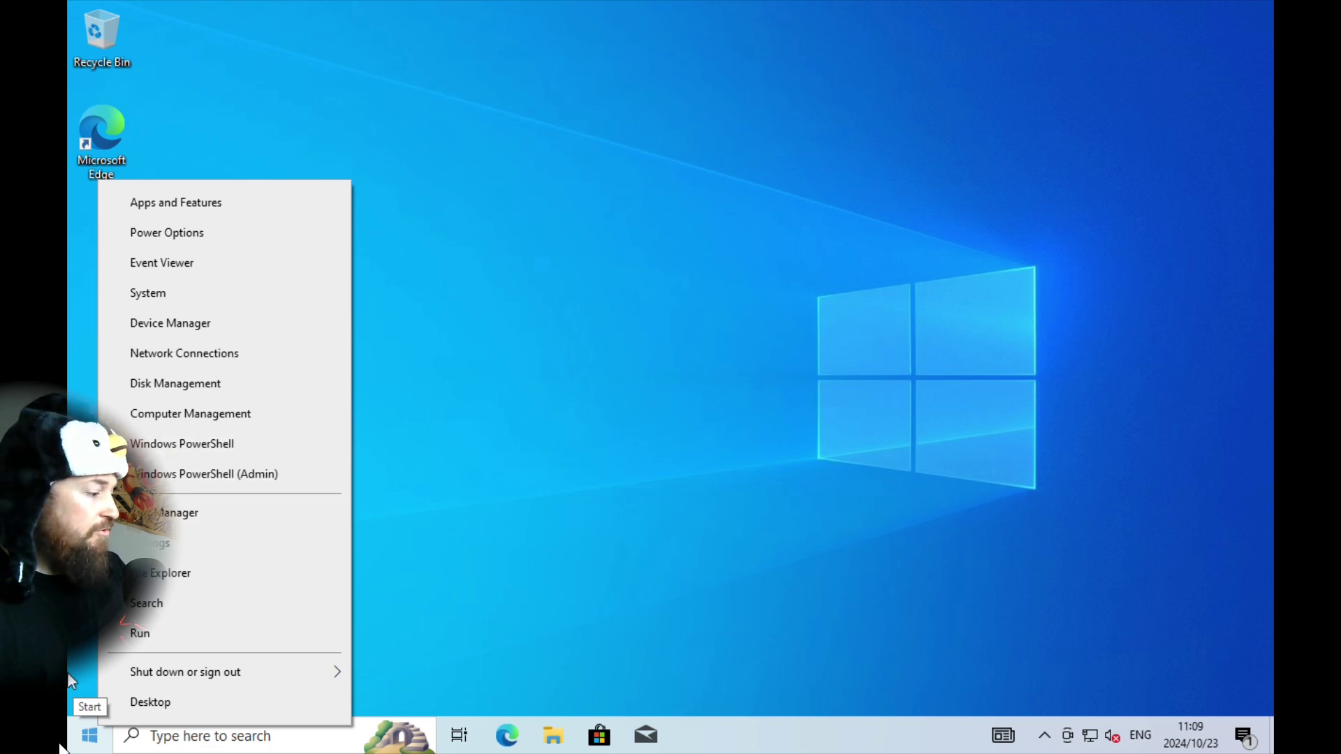
{"action": "left_click", "coordinate": [195, 513]}
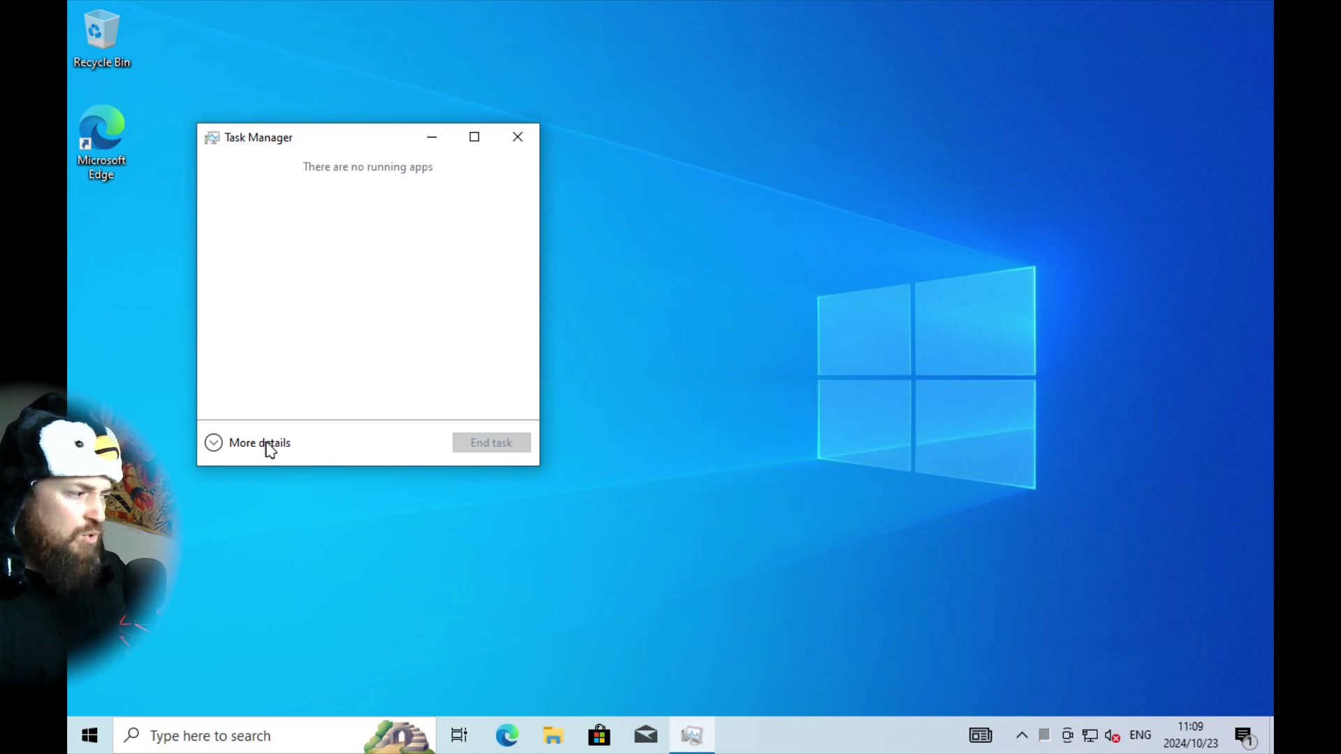
{"action": "left_click", "coordinate": [268, 447]}
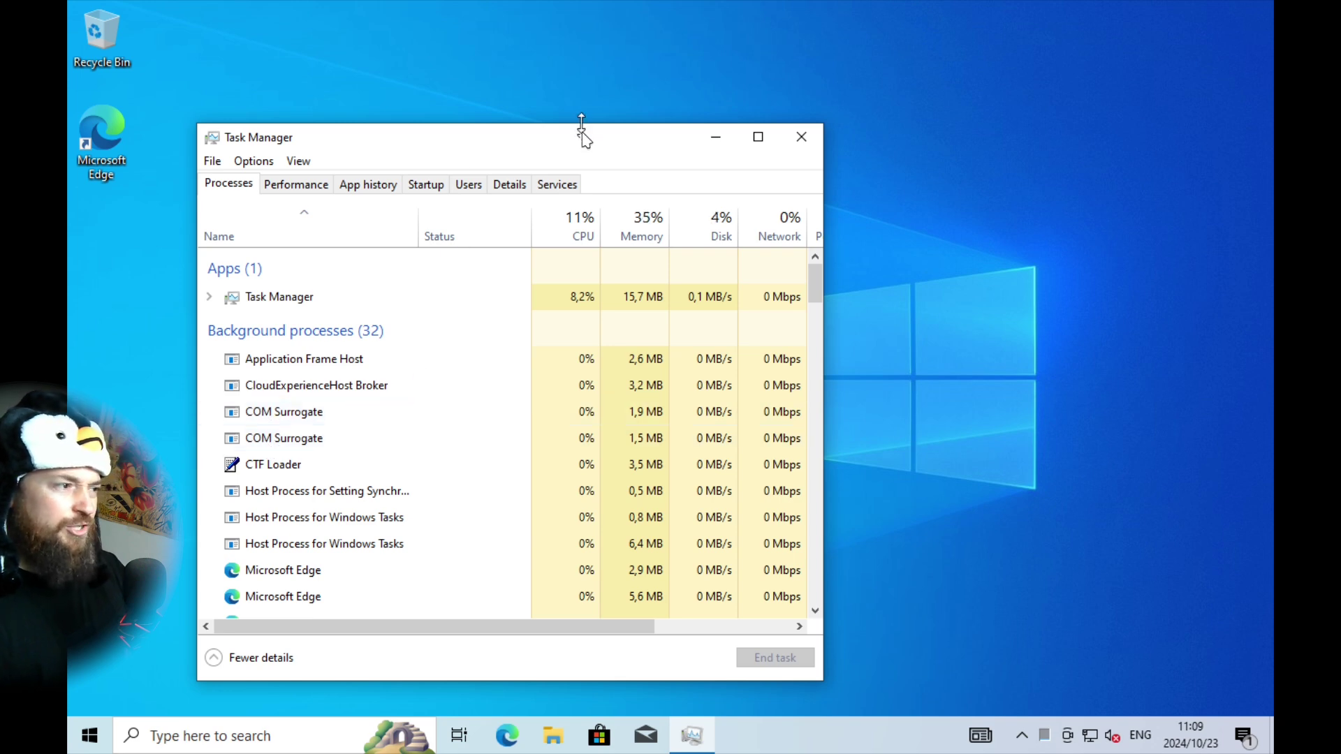
Step: Move the Task Manager window up and enlarge it to show more process rows and the power usage columns
{"action": "left_click_drag", "start_coordinate": [584, 139], "coordinate": [554, 39]}
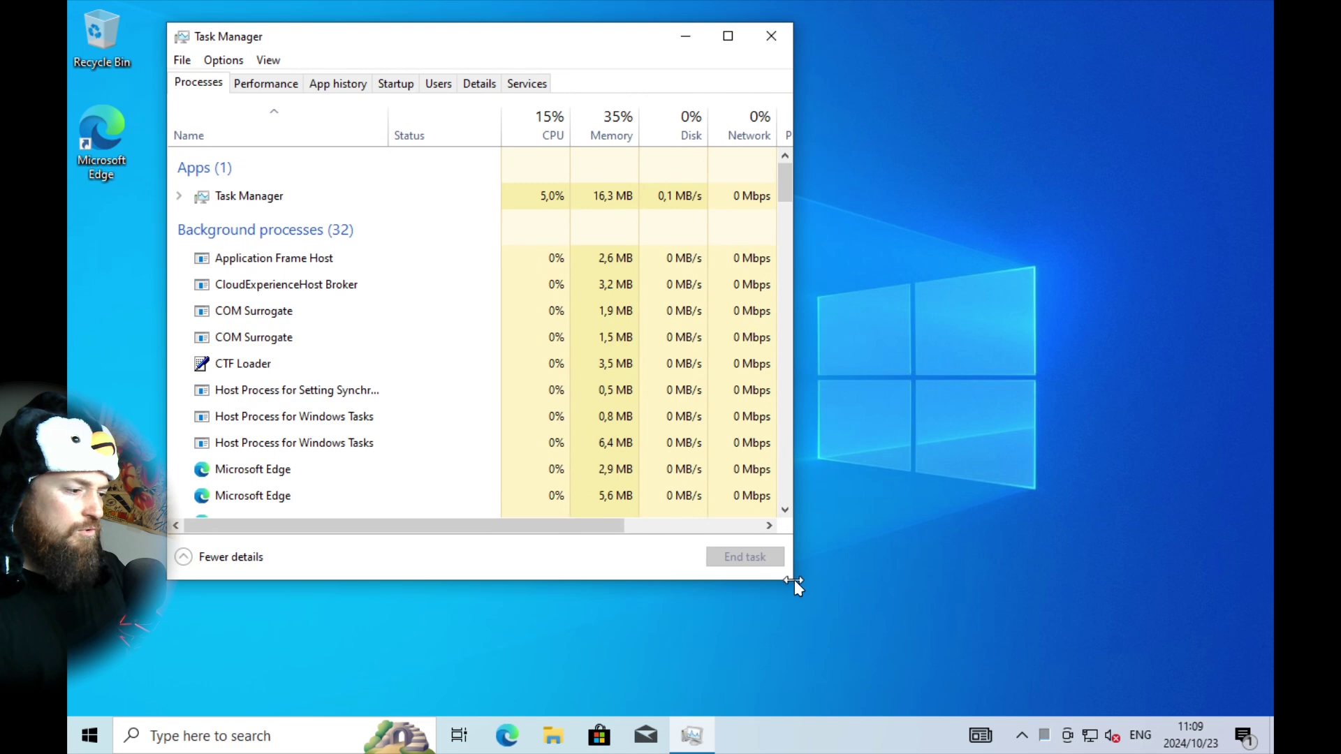
{"action": "left_click_drag", "start_coordinate": [794, 580], "coordinate": [987, 592]}
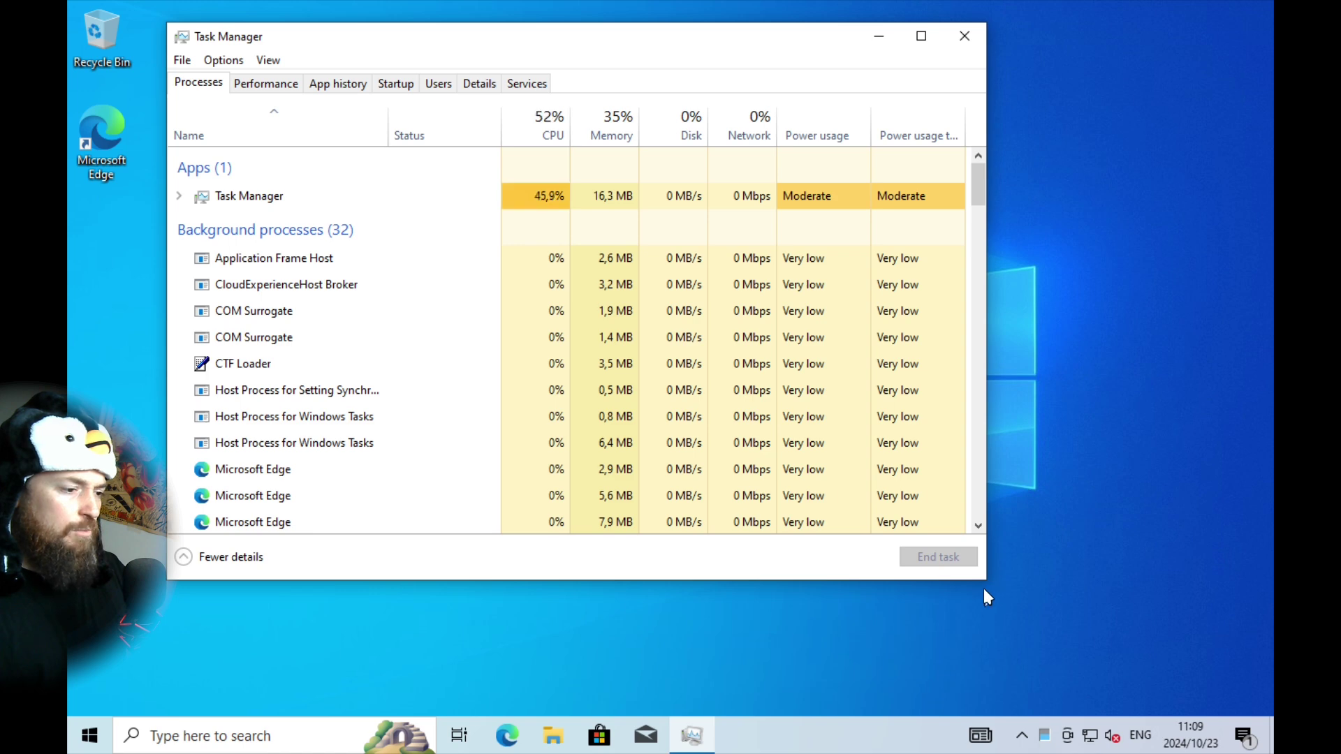
{"action": "left_click_drag", "start_coordinate": [971, 579], "coordinate": [978, 691]}
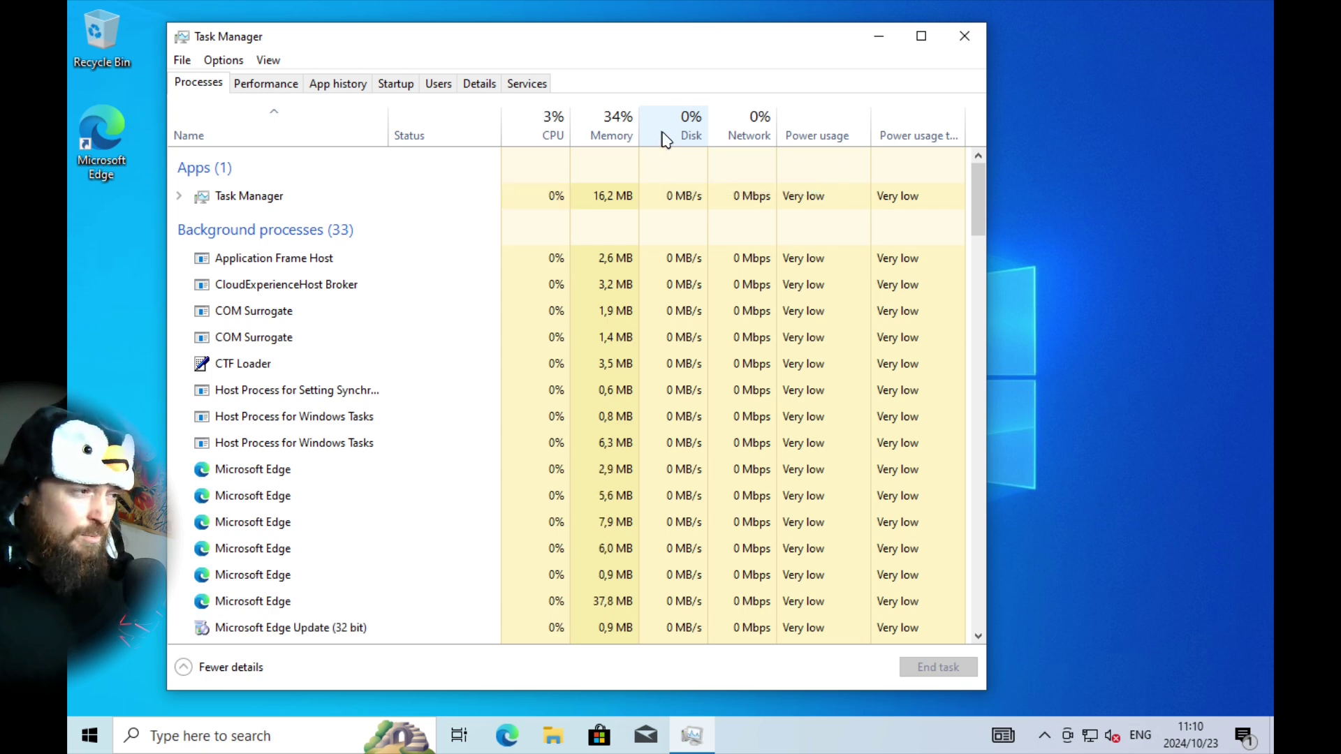
Step: Sort the processes by disk usage, and launch and close Calculator to observe how it affects resource use
{"action": "left_click", "coordinate": [666, 139]}
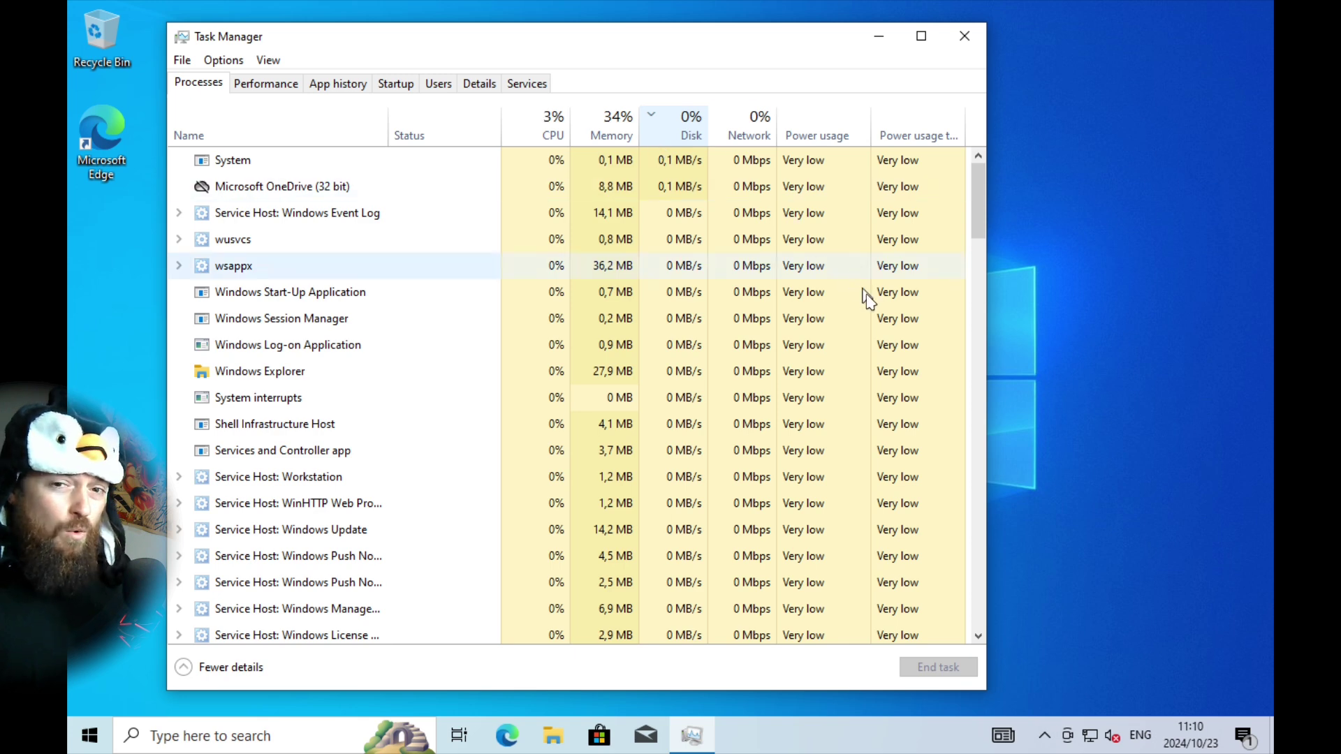
{"action": "left_click", "coordinate": [99, 737]}
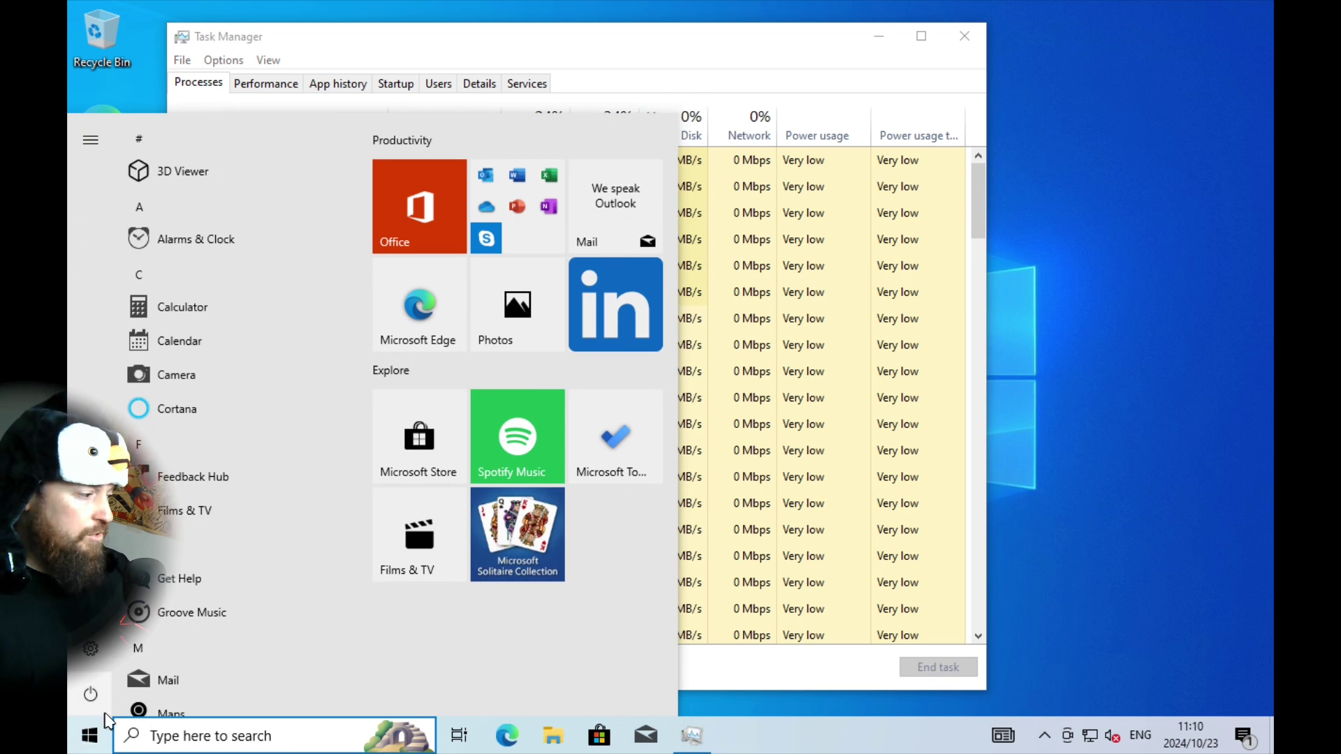
{"action": "left_click", "coordinate": [202, 317]}
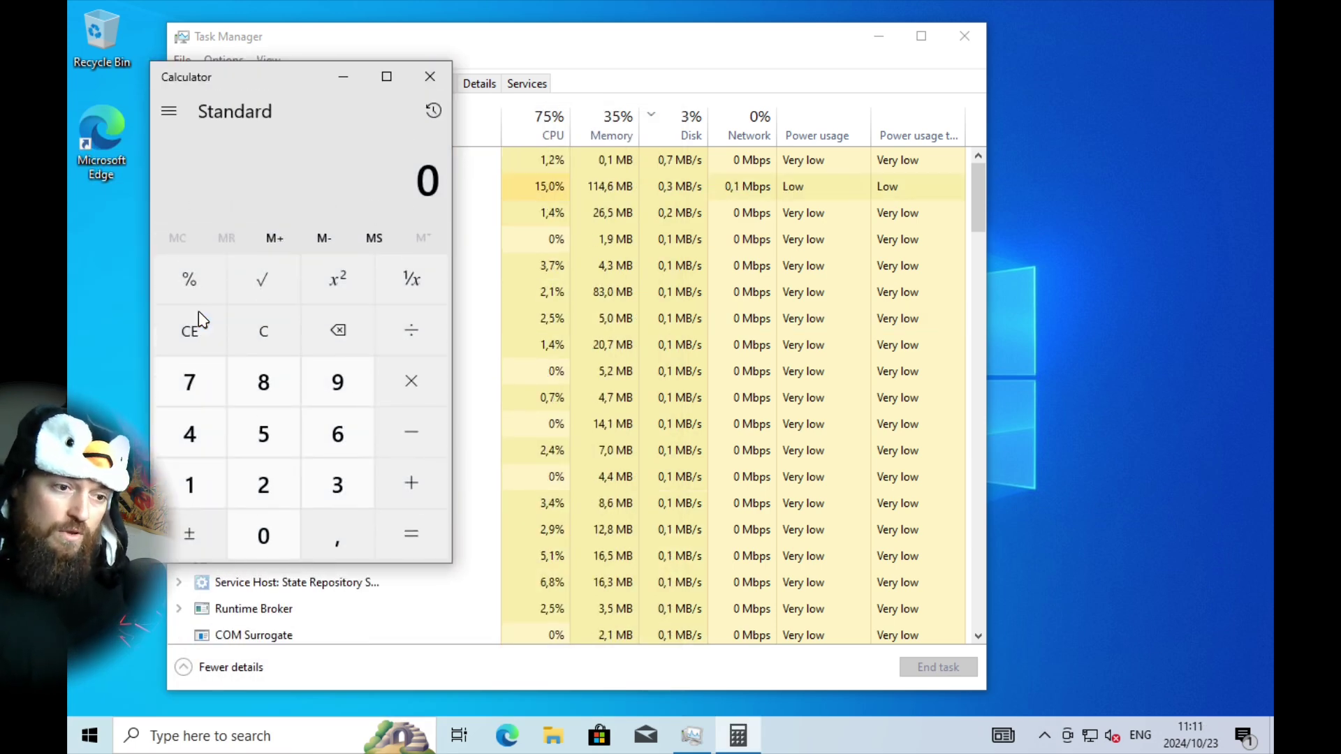
{"action": "left_click", "coordinate": [429, 76]}
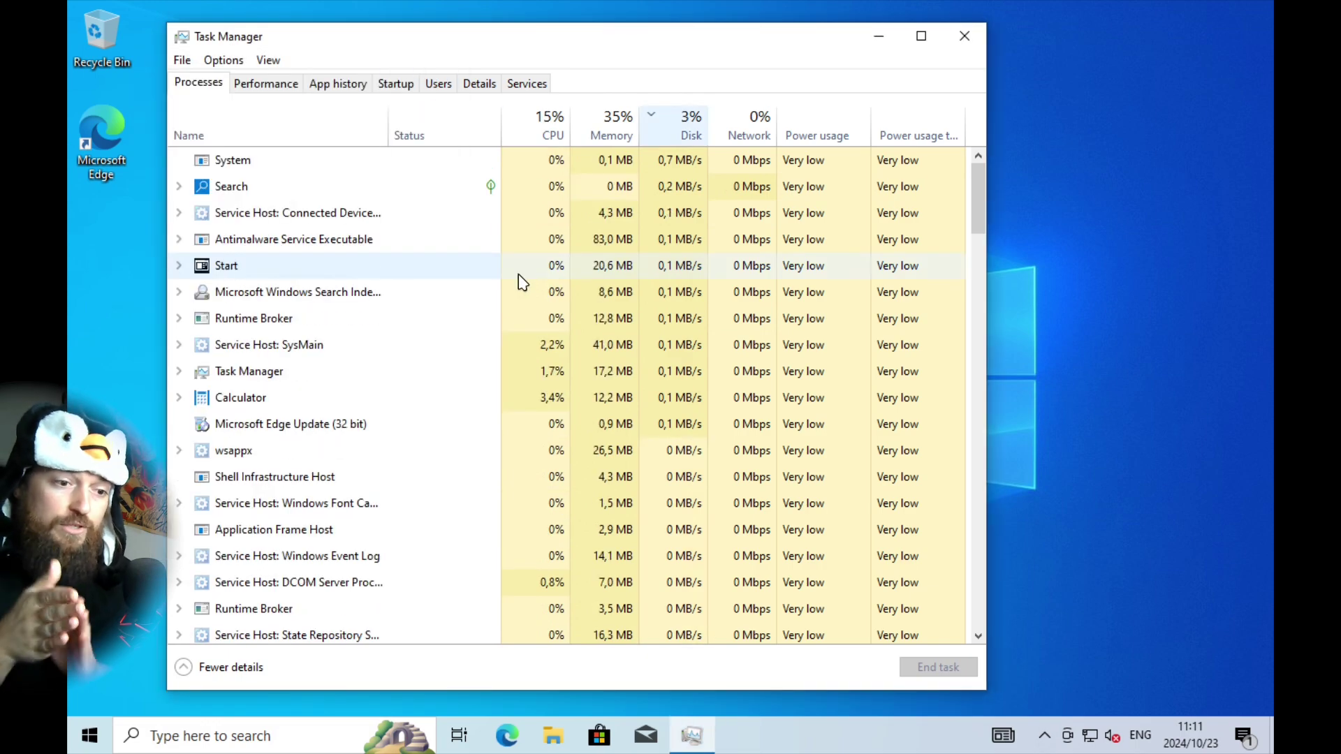
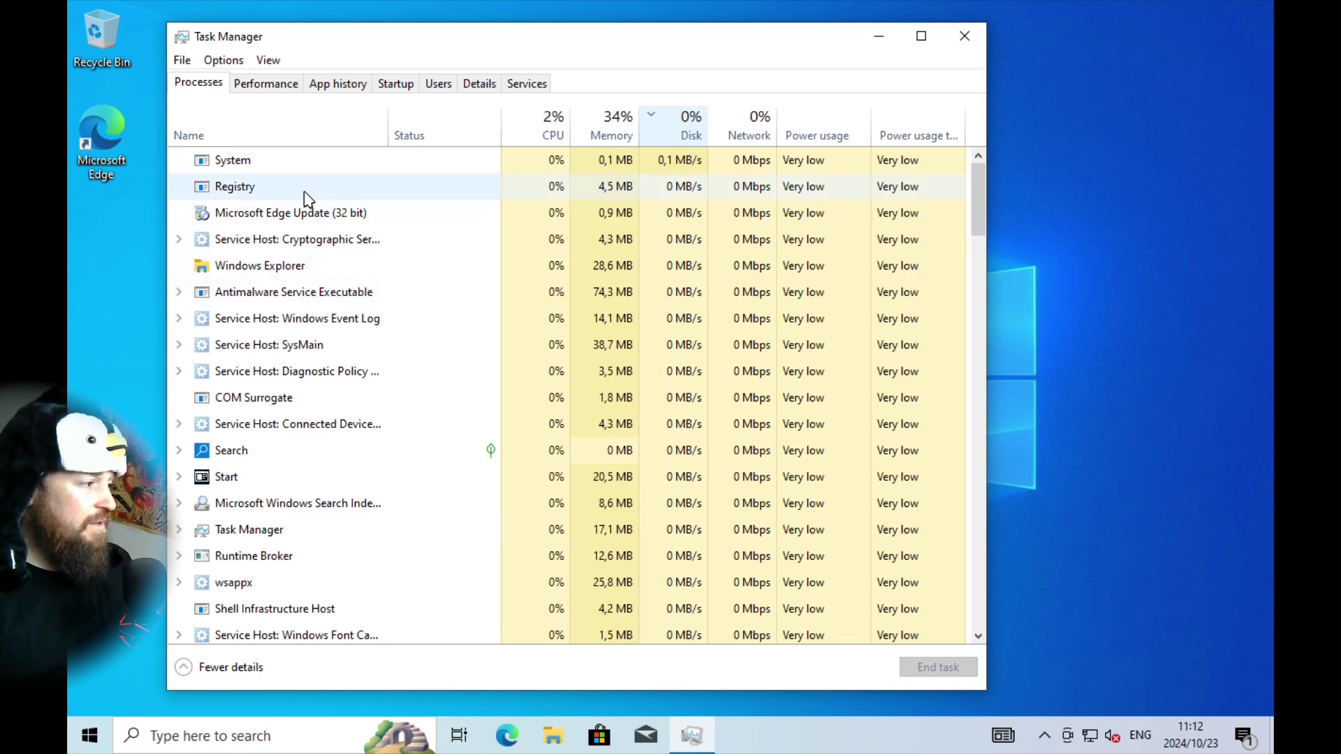
Step: Sort the process list by memory usage with the highest consumers first
{"action": "left_click", "coordinate": [308, 218]}
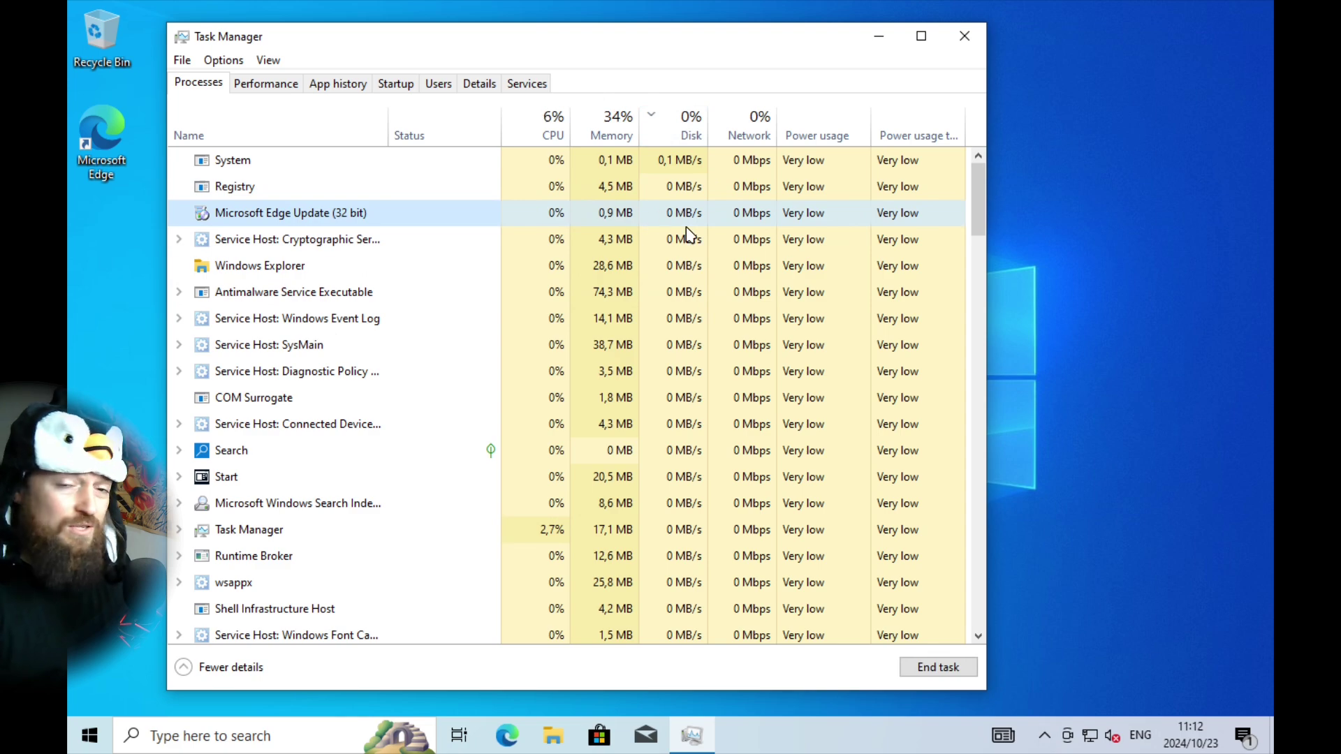
{"action": "left_click", "coordinate": [619, 133]}
{"action": "left_click", "coordinate": [619, 129]}
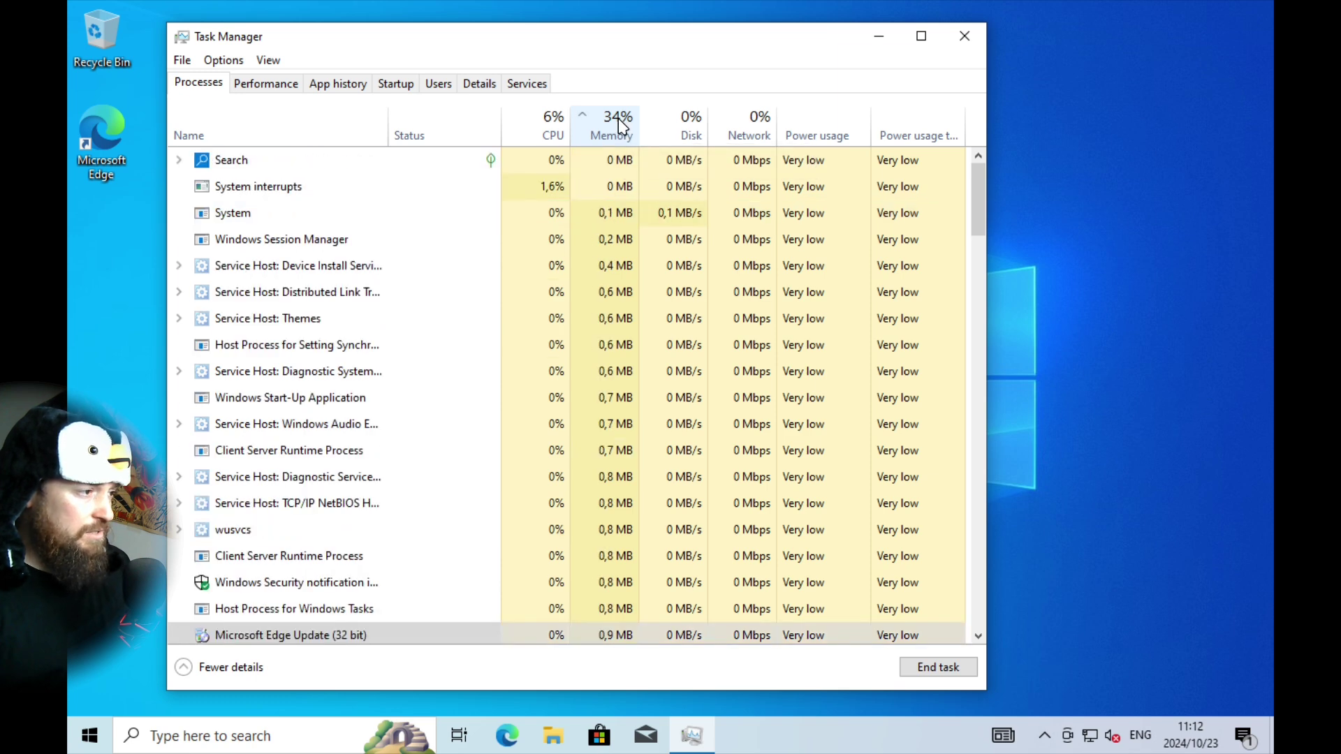
{"action": "left_click", "coordinate": [618, 123]}
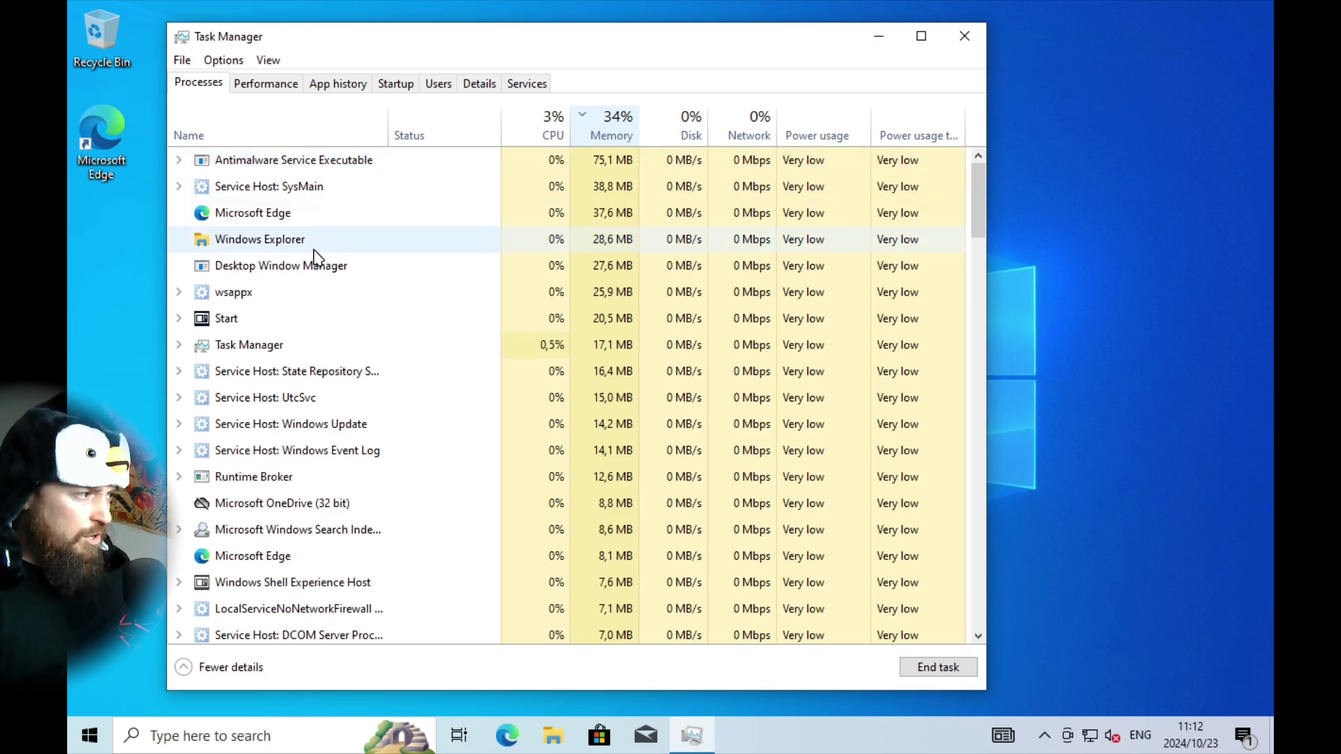
Step: Check the actions available for Antimalware Service Executable, and search online for the Microsoft Edge process
{"action": "left_click", "coordinate": [316, 168]}
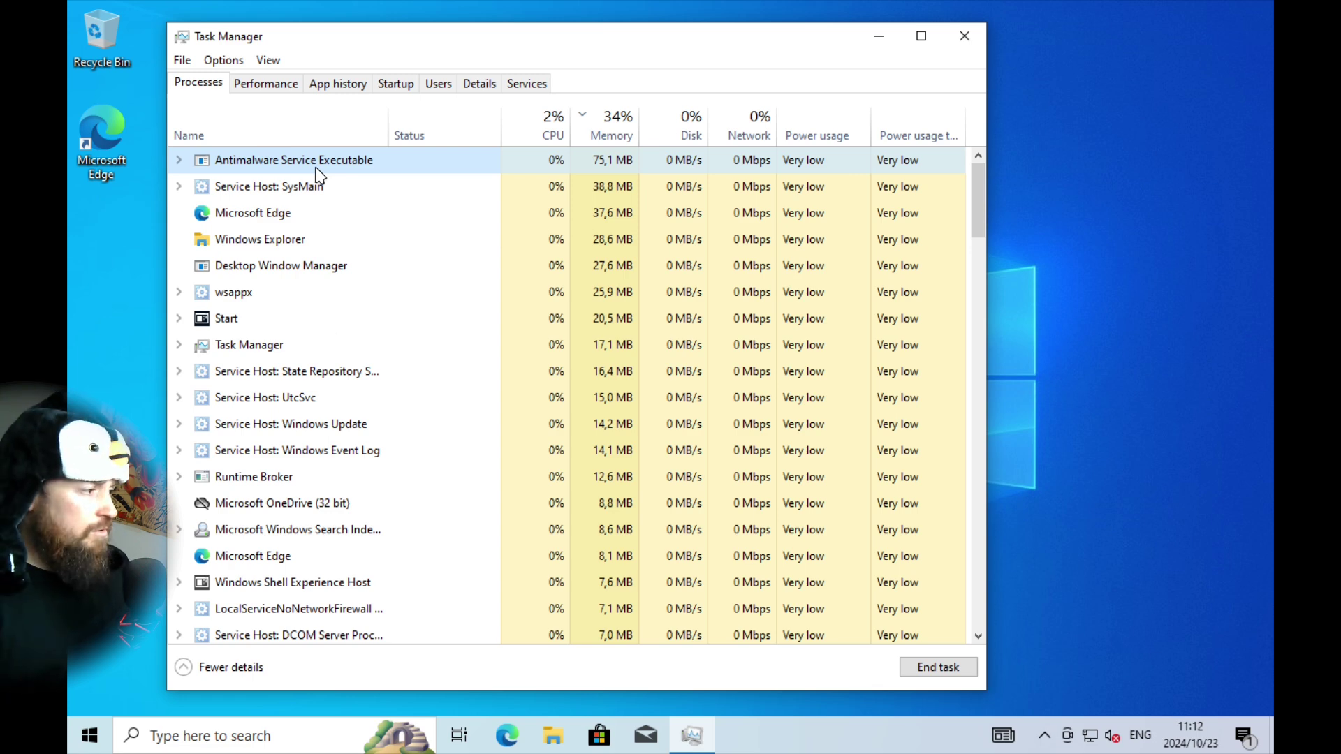
{"action": "right_click", "coordinate": [318, 173]}
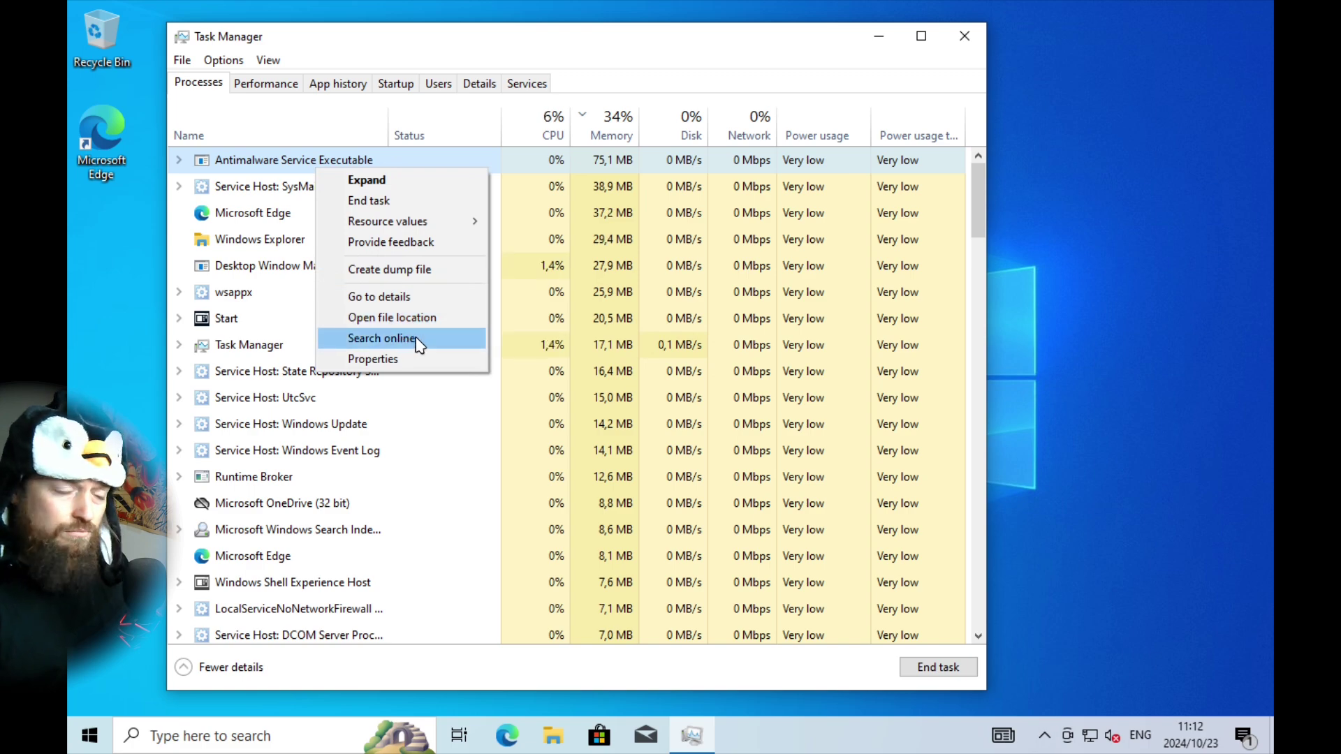
{"action": "left_click", "coordinate": [255, 187]}
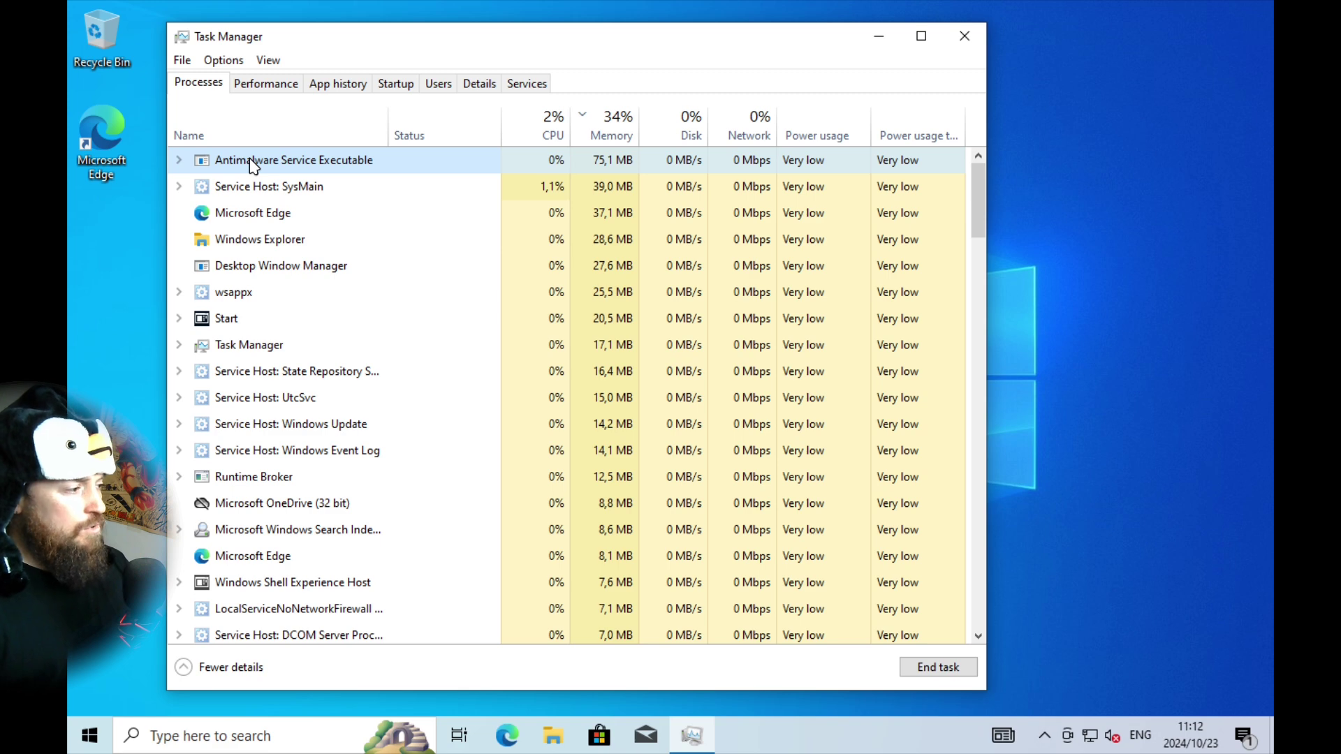
{"action": "right_click", "coordinate": [261, 215]}
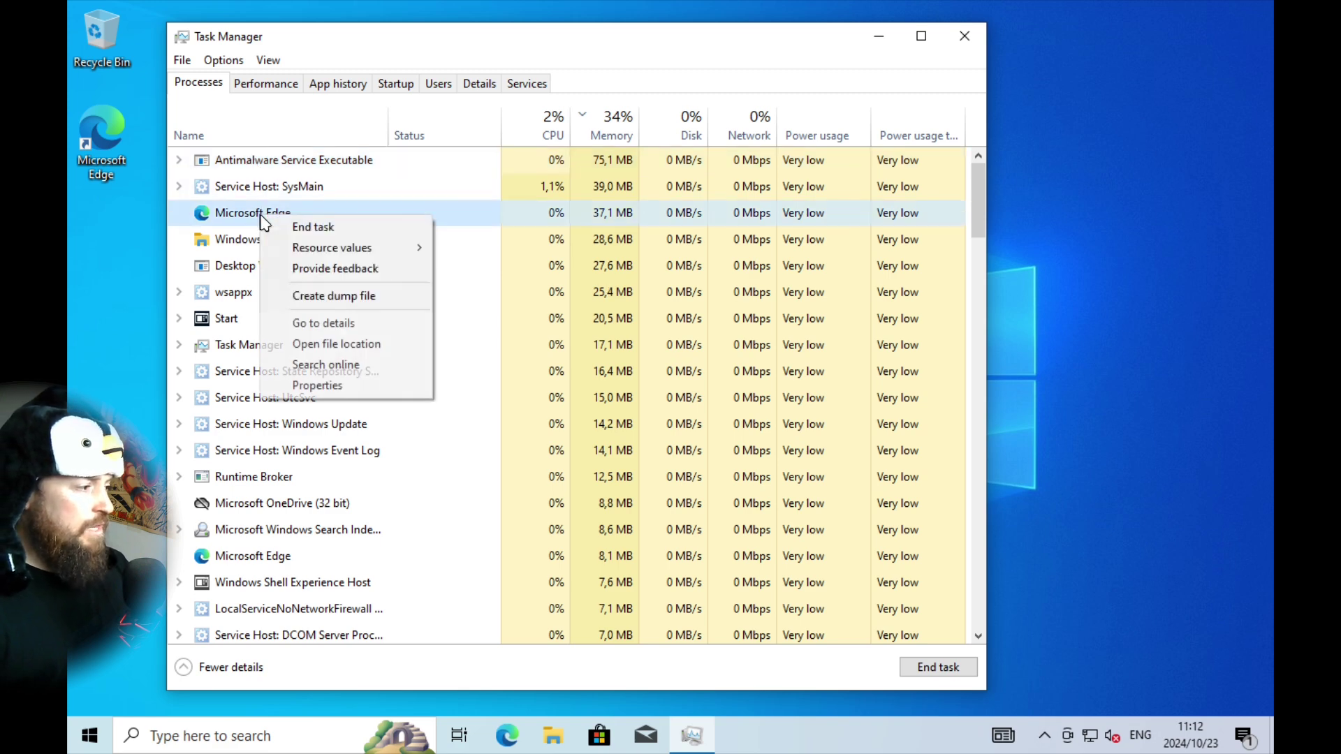
{"action": "left_click", "coordinate": [362, 369]}
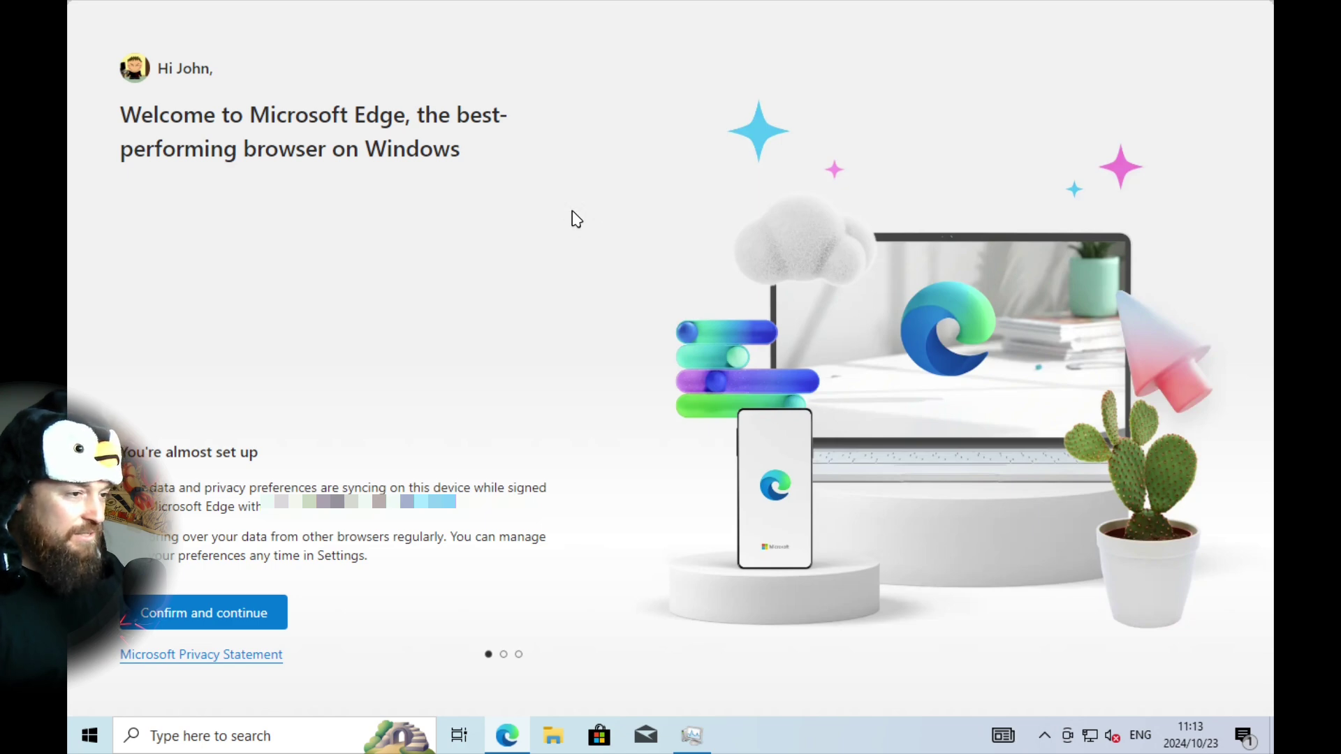
Step: Return to Task Manager and end the Microsoft Edge task, keeping the list sorted by highest memory usage
{"action": "left_click", "coordinate": [692, 736]}
{"action": "left_click", "coordinate": [300, 166]}
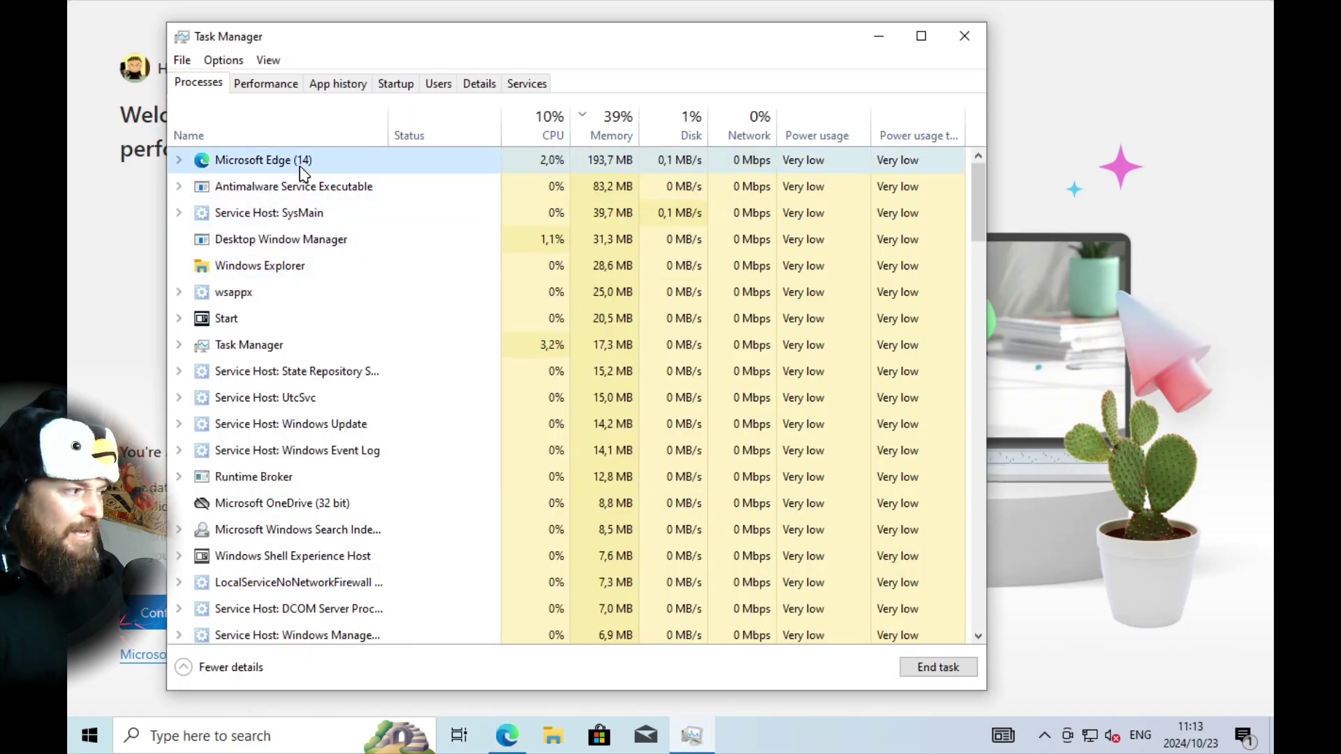
{"action": "left_click", "coordinate": [622, 128]}
{"action": "left_click", "coordinate": [623, 127]}
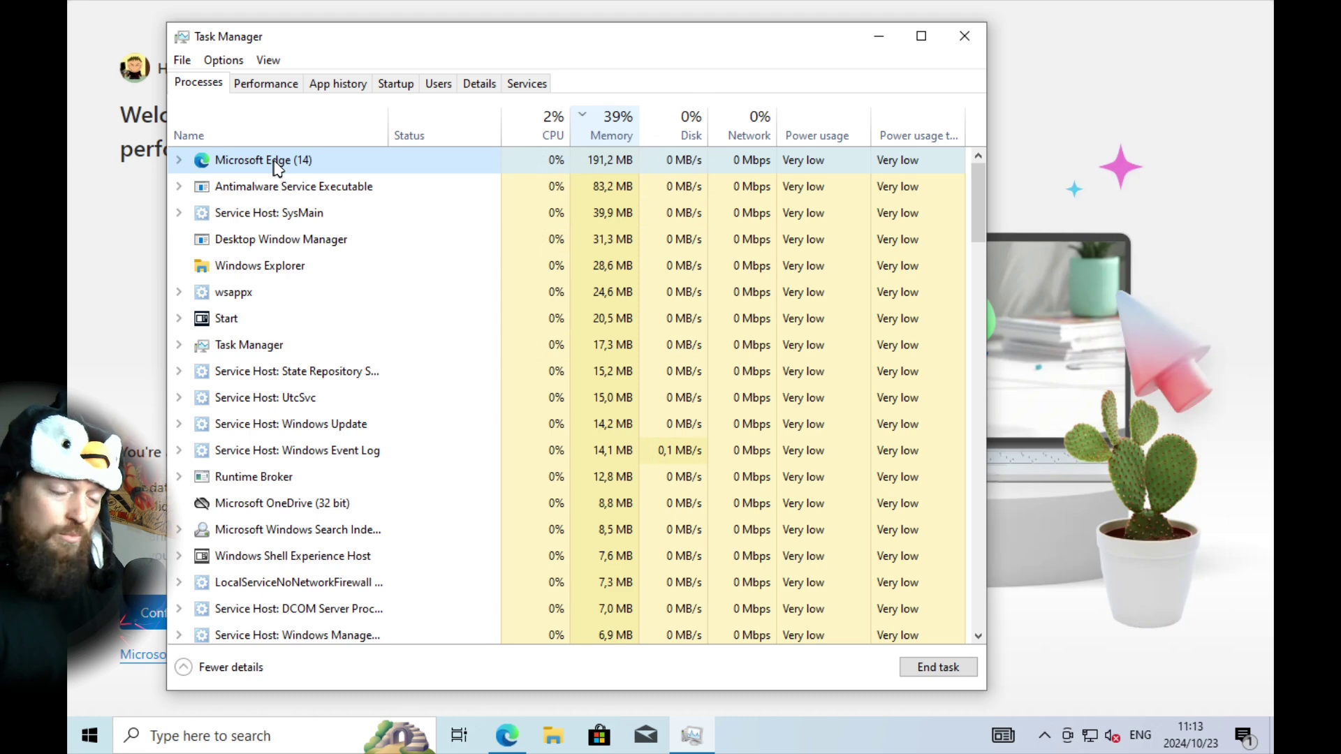
{"action": "right_click", "coordinate": [274, 161]}
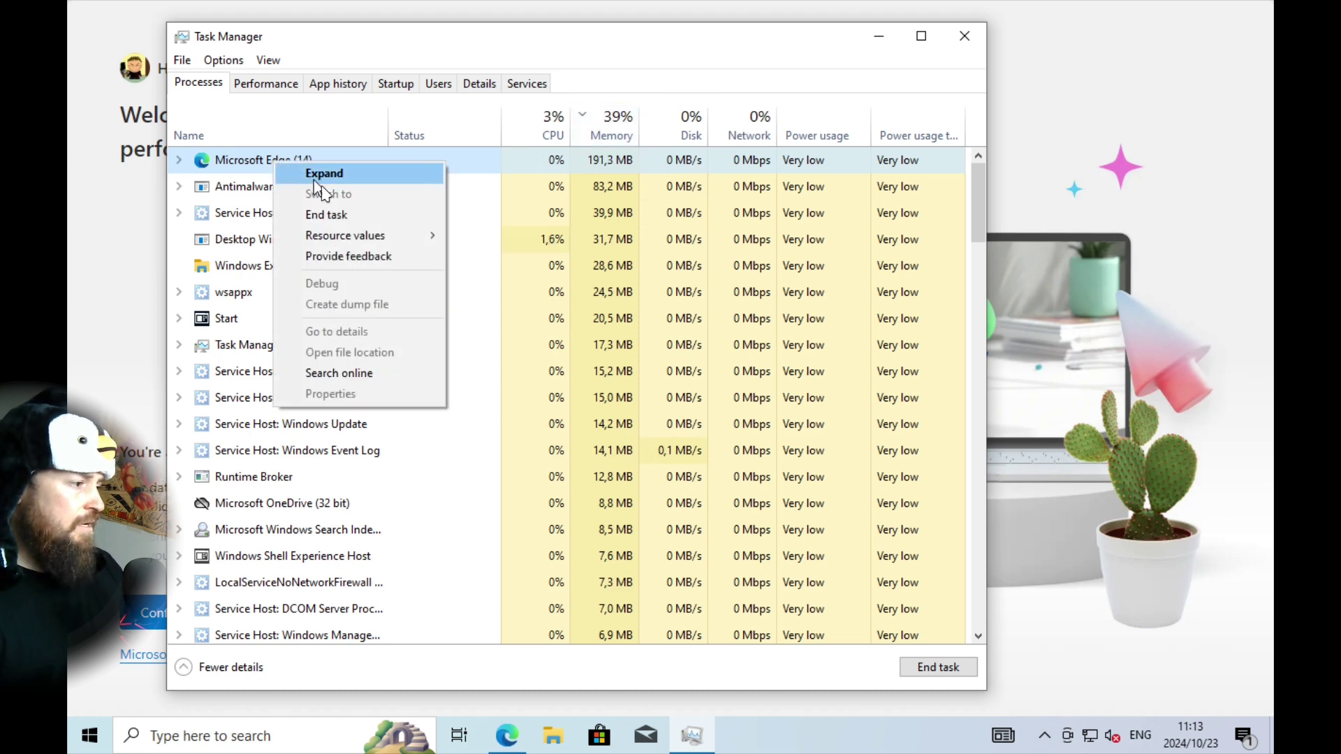
{"action": "left_click", "coordinate": [344, 217]}
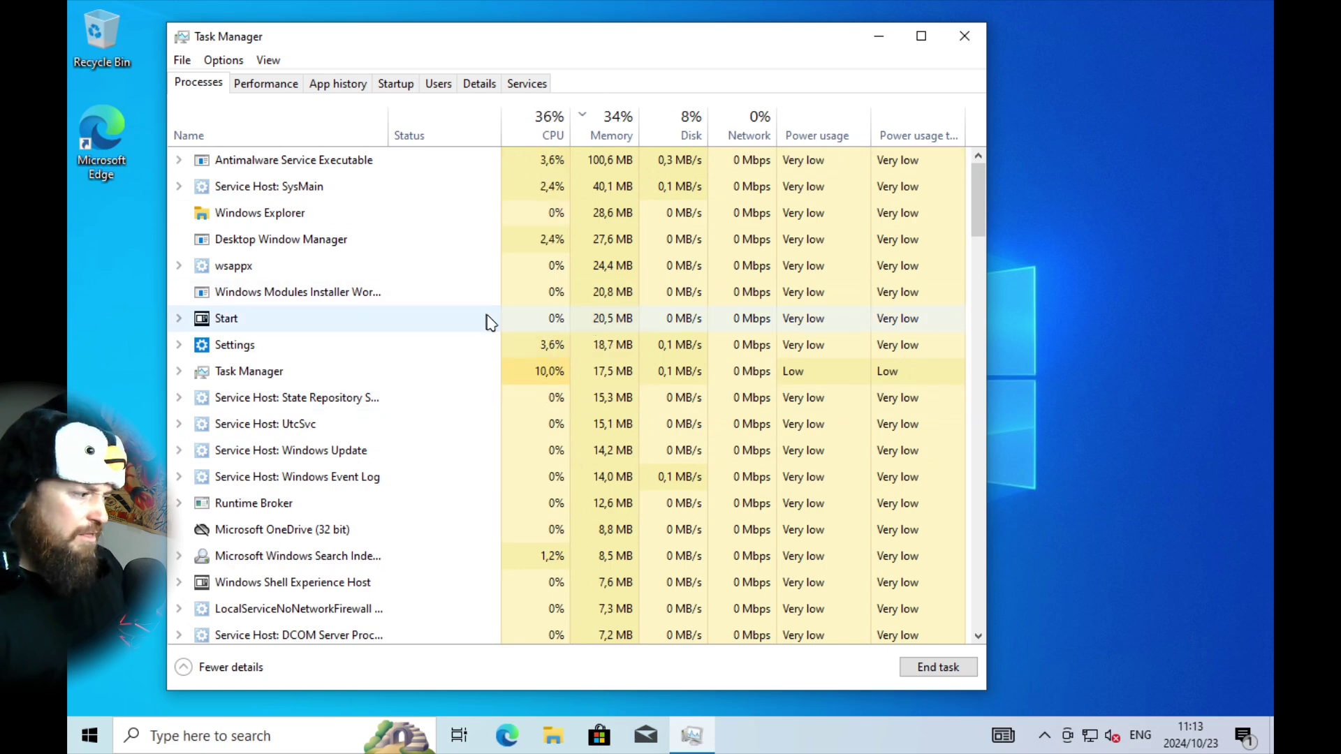
Step: Look over the remaining processes and close Task Manager
{"action": "scroll", "coordinate": [493, 320], "scroll_direction": "down", "scroll_amount": 1}
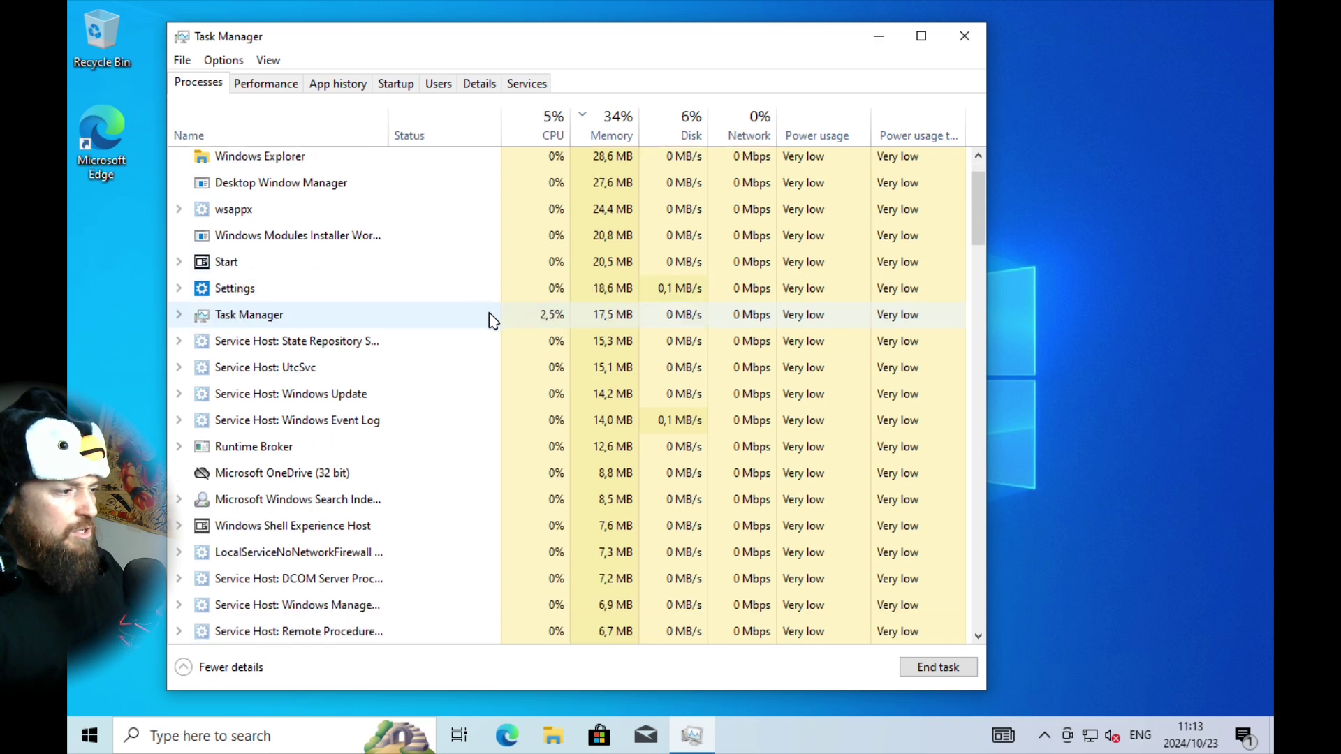
{"action": "scroll", "coordinate": [492, 320], "scroll_direction": "up", "scroll_amount": 1}
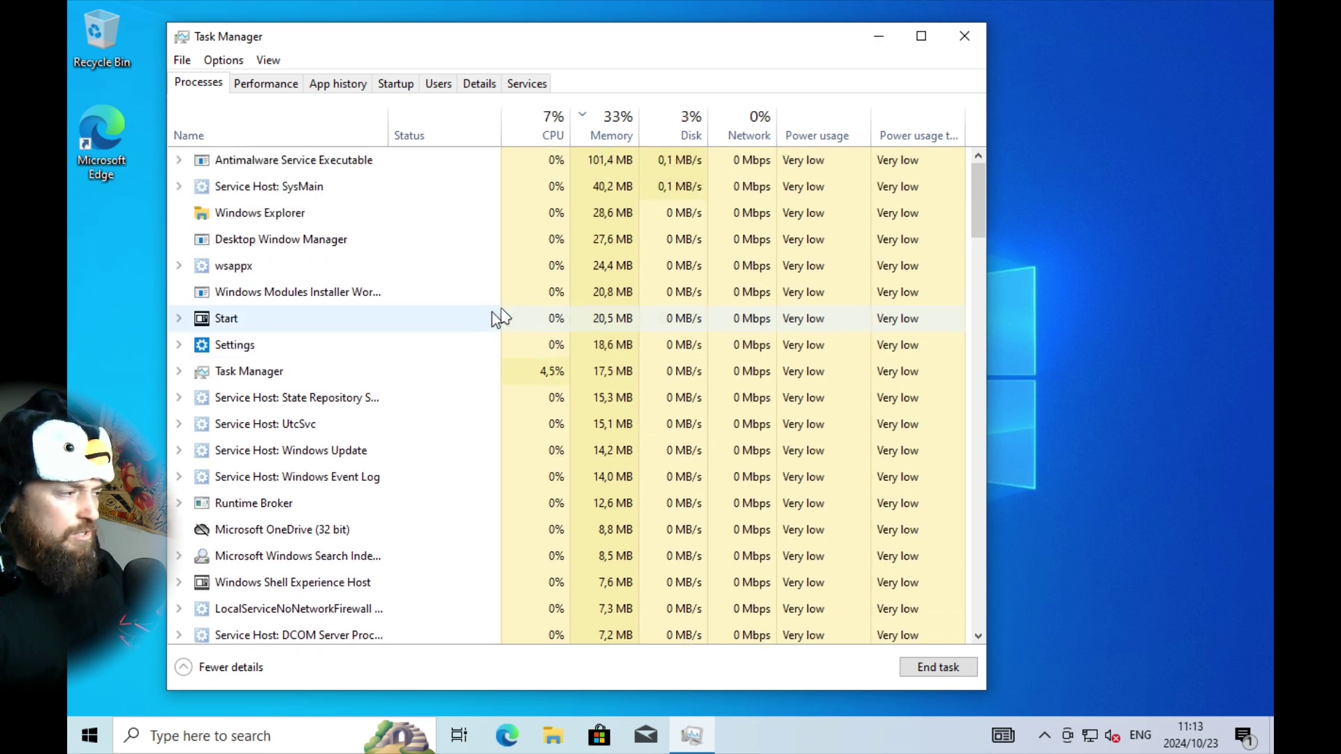
{"action": "left_click", "coordinate": [964, 37]}
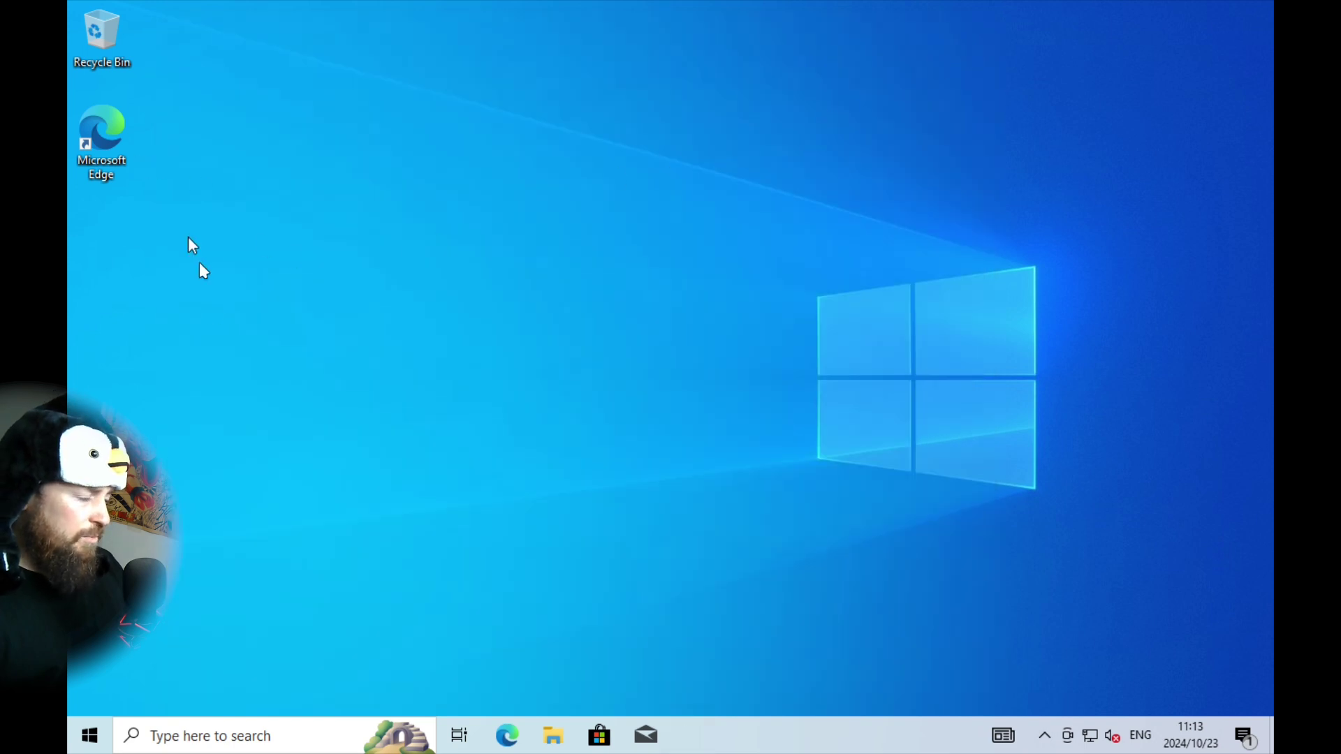
Step: Open Windows Settings and maximise its window
{"action": "left_click", "coordinate": [87, 742]}
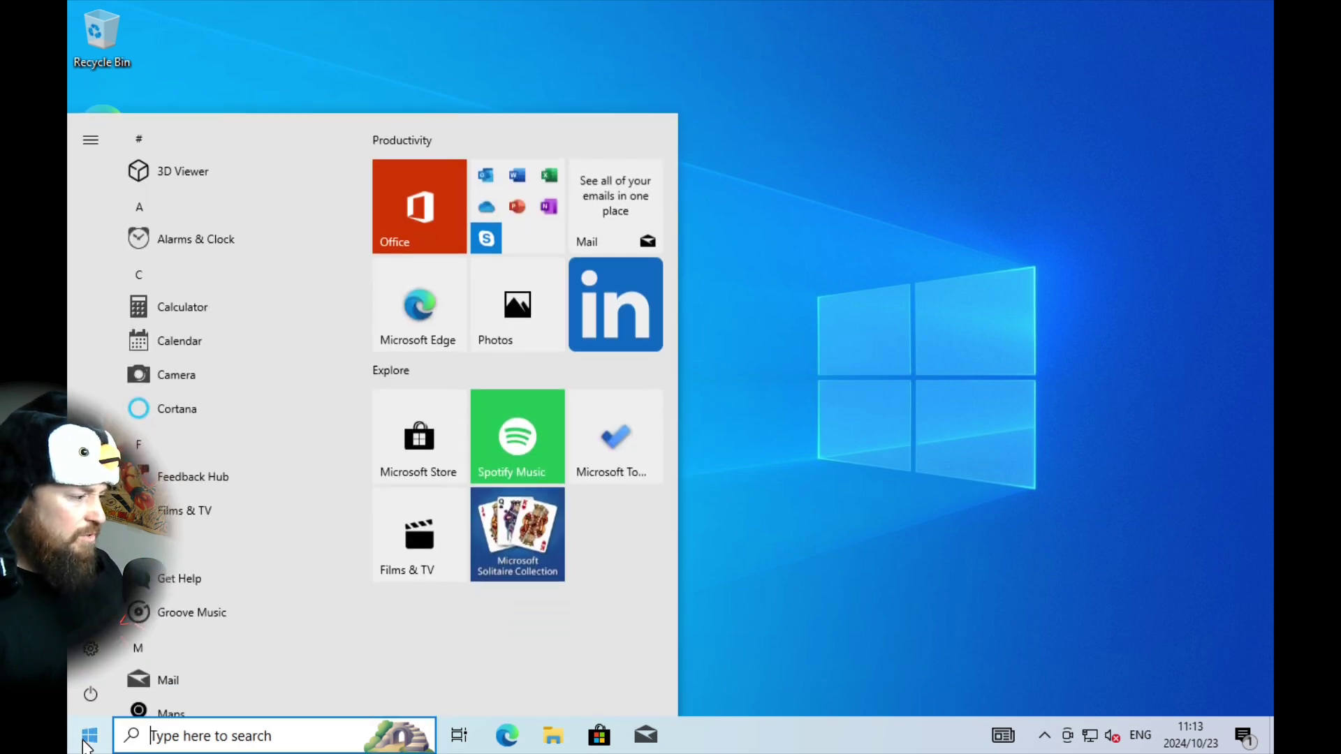
{"action": "mouse_move", "coordinate": [94, 653]}
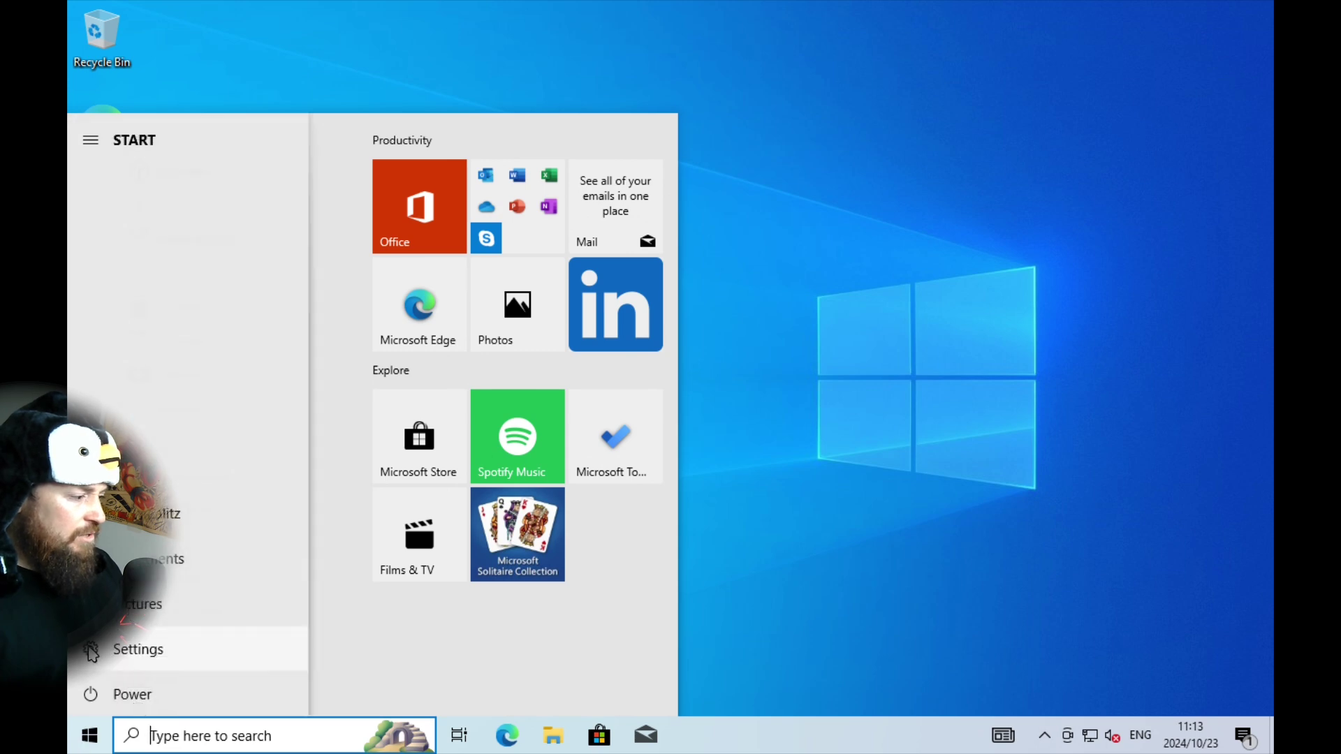
{"action": "left_click", "coordinate": [769, 610]}
{"action": "right_click", "coordinate": [90, 738]}
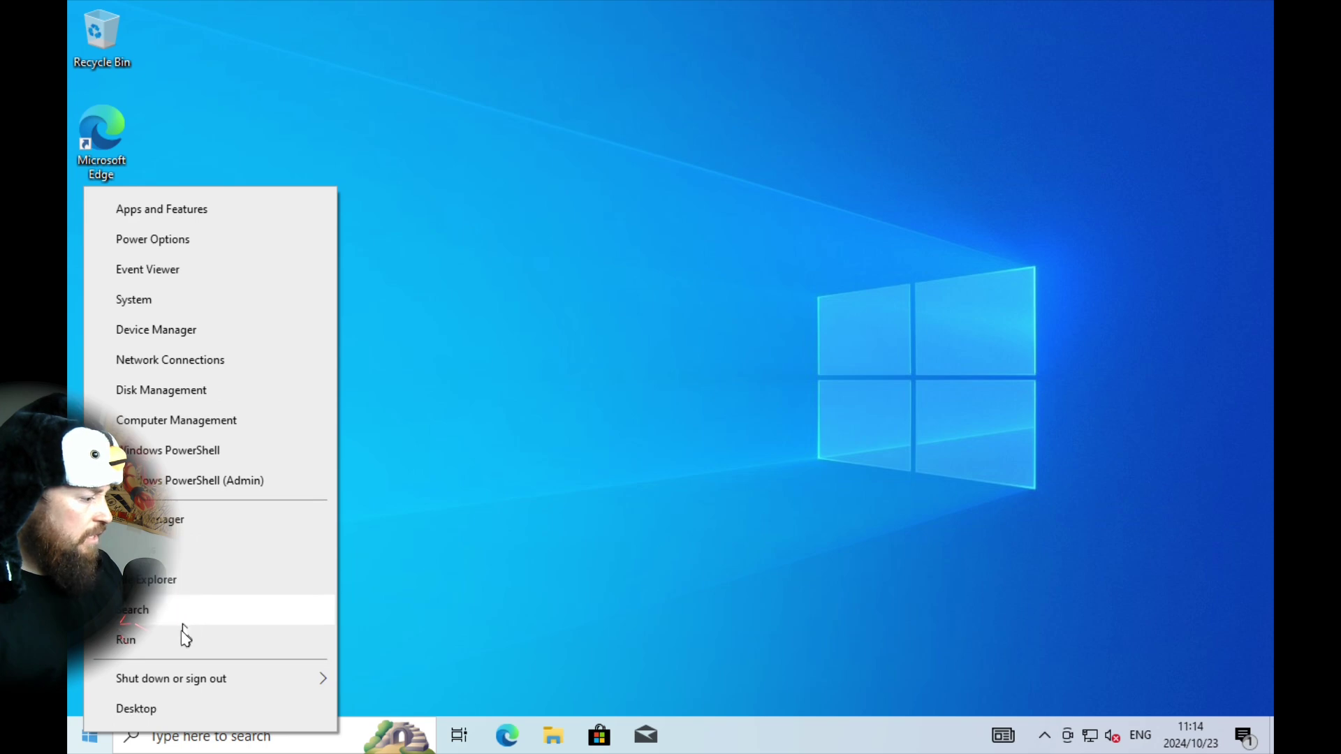
{"action": "left_click", "coordinate": [154, 557]}
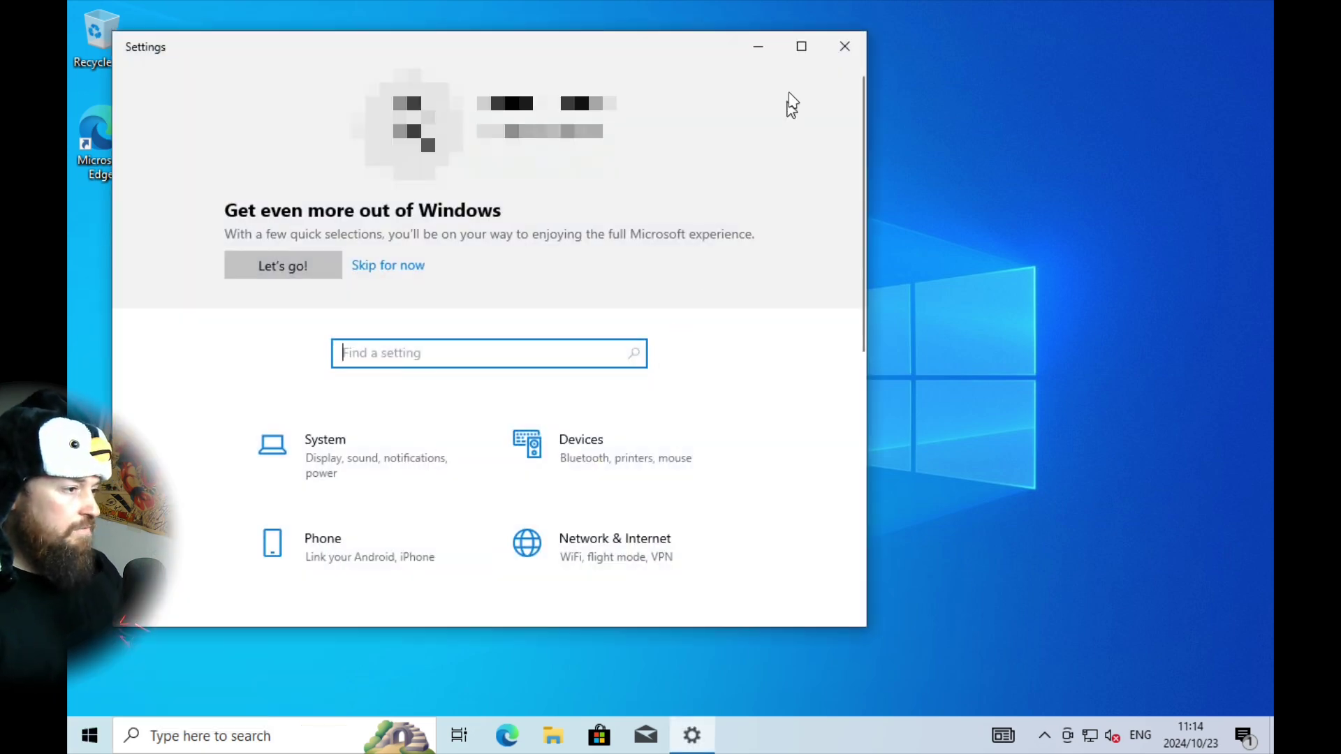
{"action": "left_click", "coordinate": [801, 47]}
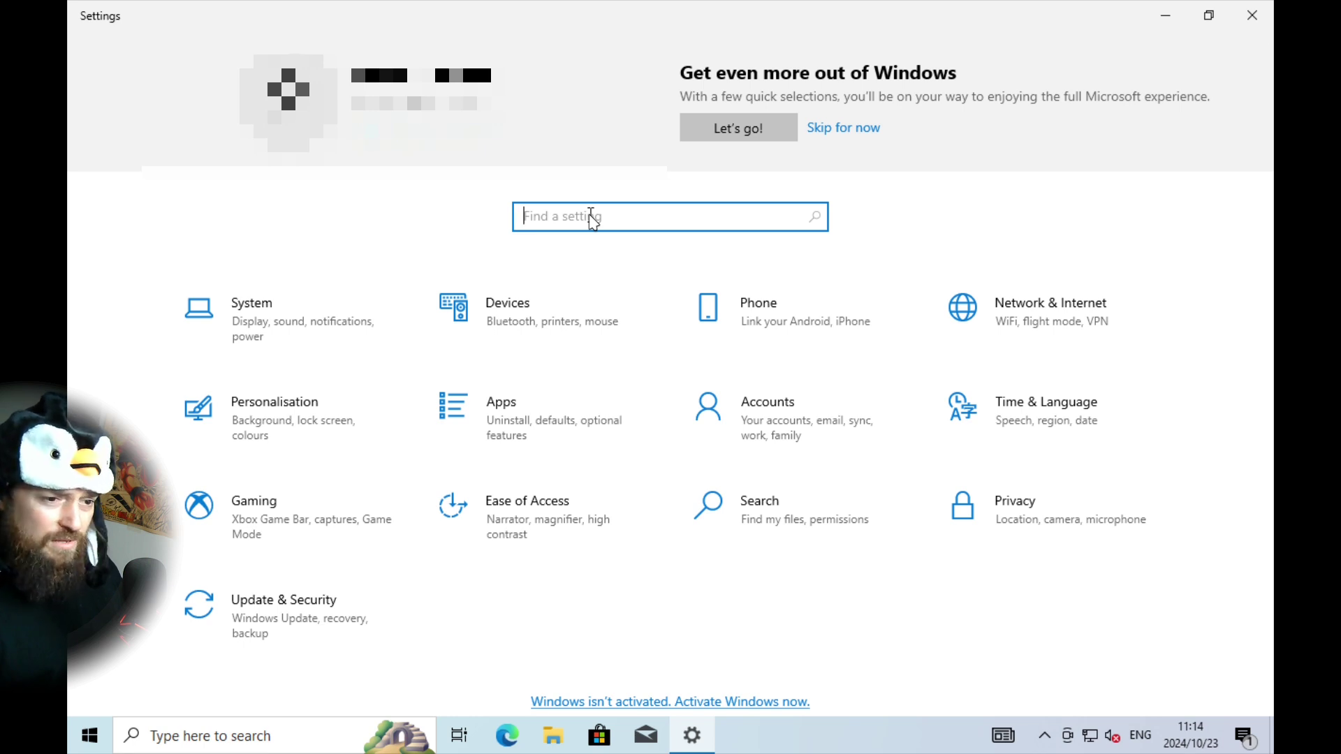
Step: Search the settings for "pro" and open Add or remove programs
{"action": "type", "text": "pro"}
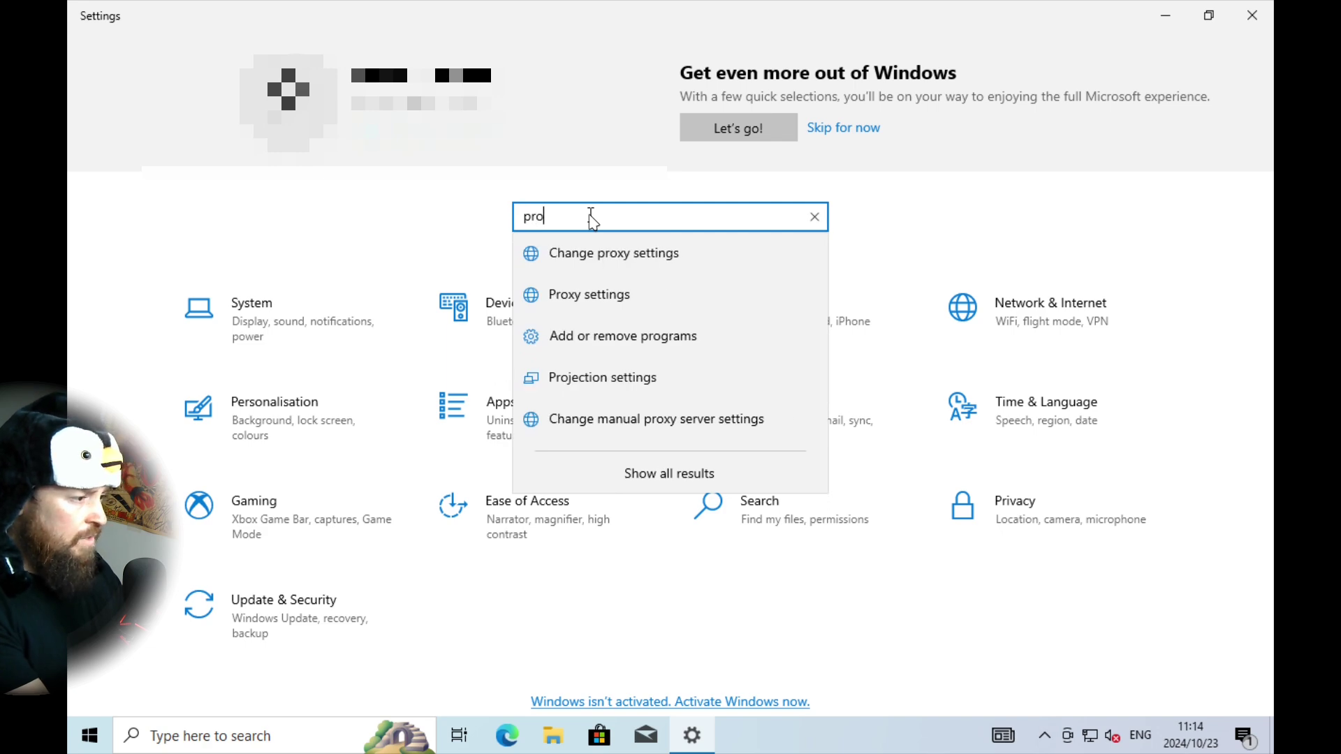
{"action": "left_click", "coordinate": [641, 343]}
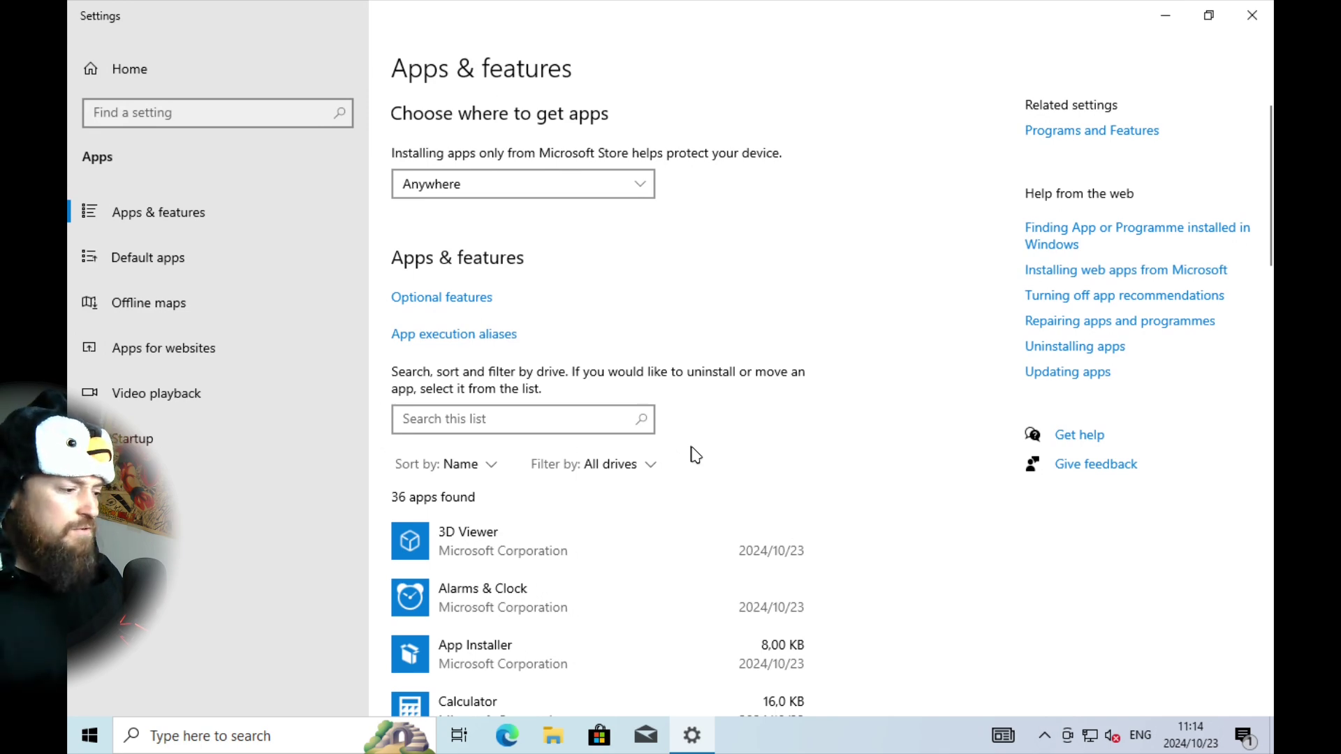
Step: Open Task Manager, sort the processes by highest CPU usage and select wsappx
{"action": "right_click", "coordinate": [93, 735]}
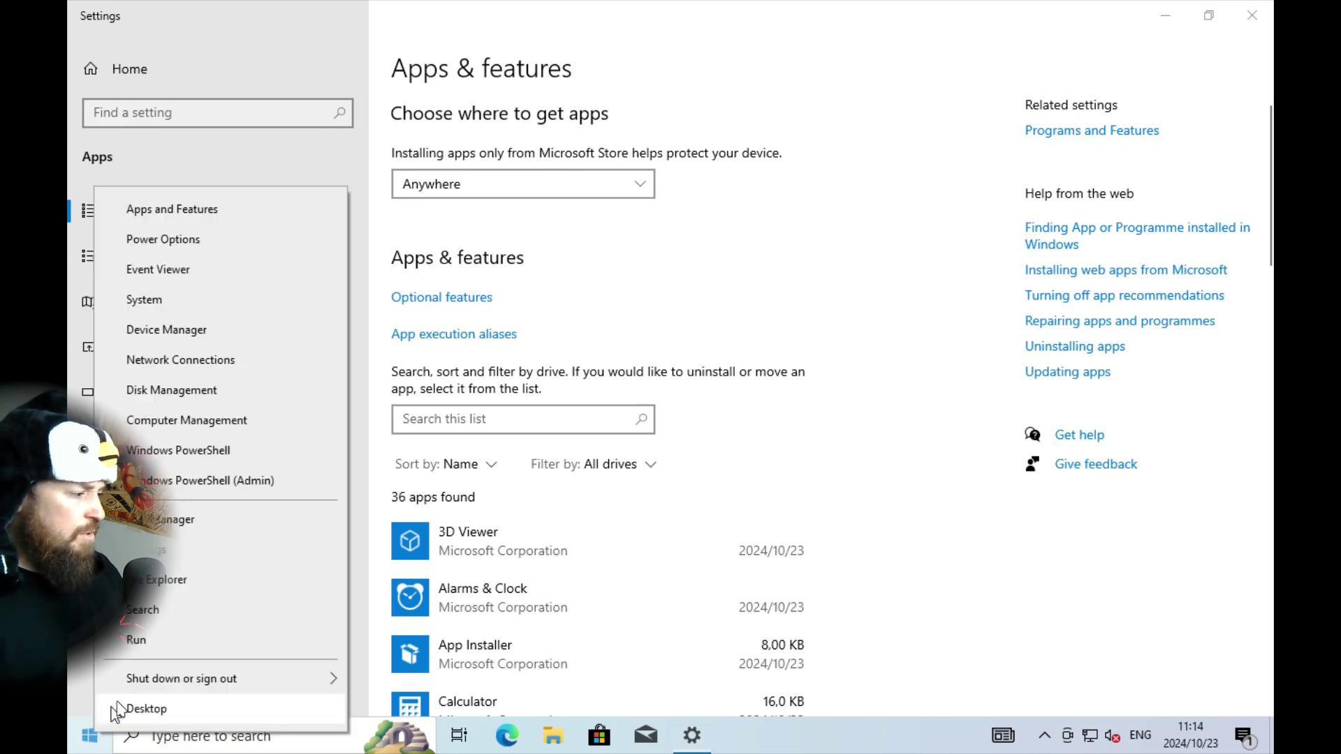
{"action": "left_click", "coordinate": [180, 525]}
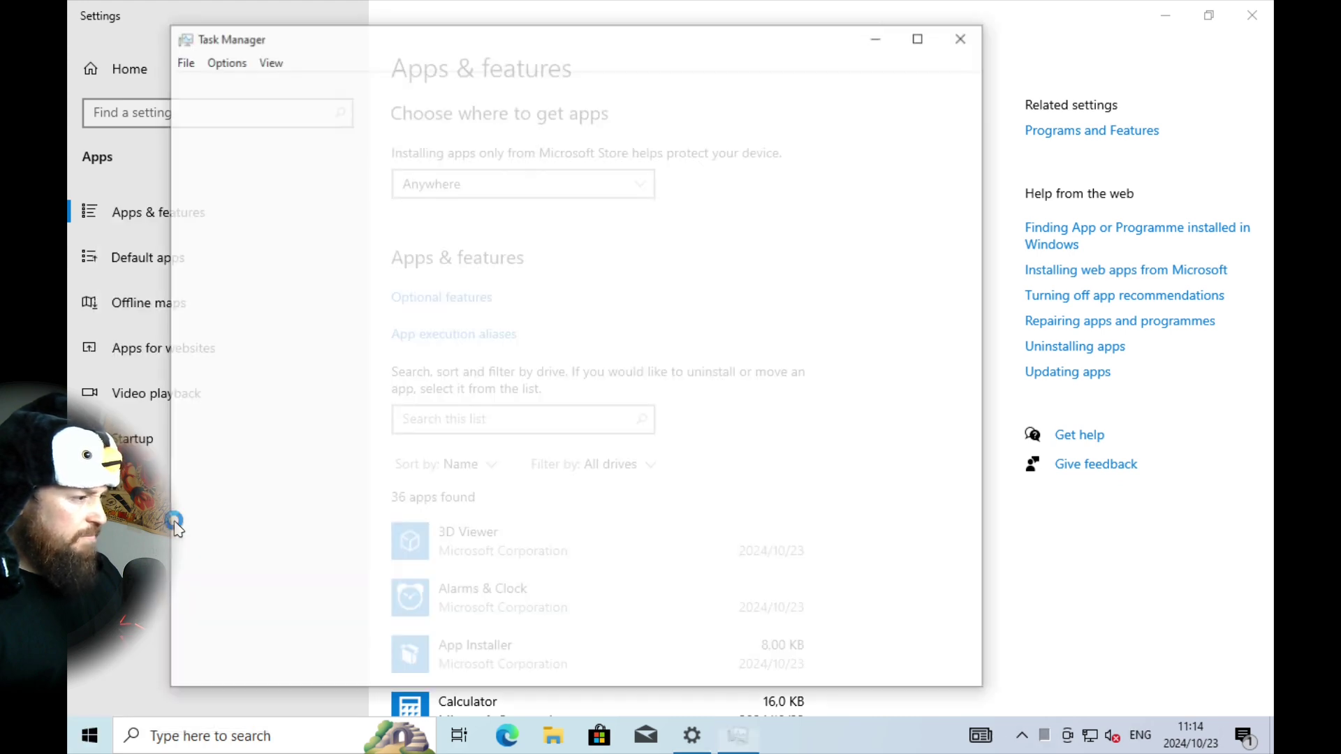
{"action": "left_click", "coordinate": [529, 143]}
{"action": "left_click", "coordinate": [356, 168]}
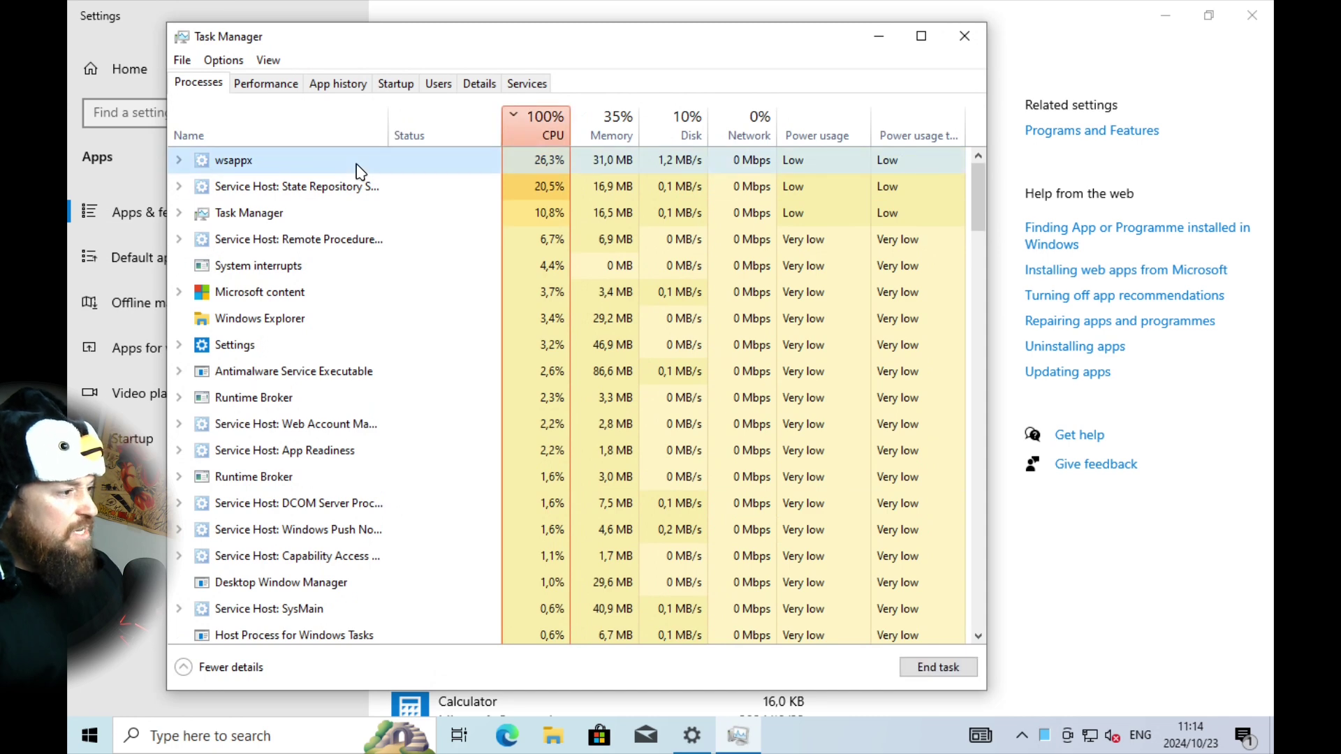
Step: Search online for the wsappx process, look over the results, and close the browser tab and Task Manager
{"action": "right_click", "coordinate": [250, 163]}
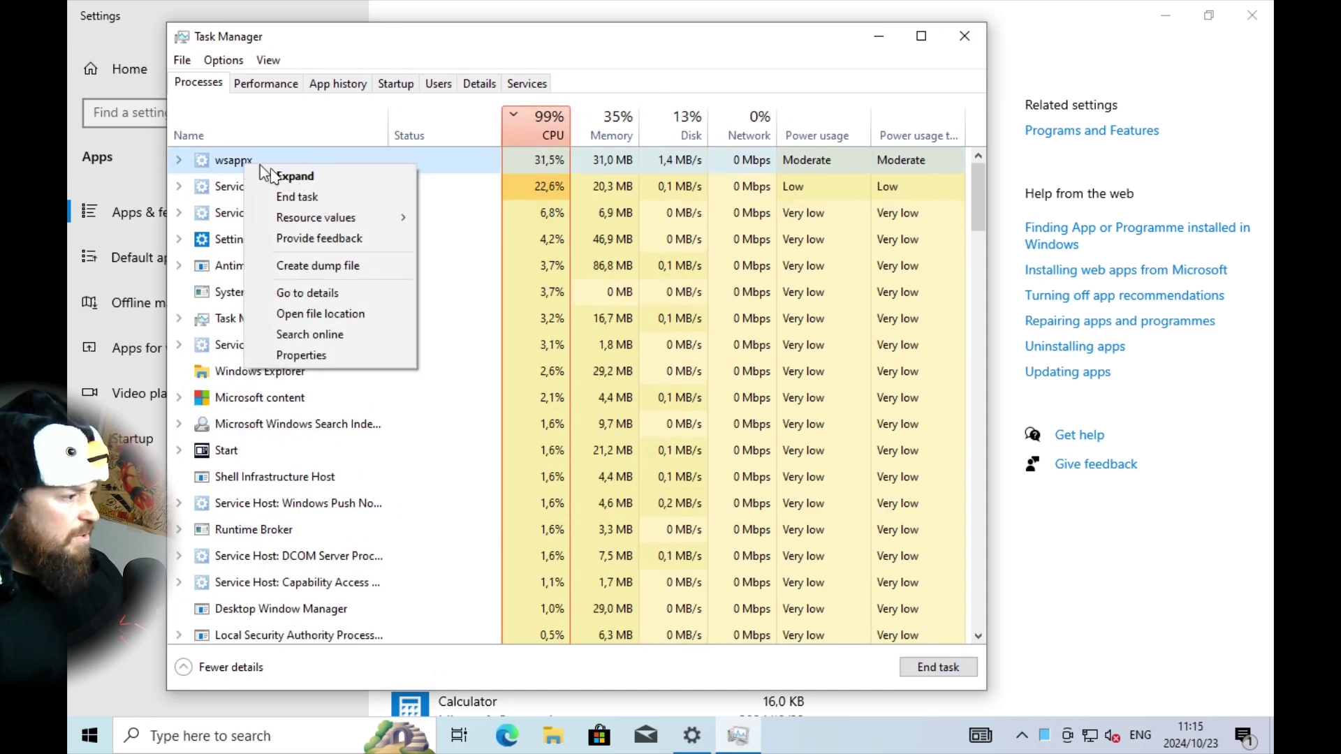
{"action": "left_click", "coordinate": [347, 336]}
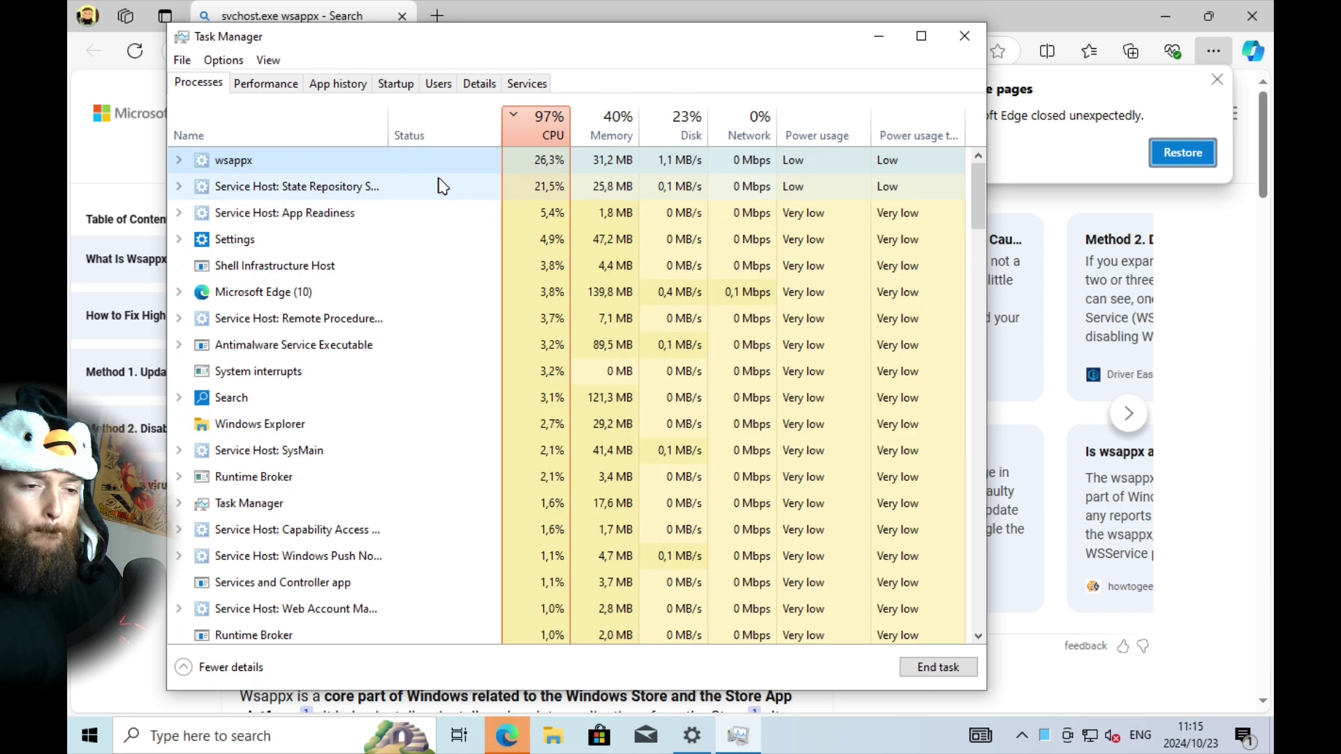
{"action": "left_click", "coordinate": [552, 15]}
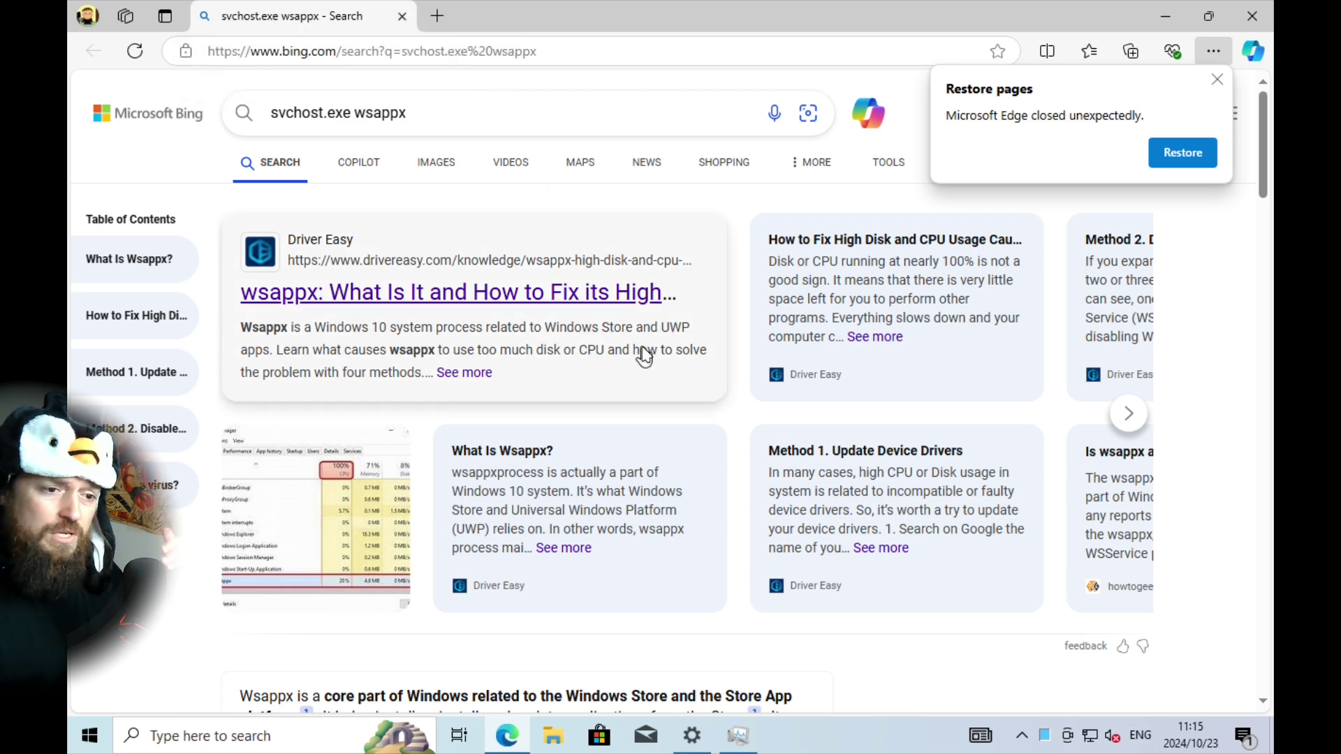
{"action": "left_click", "coordinate": [403, 16]}
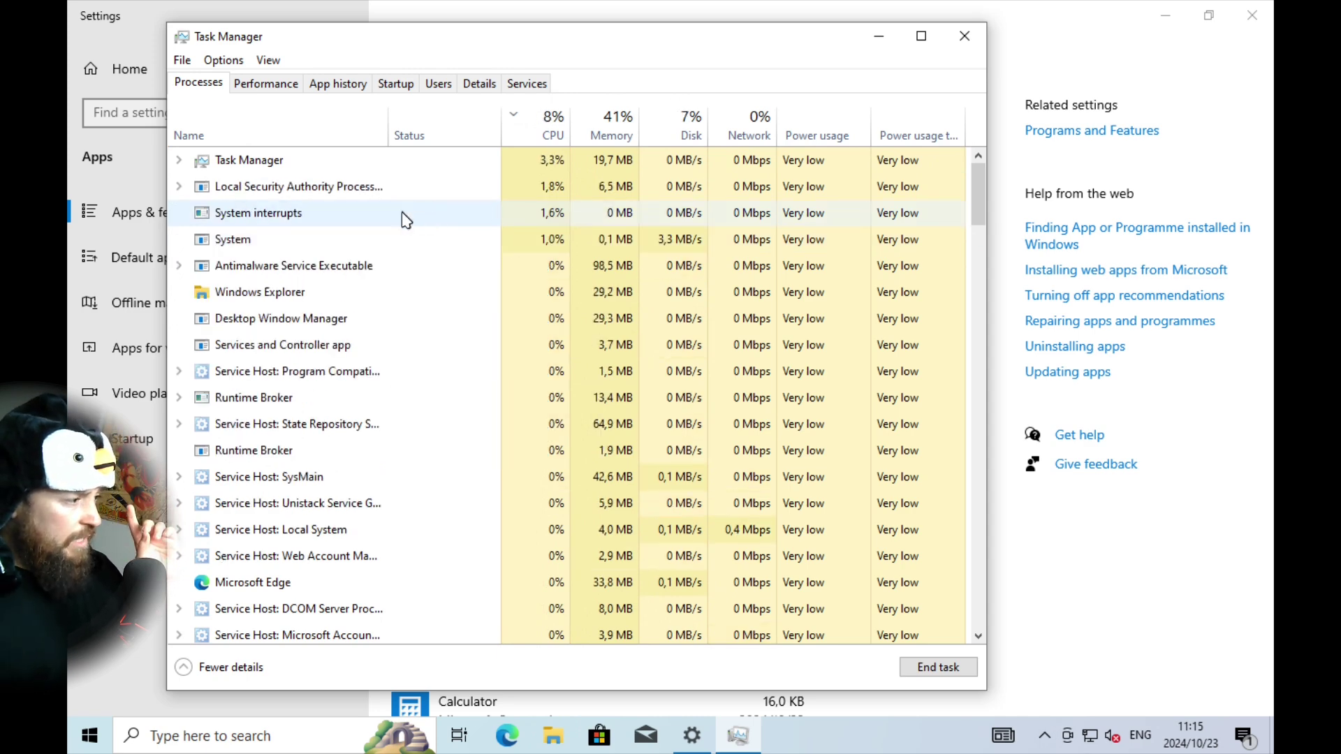
{"action": "left_click", "coordinate": [965, 35]}
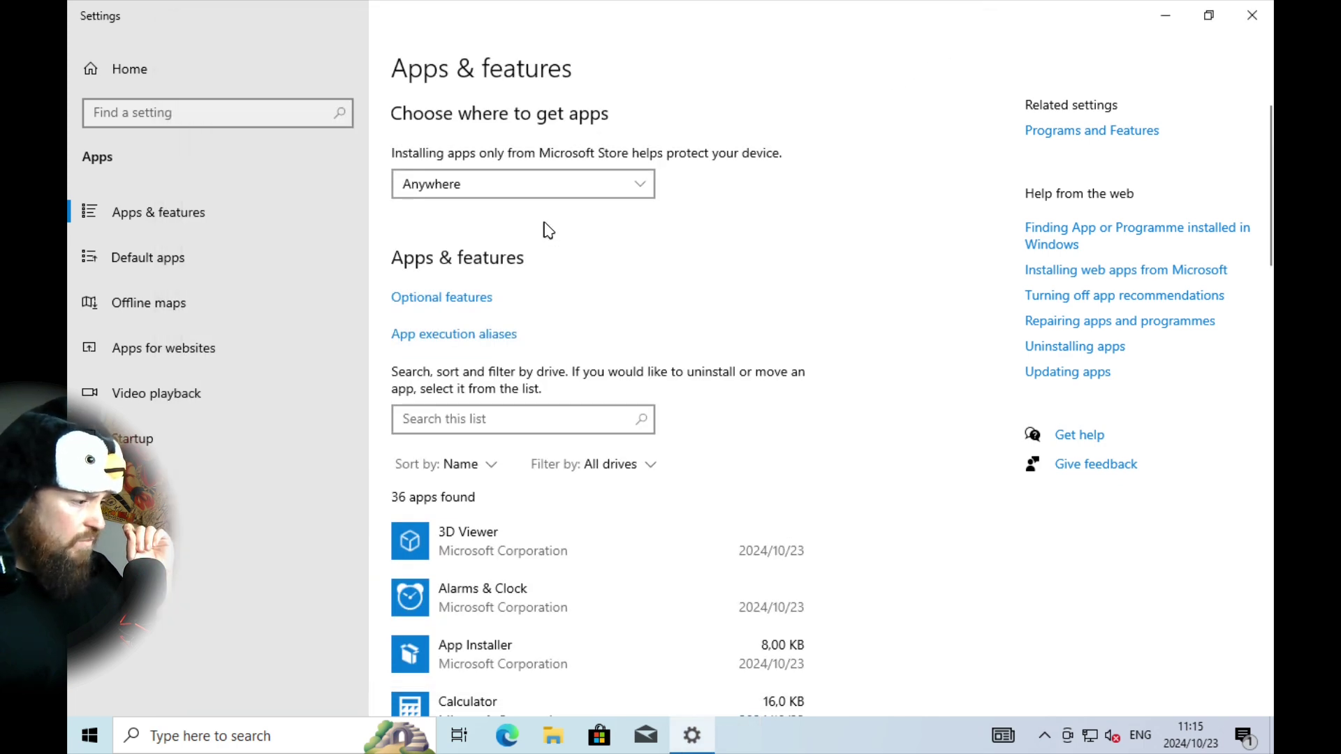
Step: Check the uninstall options for Microsoft Edge, Microsoft Edge Update and Microsoft Store in the installed apps list
{"action": "scroll", "coordinate": [603, 507], "scroll_direction": "down", "scroll_amount": 6}
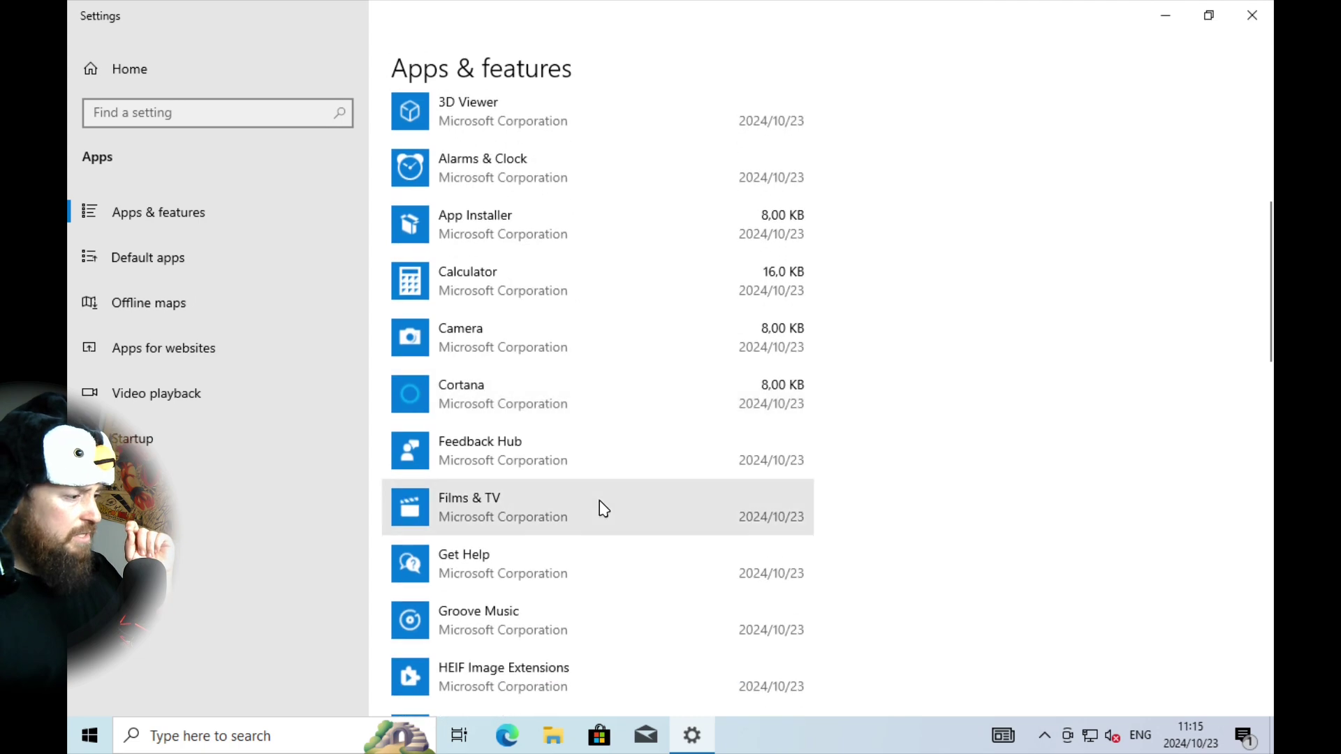
{"action": "scroll", "coordinate": [605, 509], "scroll_direction": "down", "scroll_amount": 6}
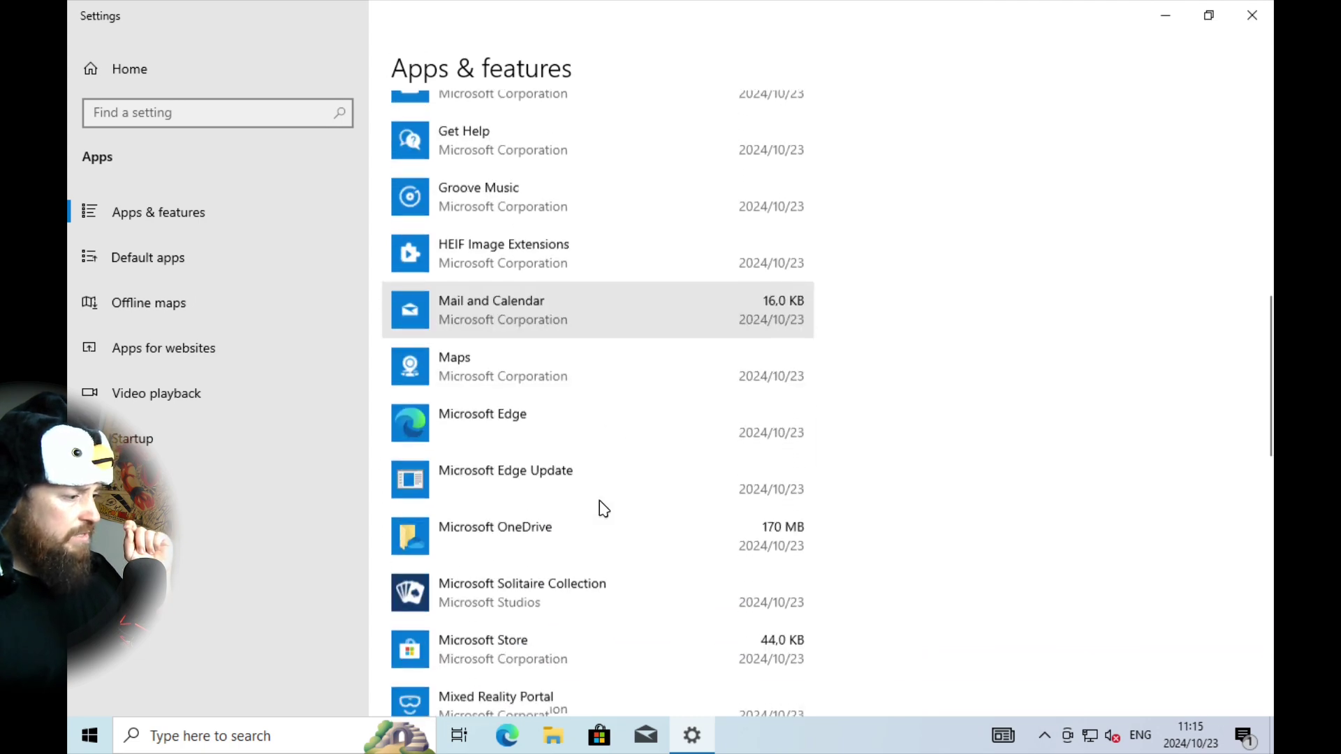
{"action": "left_click", "coordinate": [593, 423]}
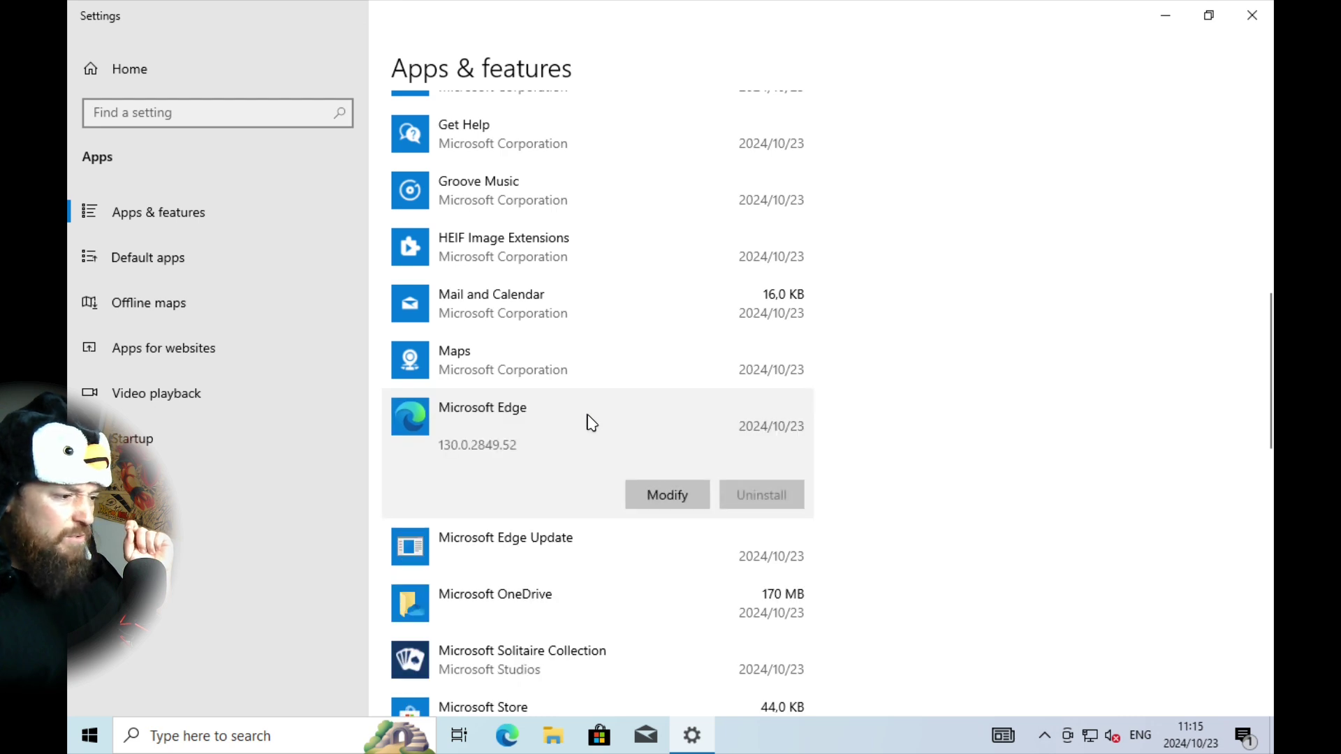
{"action": "left_click", "coordinate": [786, 504]}
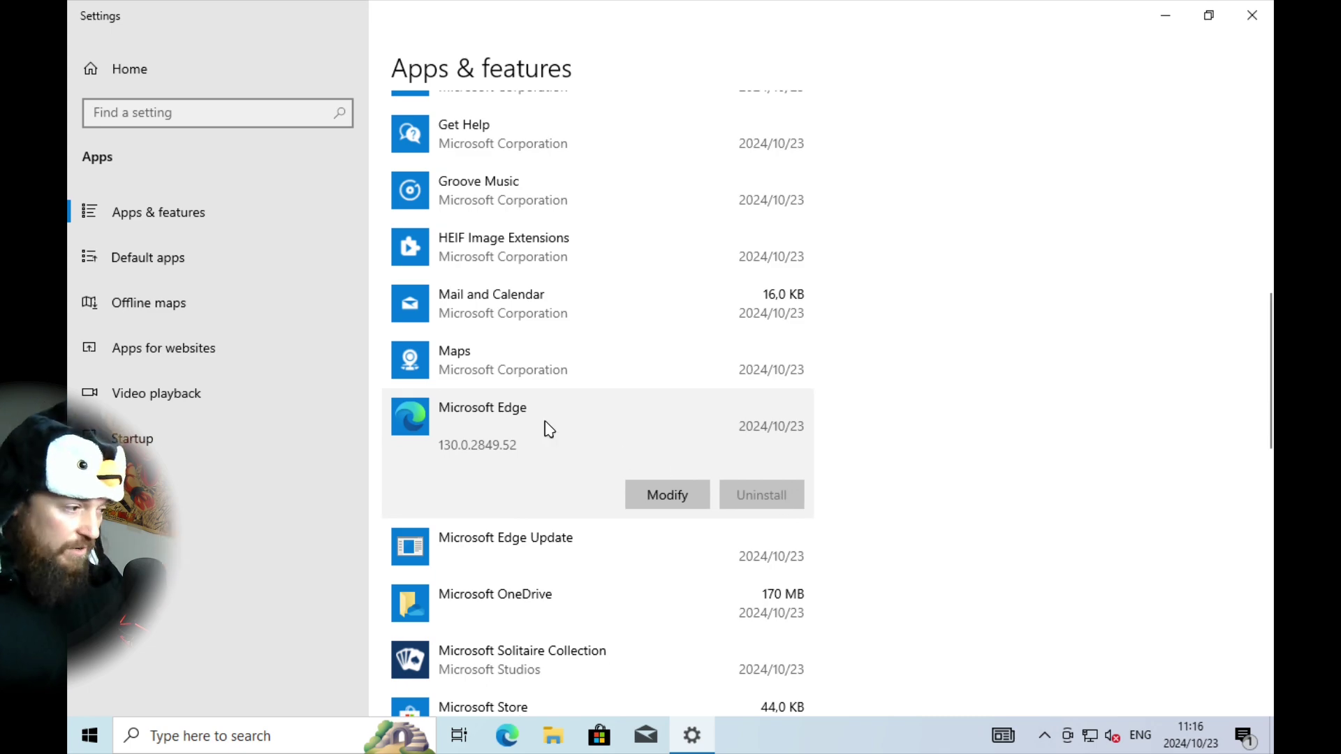
{"action": "scroll", "coordinate": [551, 454], "scroll_direction": "down", "scroll_amount": 2}
{"action": "left_click", "coordinate": [554, 449]}
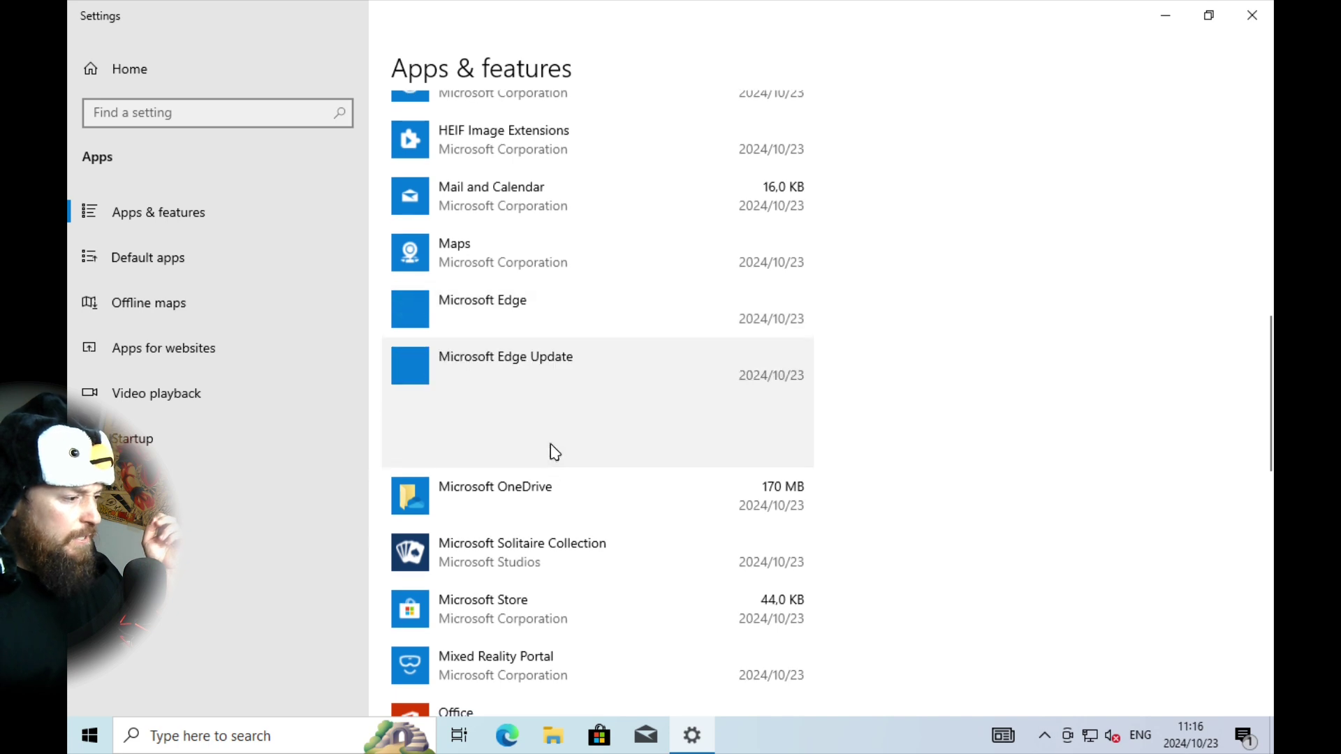
{"action": "scroll", "coordinate": [555, 453], "scroll_direction": "down", "scroll_amount": 4}
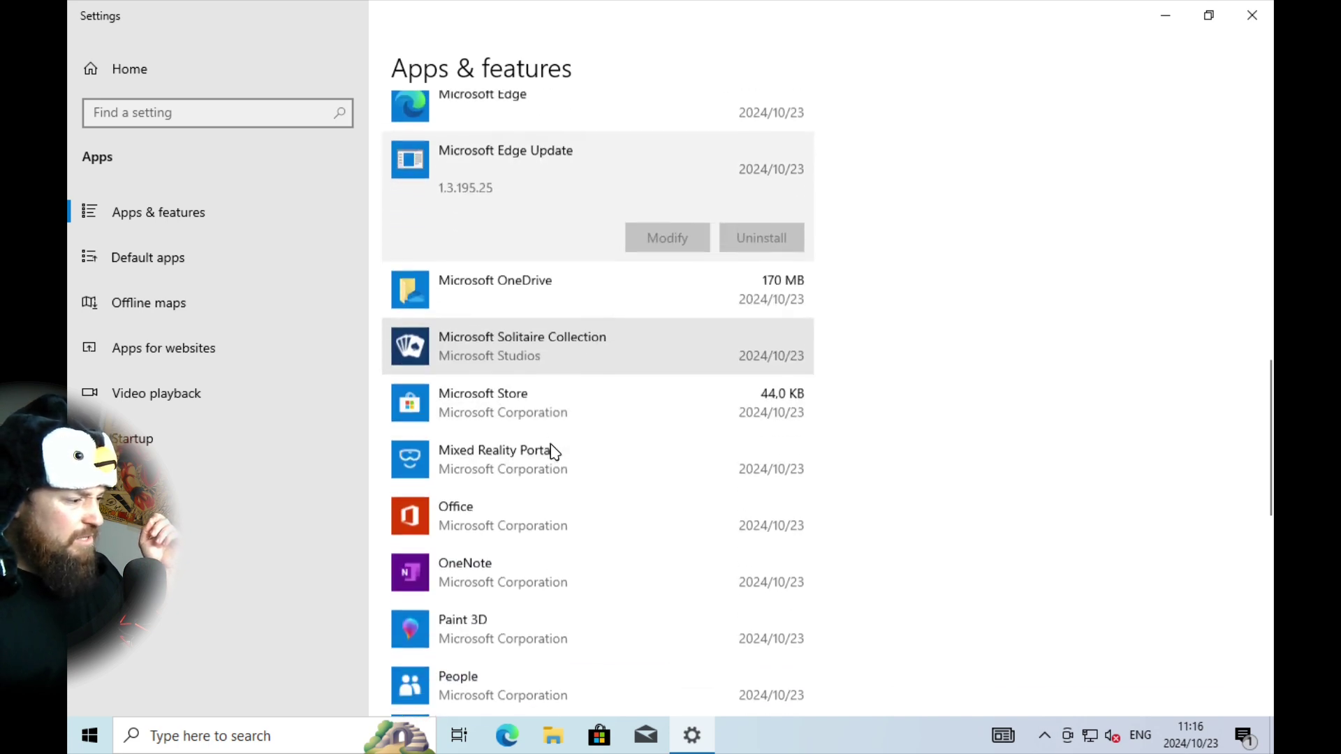
{"action": "left_click", "coordinate": [566, 391]}
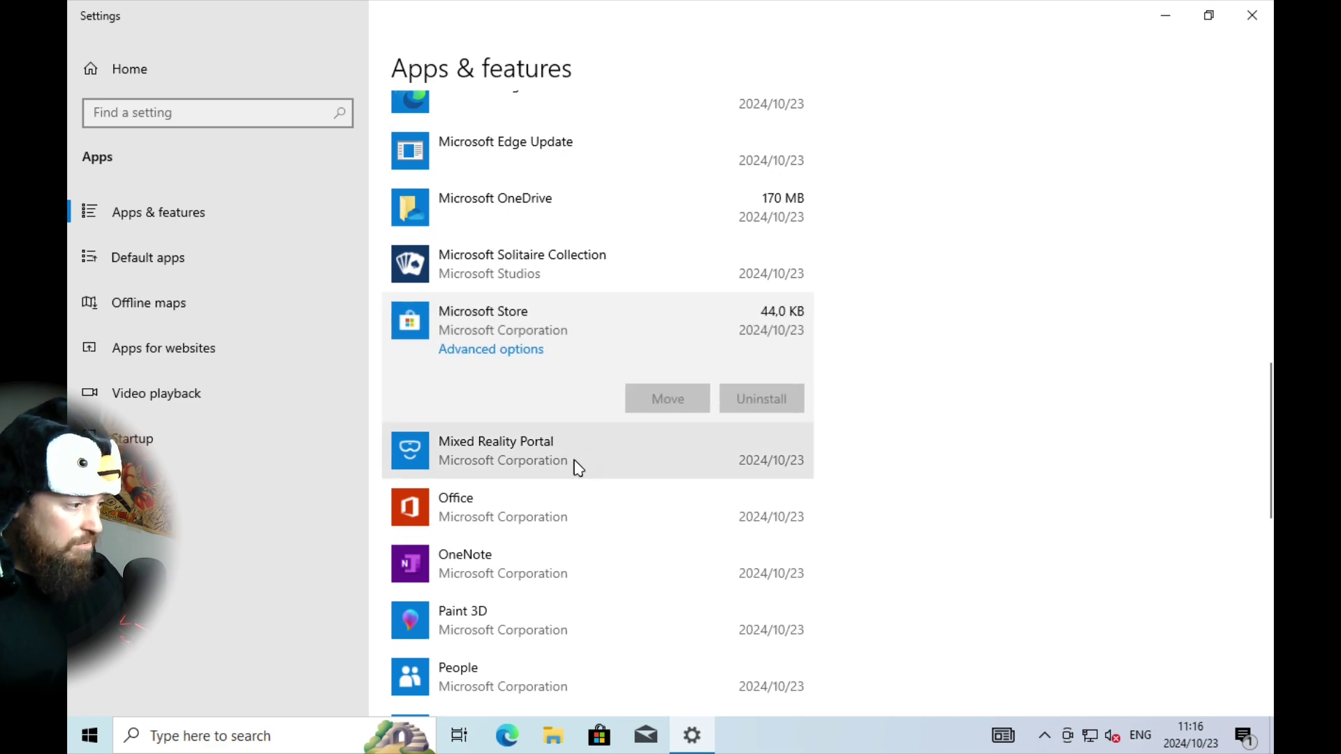
Step: Uninstall the Office app and confirm its removal
{"action": "scroll", "coordinate": [575, 461], "scroll_direction": "down", "scroll_amount": 2}
{"action": "left_click", "coordinate": [572, 414]}
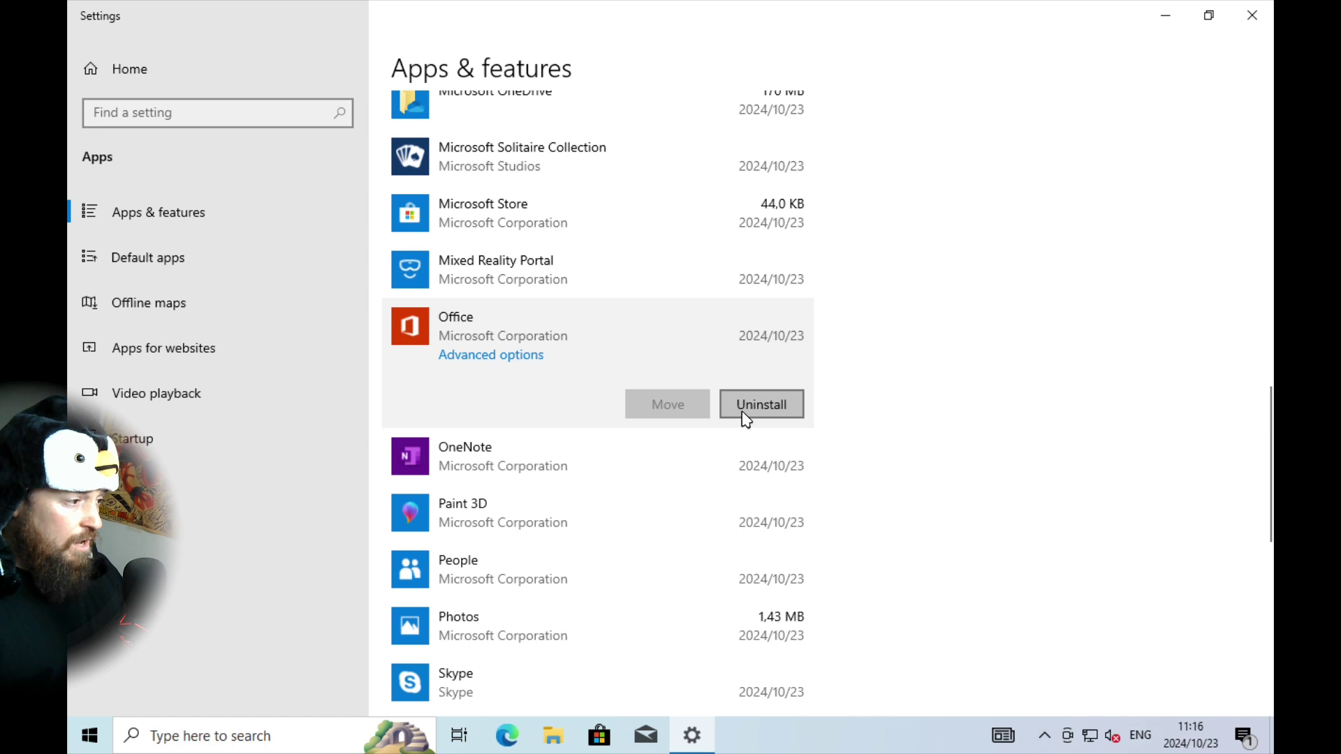
{"action": "left_click", "coordinate": [746, 417]}
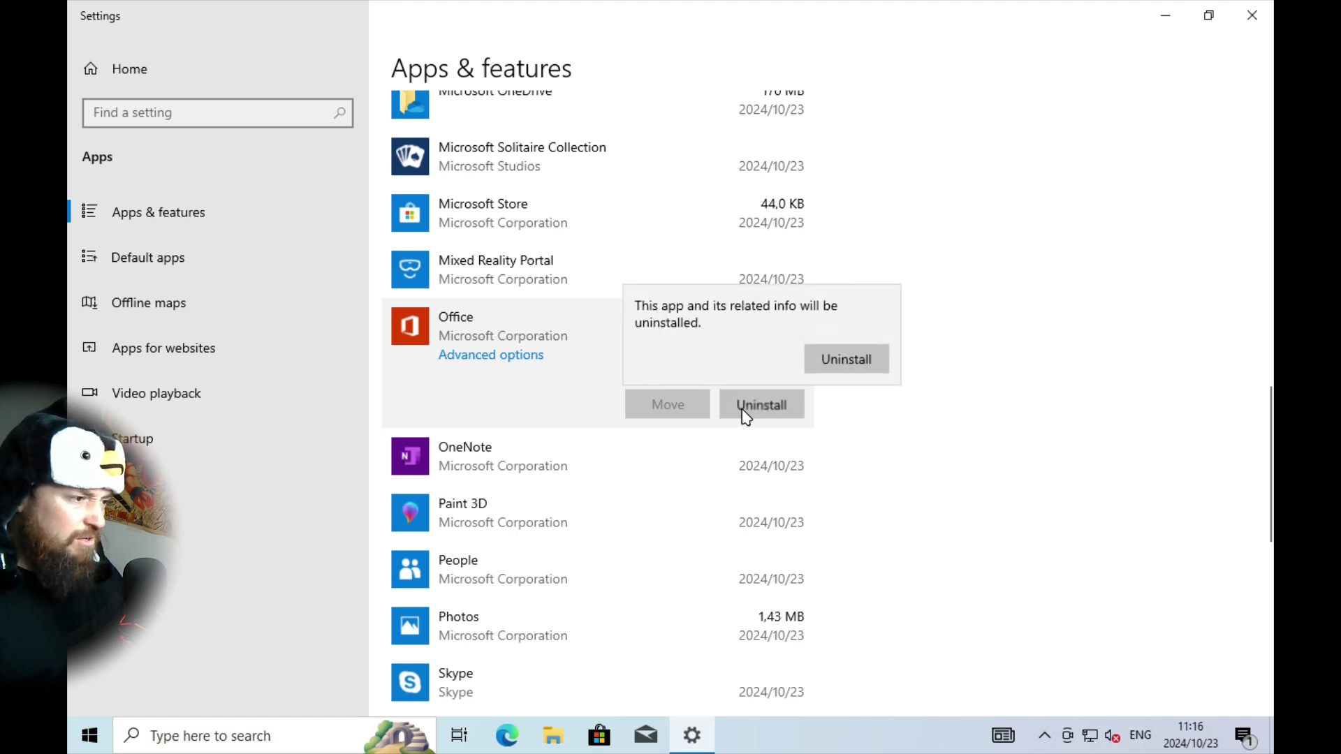
{"action": "left_click", "coordinate": [844, 360]}
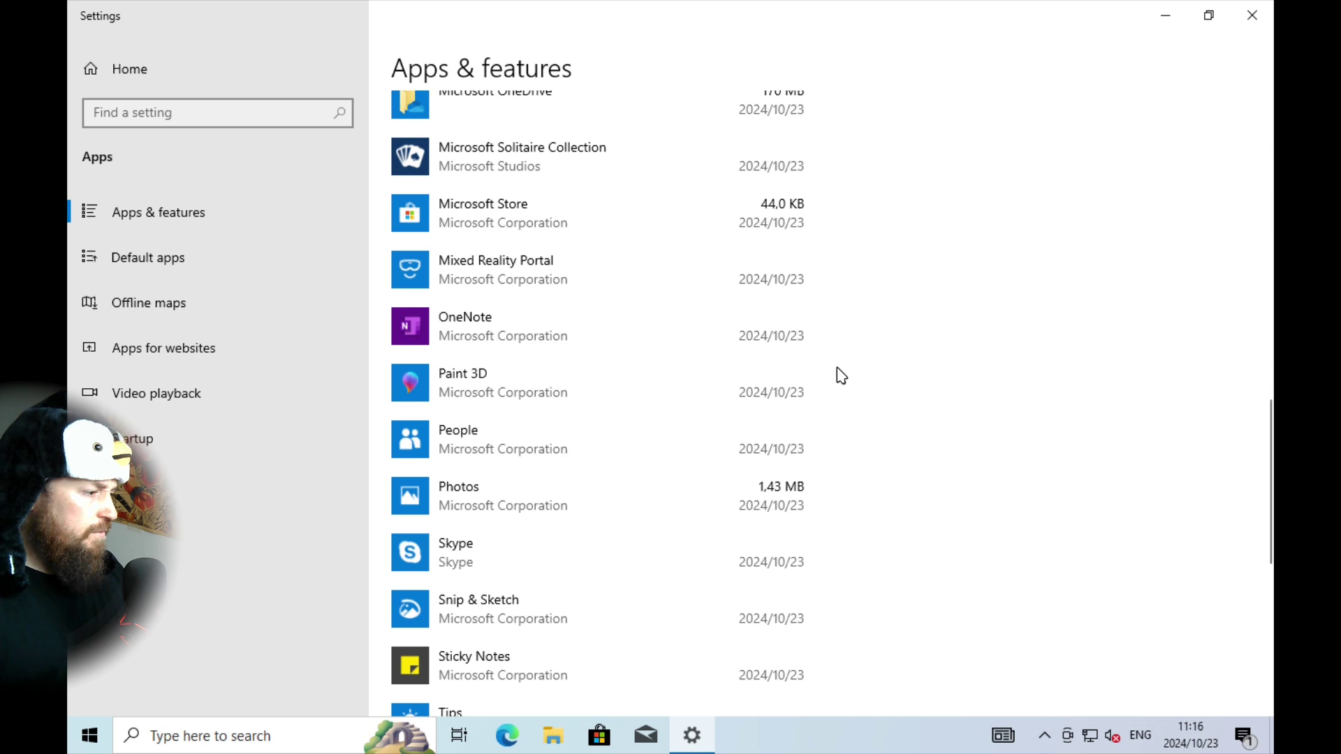
Step: Close OneDrive from its hidden notification-area icon and confirm closing it
{"action": "left_click", "coordinate": [1045, 735]}
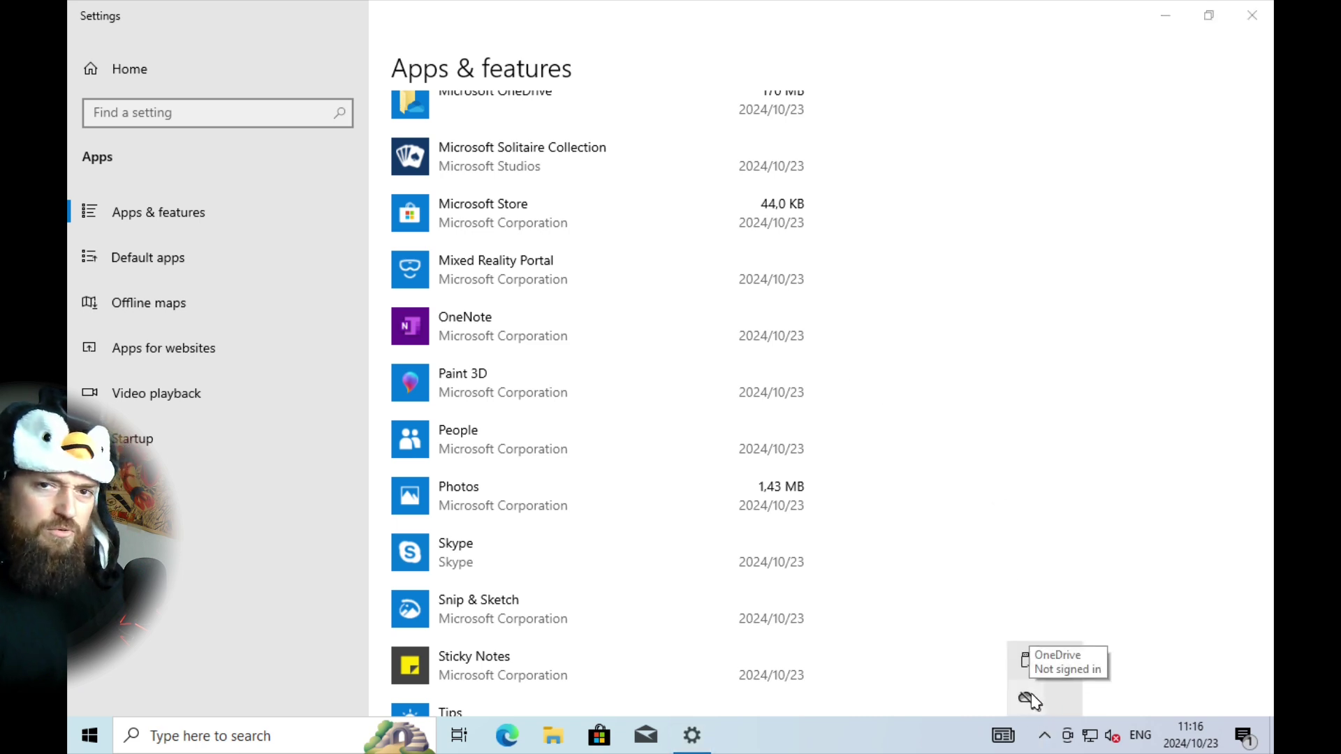
{"action": "right_click", "coordinate": [1026, 700]}
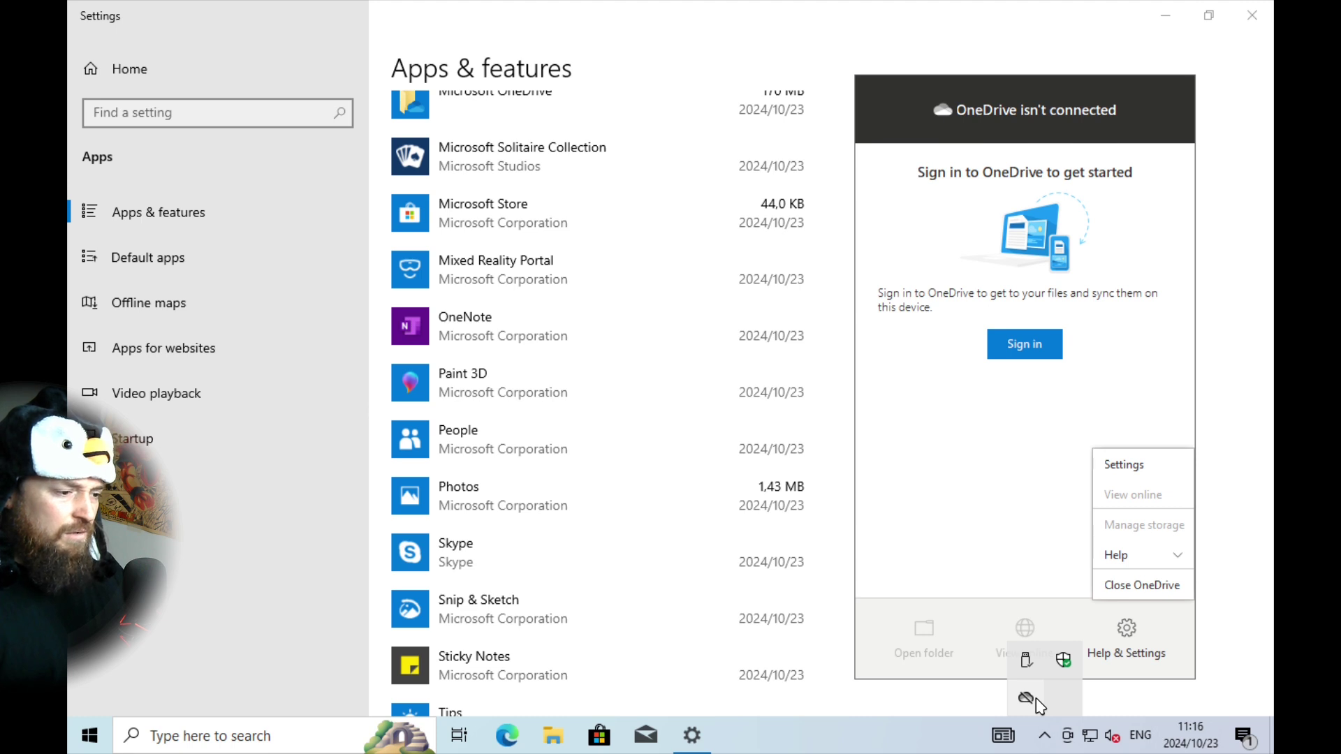
{"action": "left_click", "coordinate": [1137, 587]}
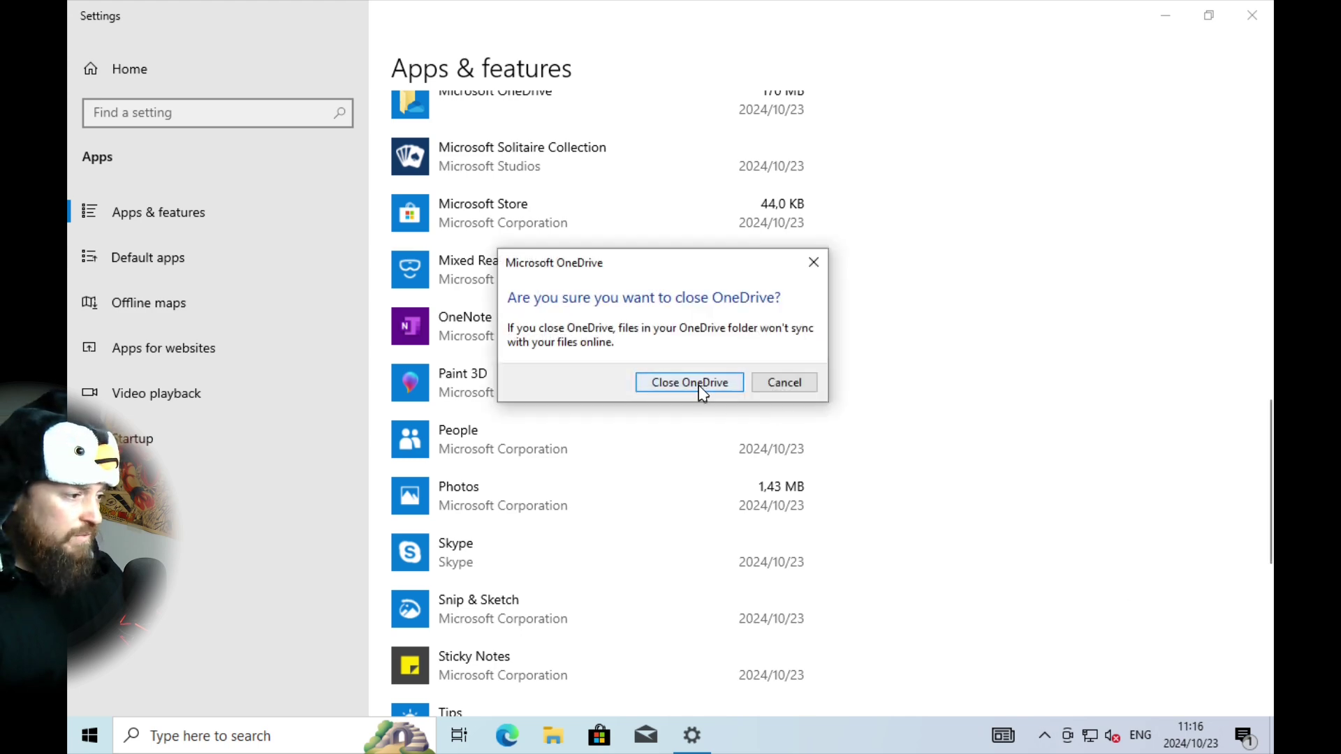
{"action": "left_click", "coordinate": [701, 386]}
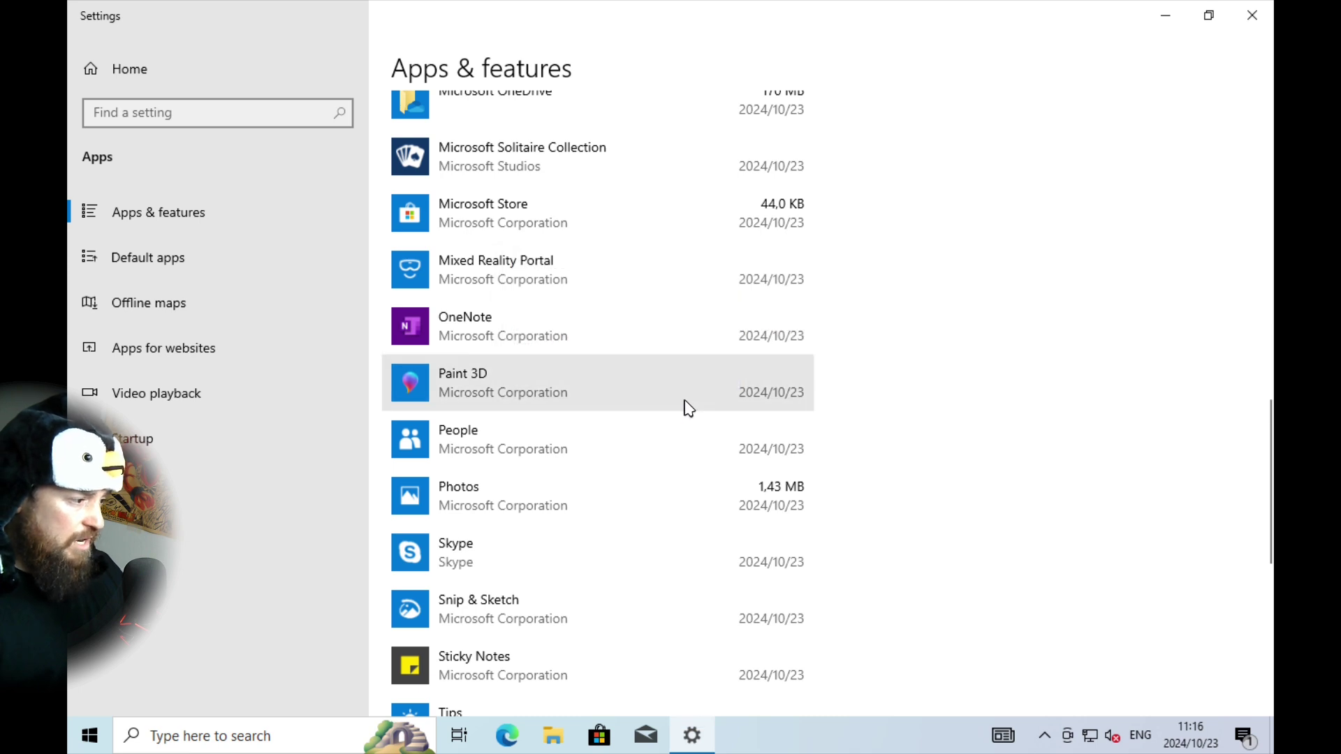
Step: Look through the installed apps for OneDrive, filtering the list by "one"
{"action": "scroll", "coordinate": [568, 531], "scroll_direction": "up", "scroll_amount": 3}
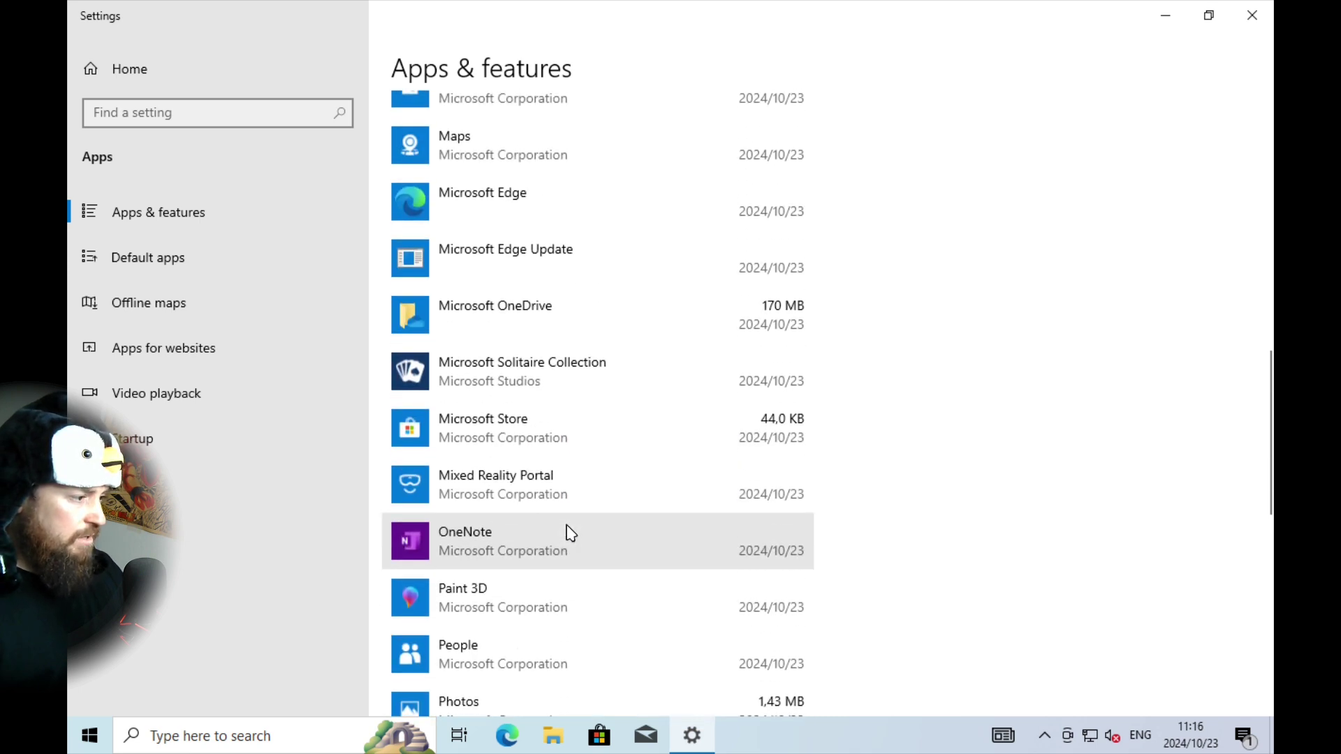
{"action": "scroll", "coordinate": [568, 533], "scroll_direction": "down", "scroll_amount": 10}
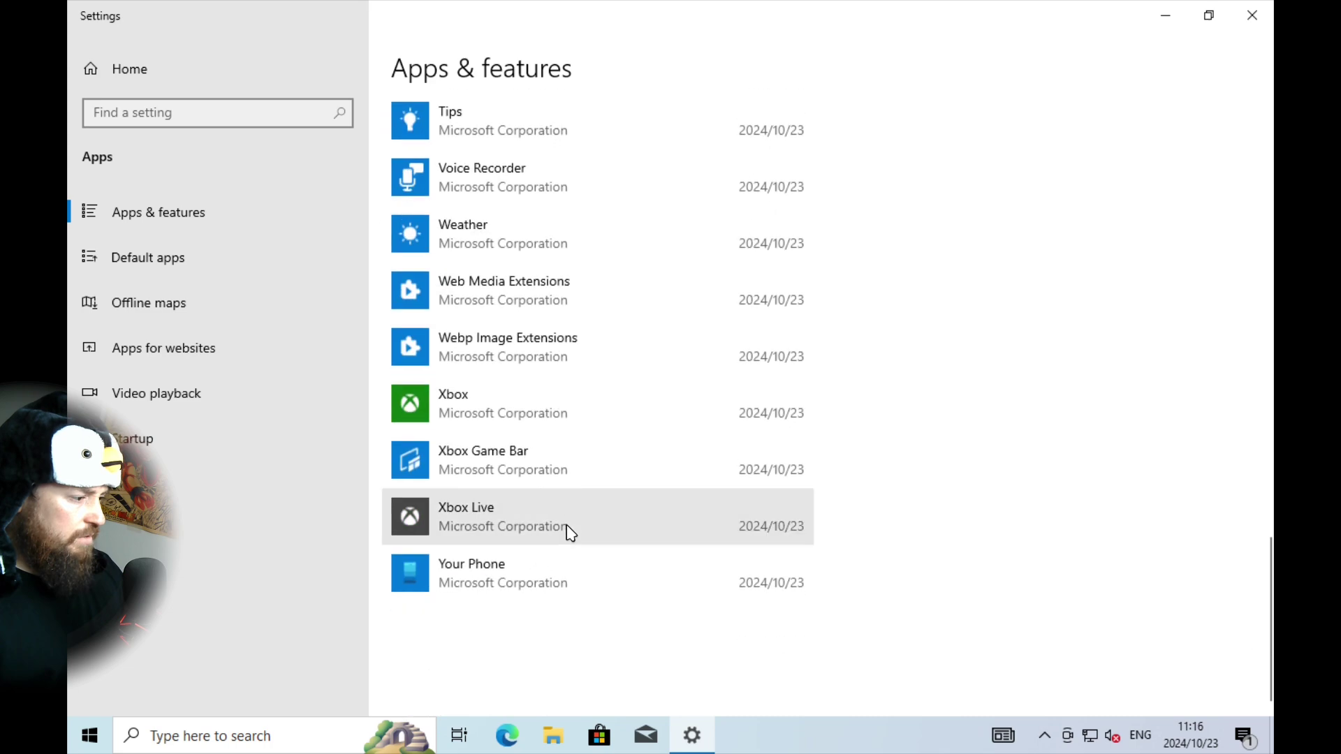
{"action": "scroll", "coordinate": [569, 532], "scroll_direction": "up", "scroll_amount": 15}
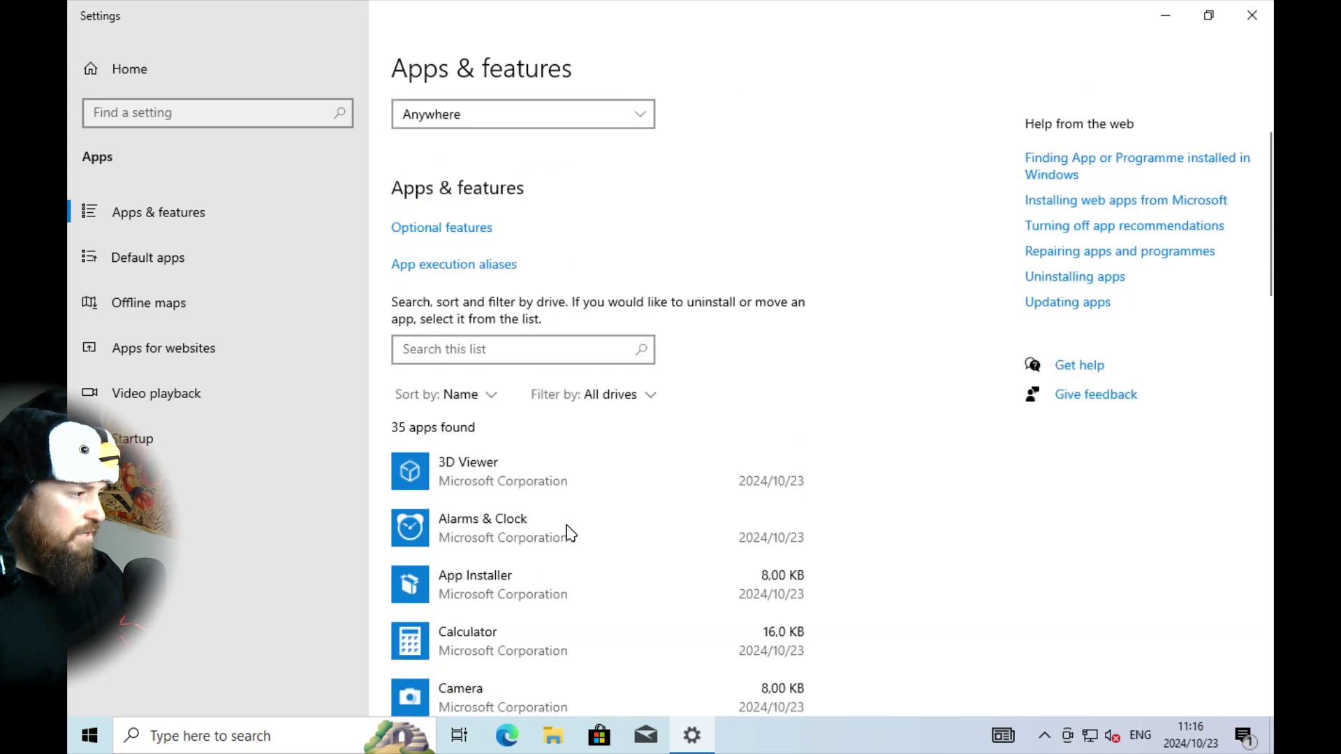
{"action": "left_click", "coordinate": [550, 422]}
{"action": "type", "text": "one"}
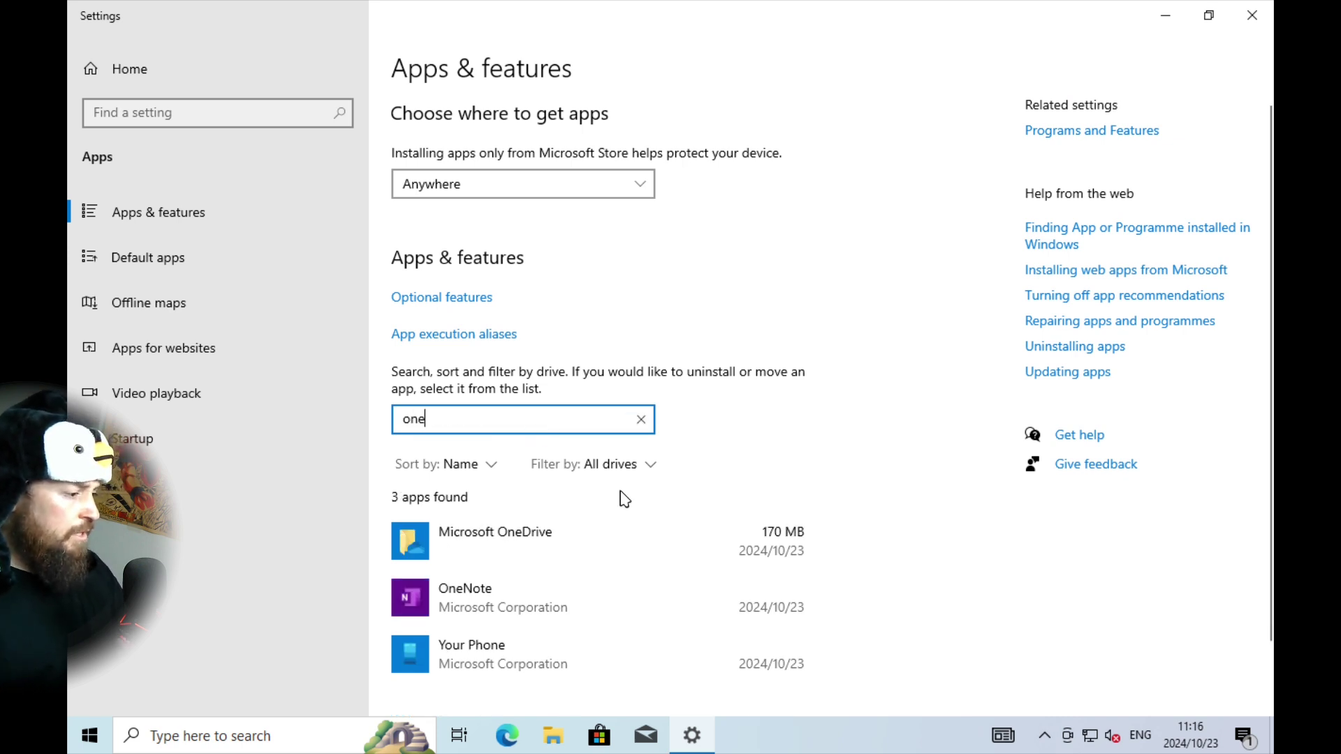
{"action": "scroll", "coordinate": [619, 498], "scroll_direction": "down", "scroll_amount": 1}
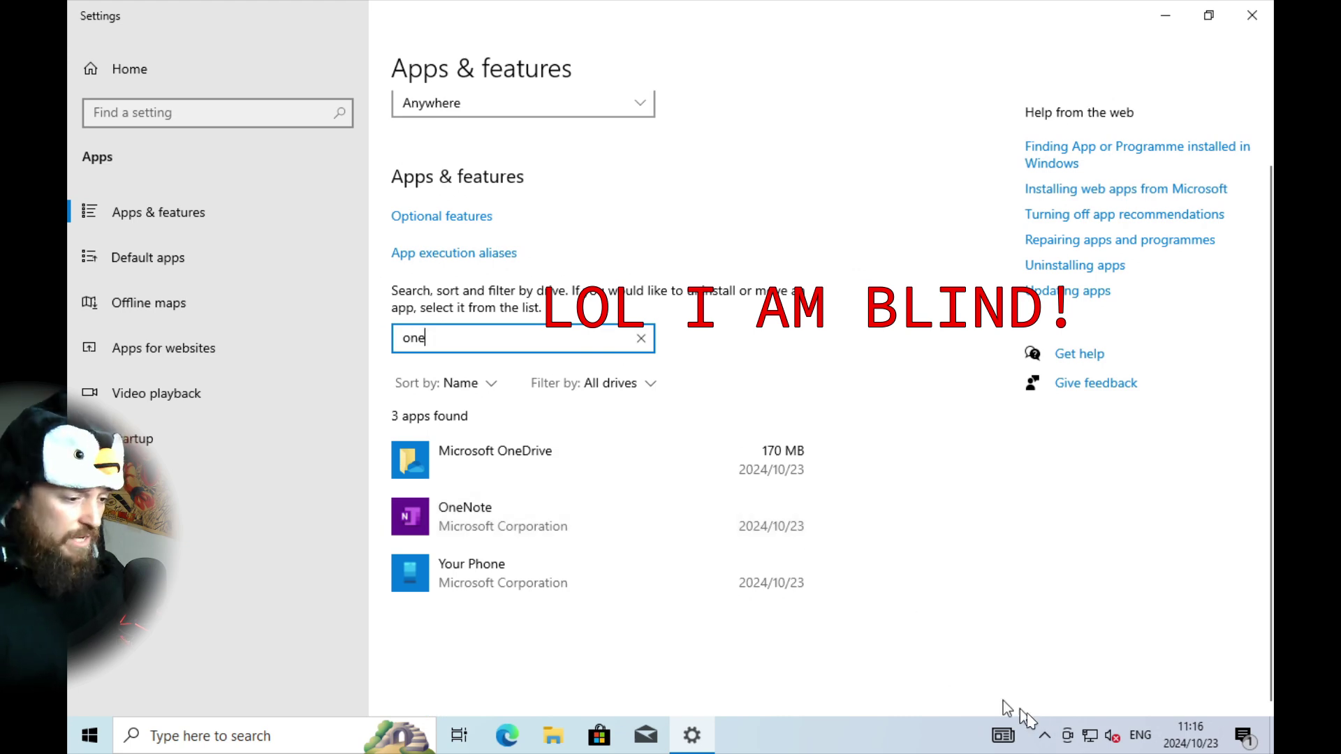
Step: Check the hidden notification-area icons and close Settings
{"action": "left_click", "coordinate": [1046, 737]}
{"action": "left_click", "coordinate": [1050, 739]}
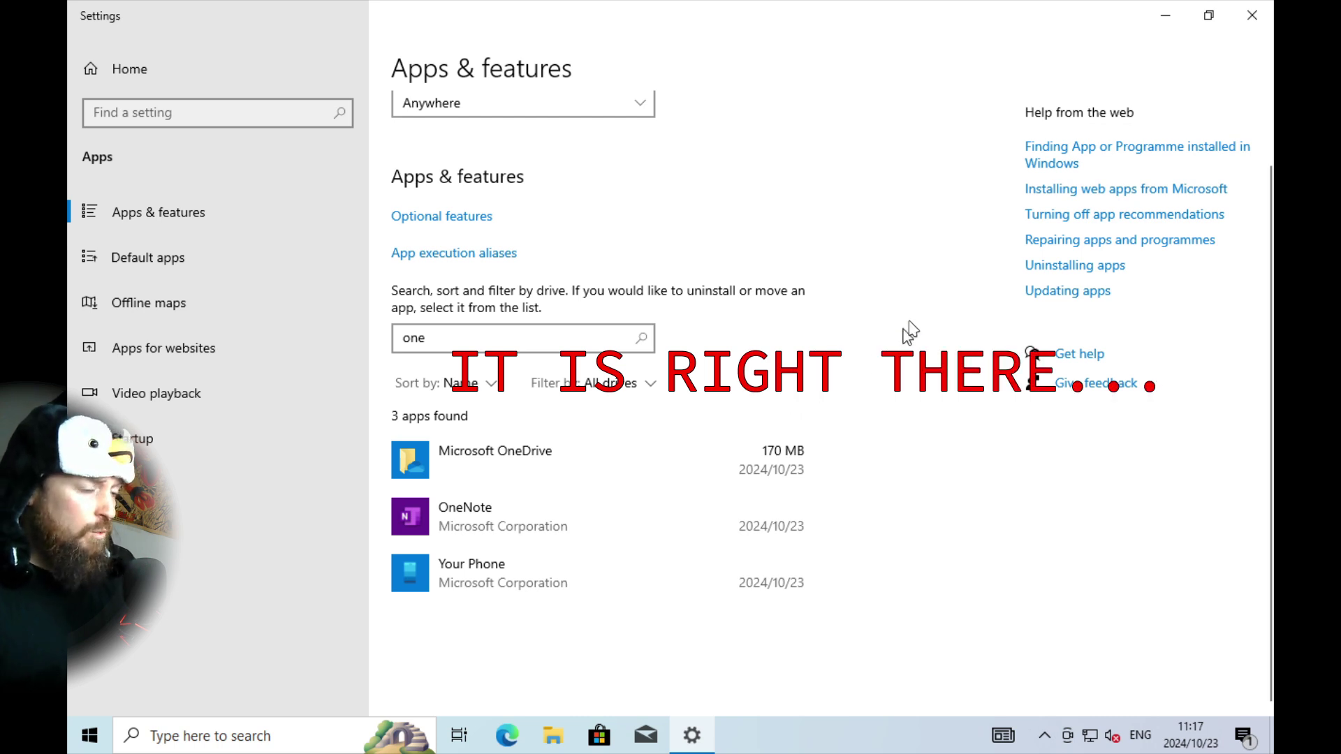
{"action": "left_click", "coordinate": [1252, 17]}
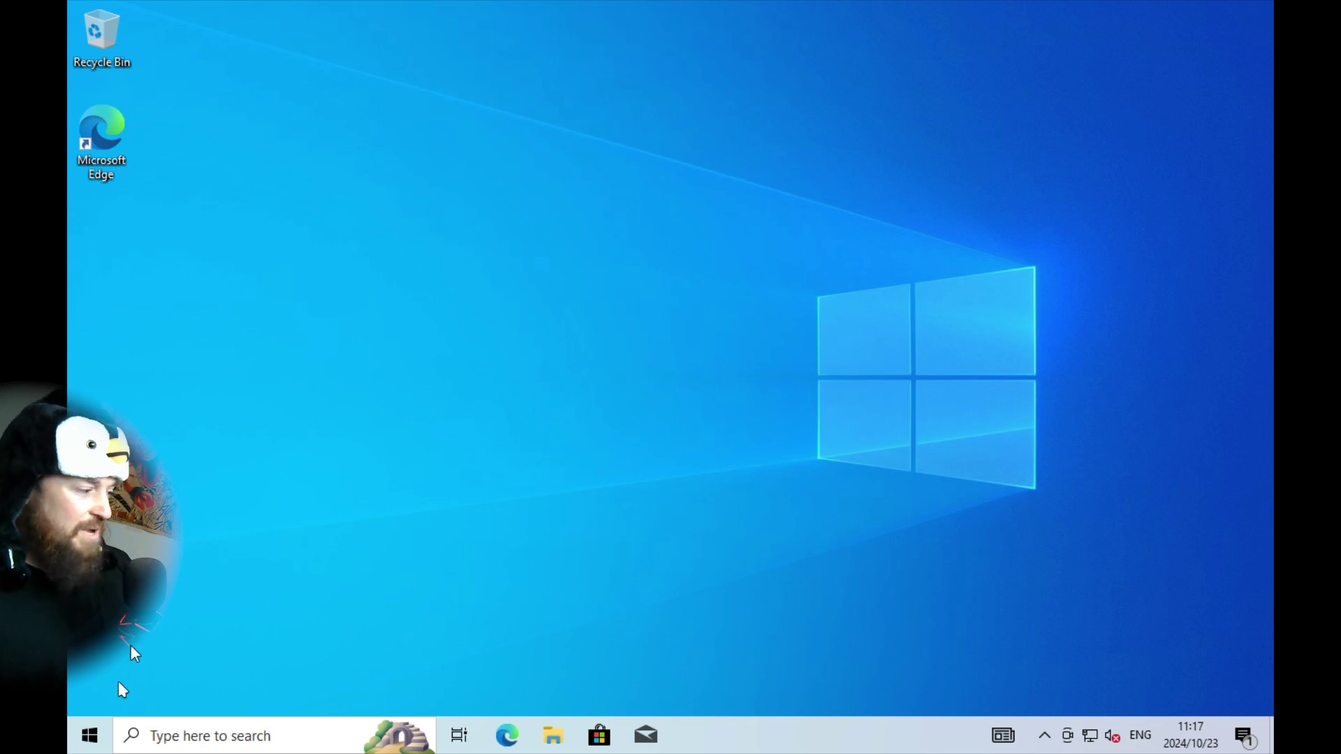
Step: Open Task Manager and select Microsoft OneDrive in the list of startup apps
{"action": "right_click", "coordinate": [89, 736]}
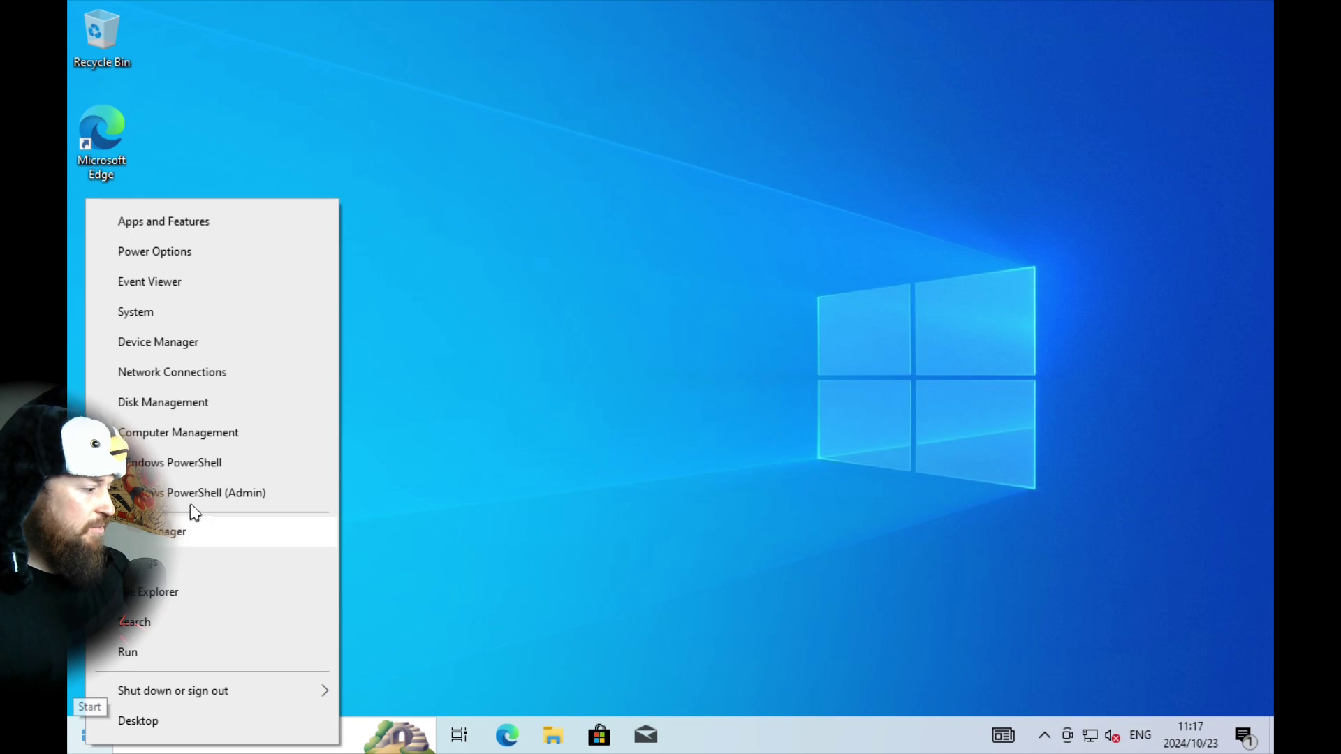
{"action": "left_click", "coordinate": [188, 541]}
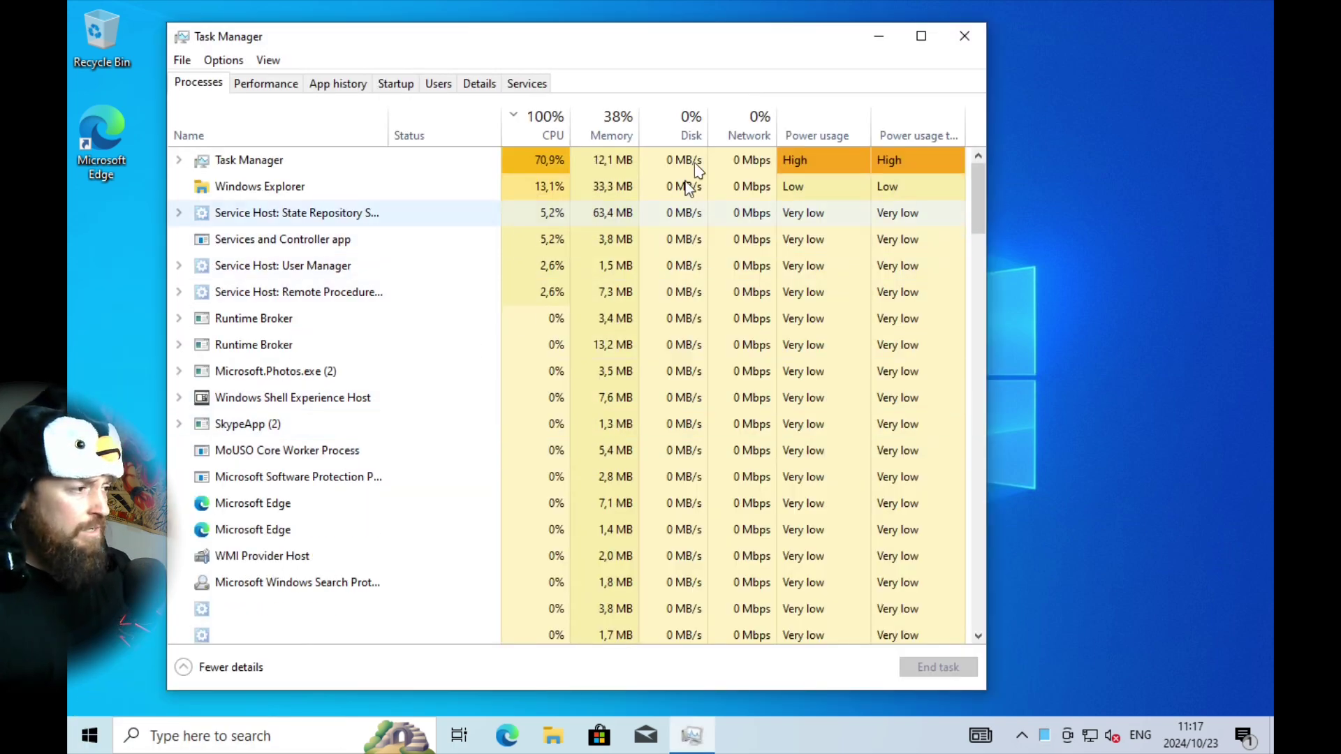
{"action": "left_click", "coordinate": [405, 87]}
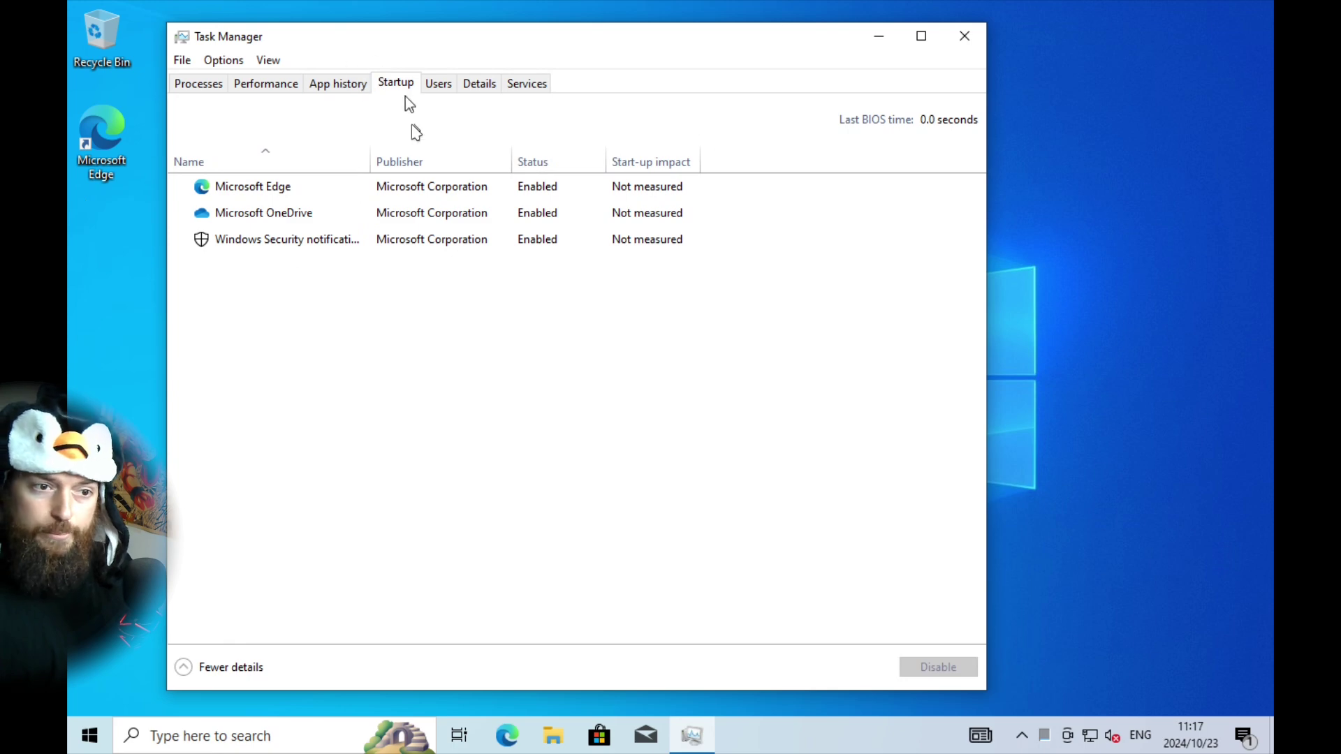
{"action": "left_click", "coordinate": [329, 215]}
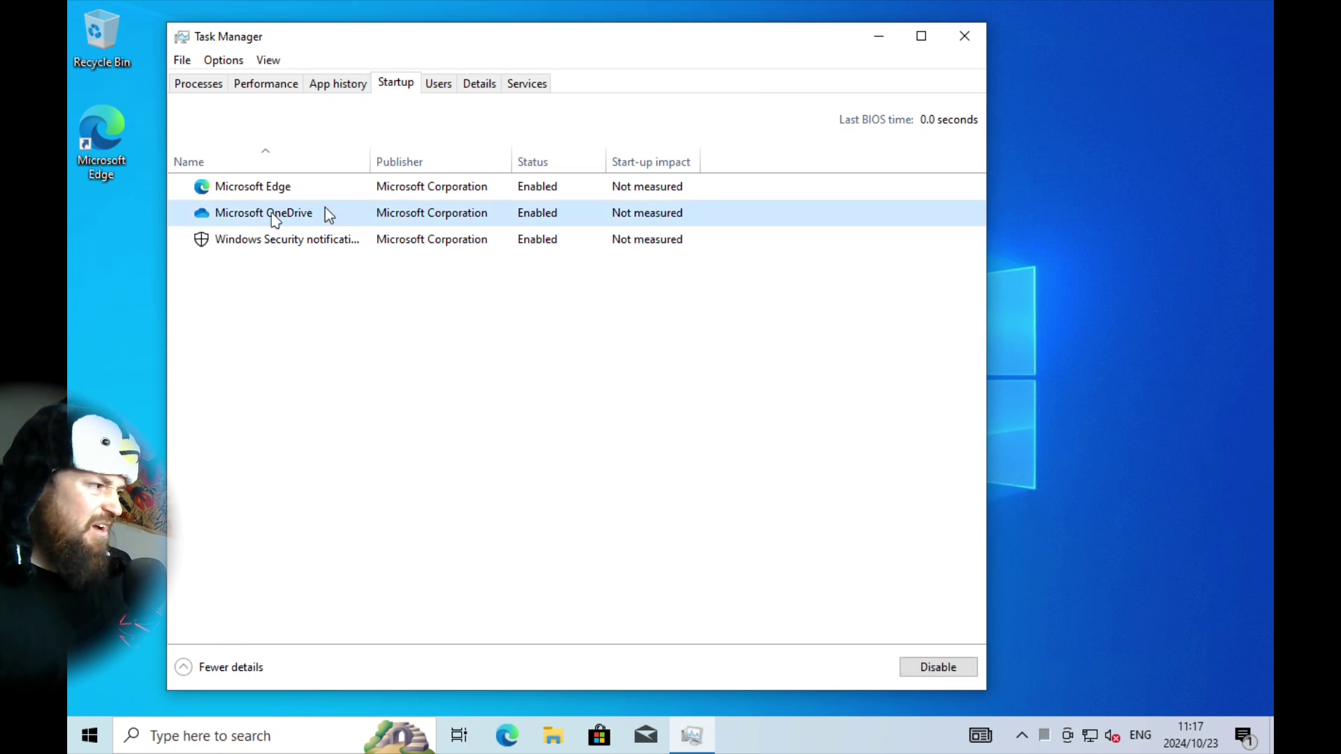
Step: Check the hidden notification-area icons for OneDrive, dismissing the news and weather feed
{"action": "left_click", "coordinate": [1022, 735]}
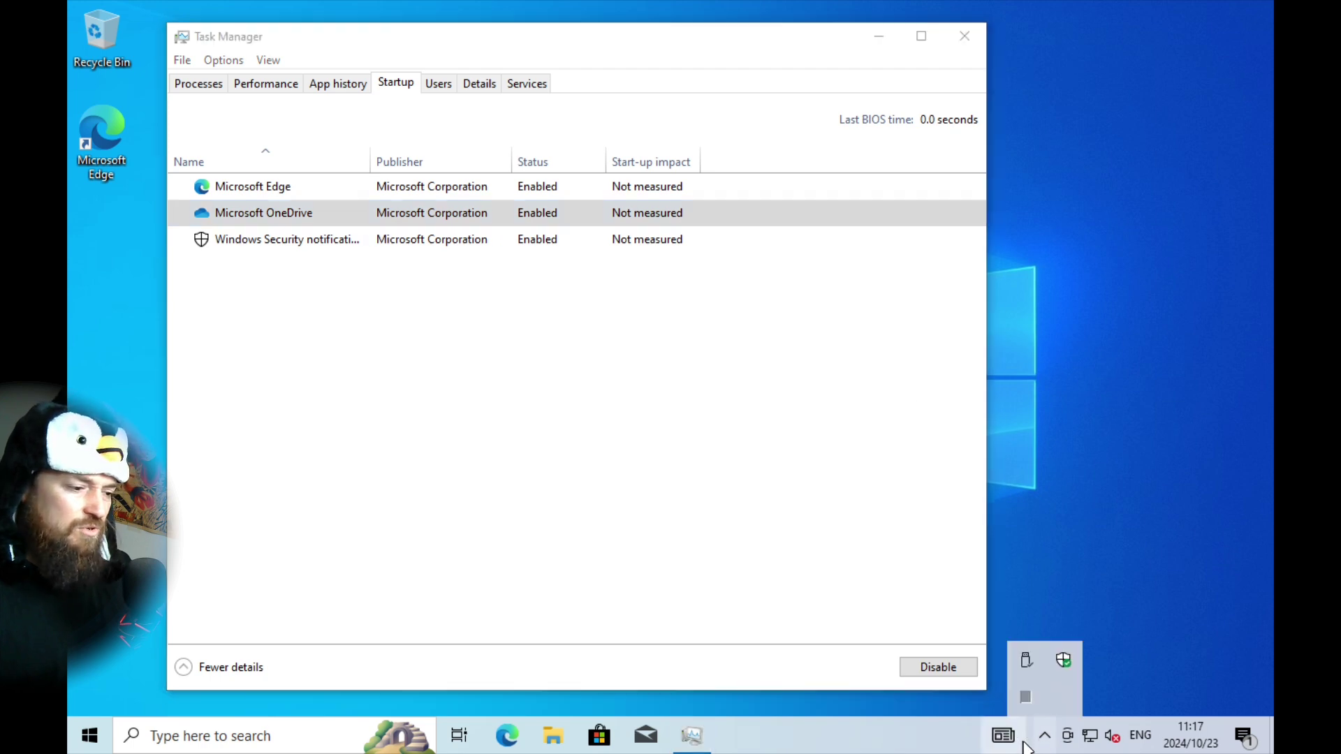
{"action": "left_click", "coordinate": [1024, 737]}
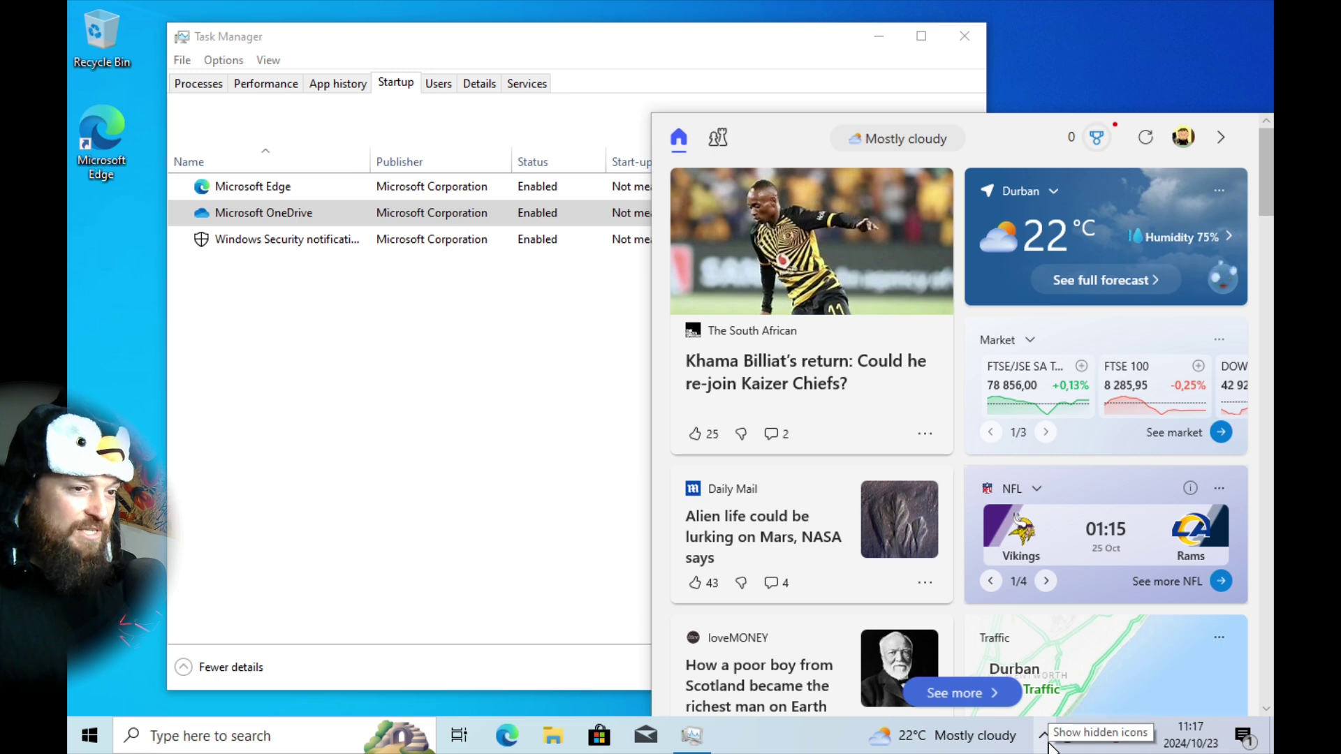
{"action": "left_click", "coordinate": [1038, 56]}
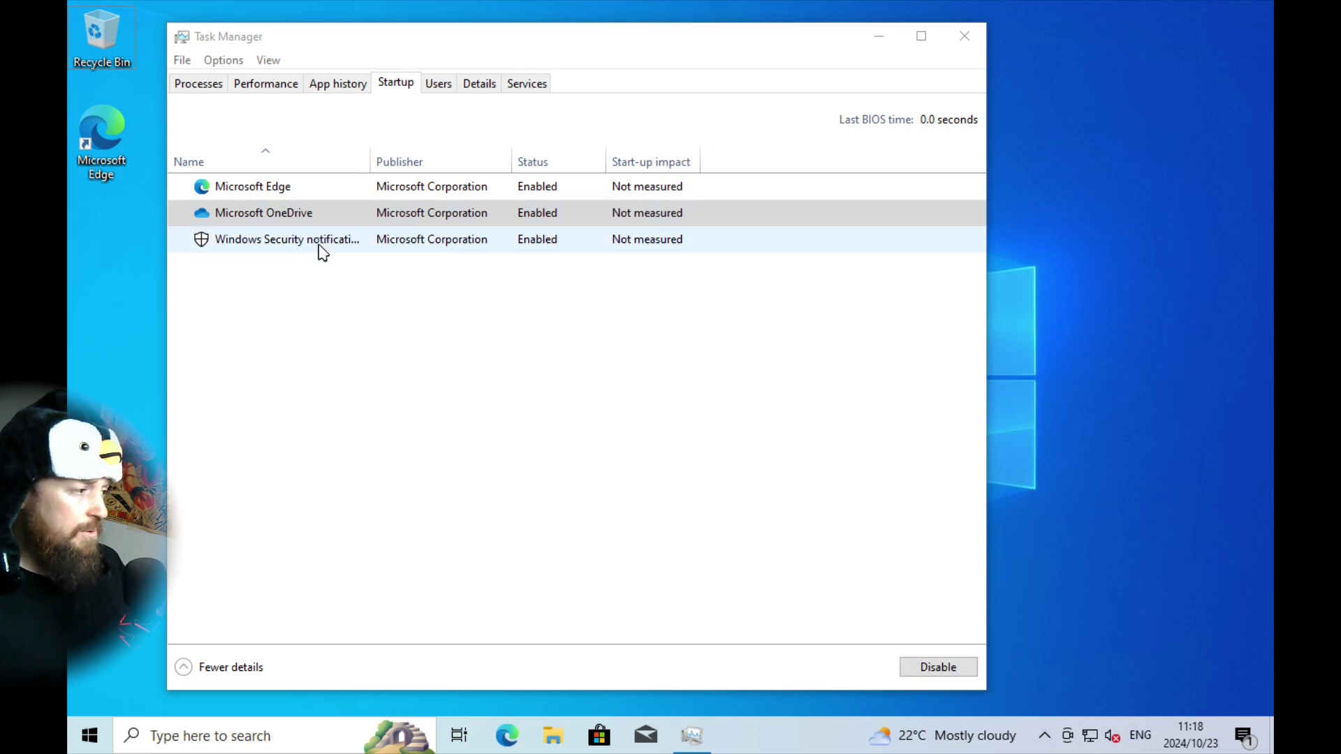
{"action": "left_click", "coordinate": [306, 220]}
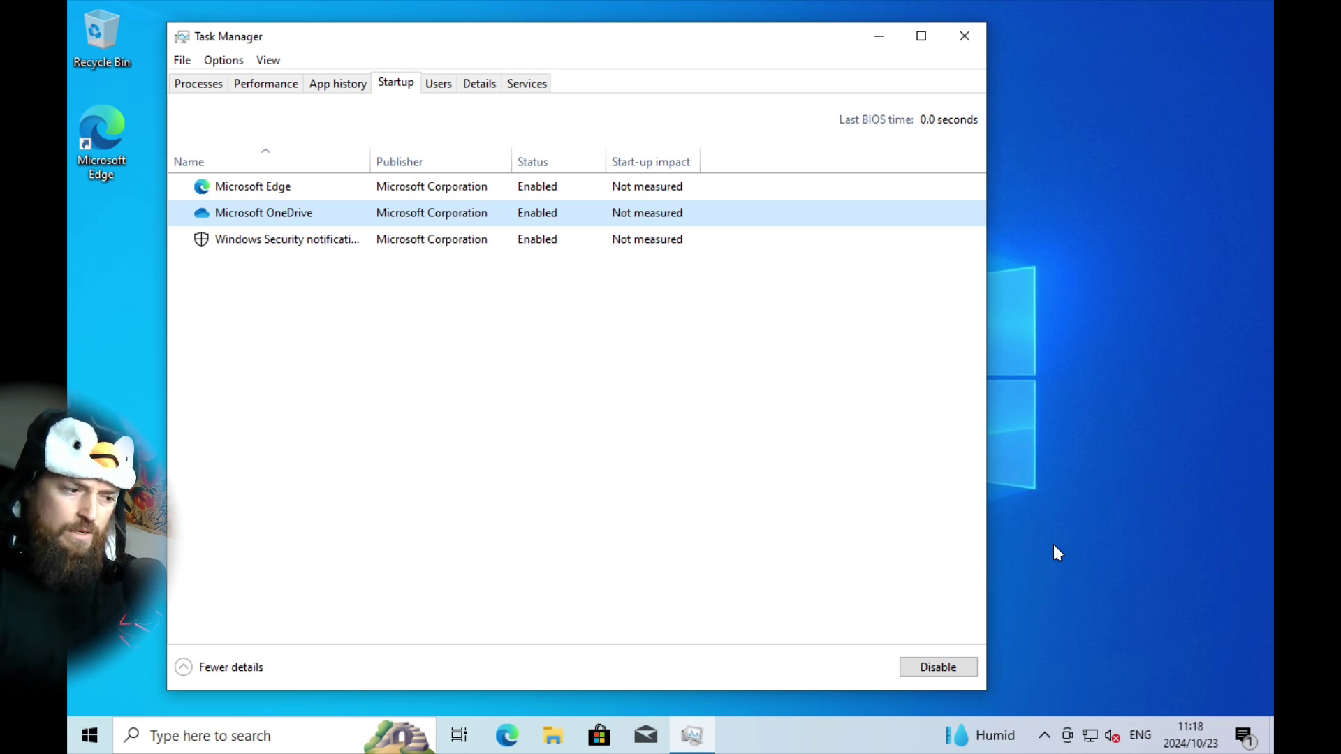
{"action": "left_click", "coordinate": [1045, 734]}
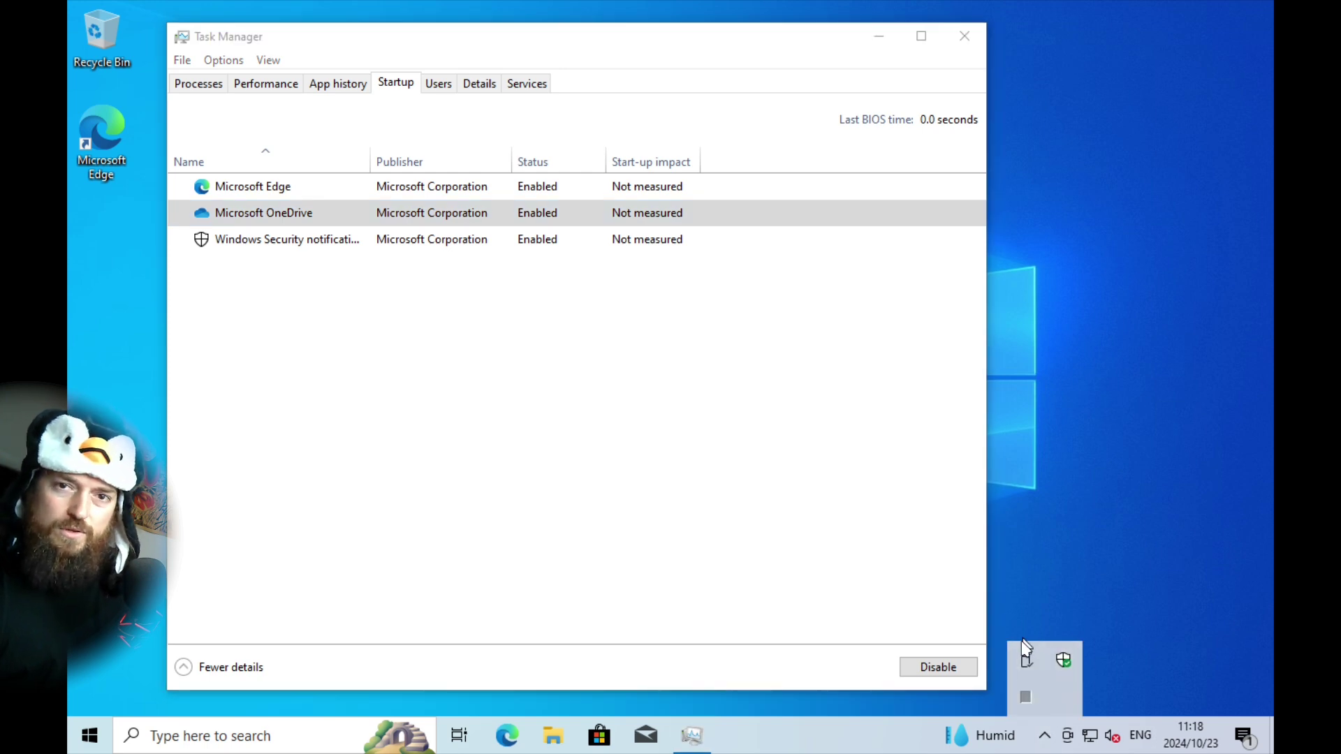
{"action": "left_click", "coordinate": [1054, 640]}
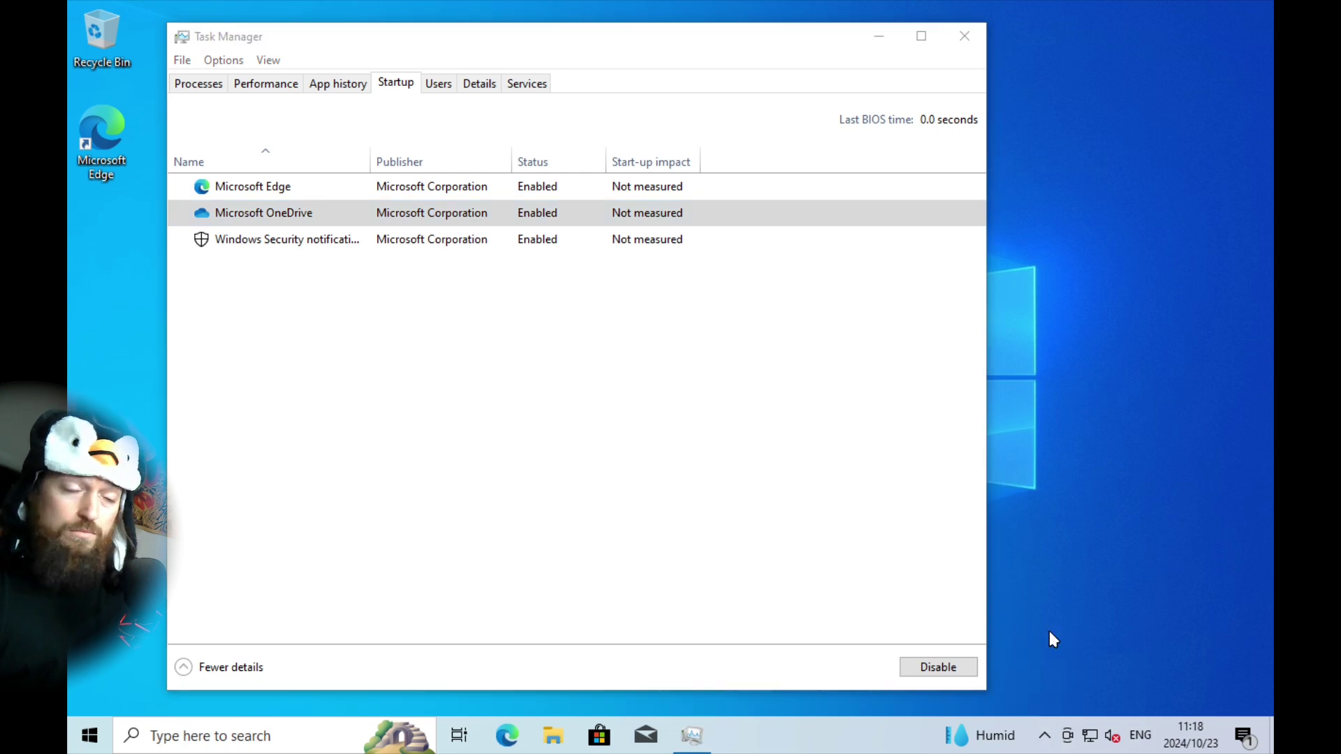
Step: Disable Microsoft OneDrive and Microsoft Edge as startup apps in Task Manager
{"action": "right_click", "coordinate": [281, 222]}
{"action": "left_click", "coordinate": [324, 228]}
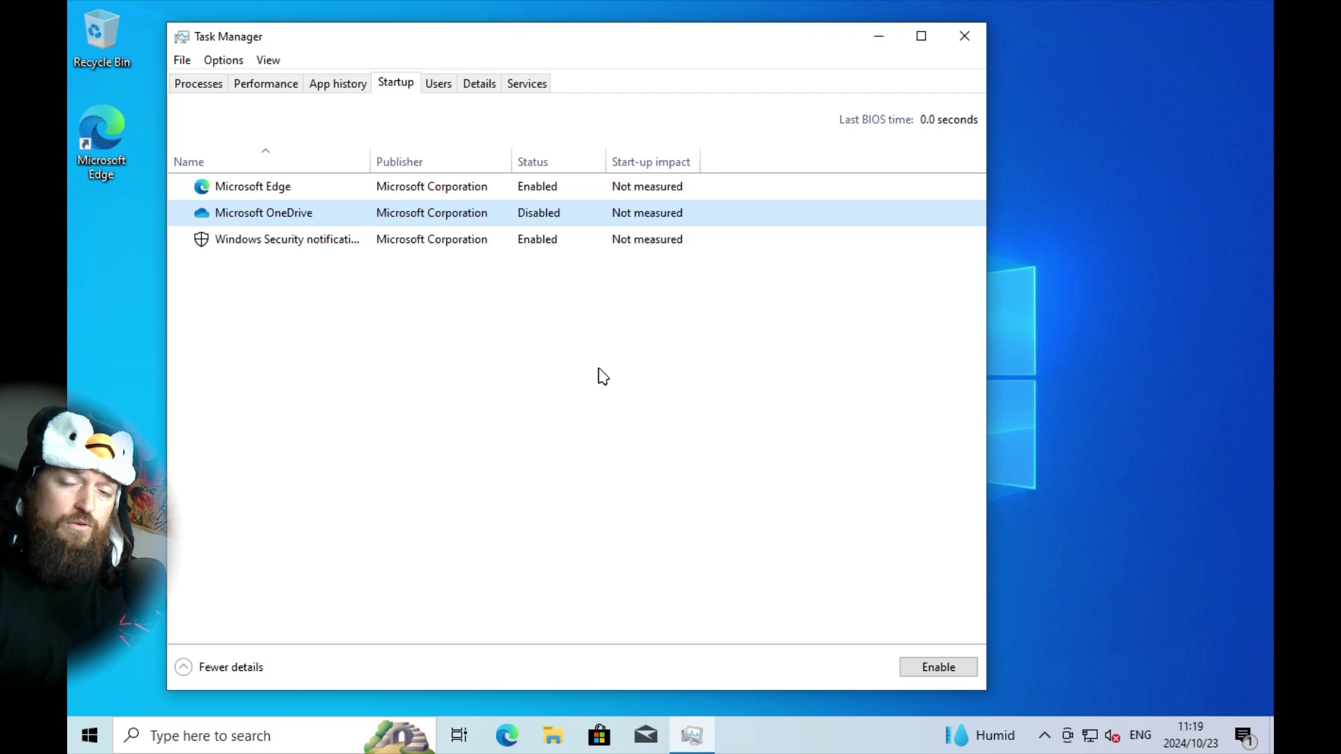
{"action": "left_click", "coordinate": [264, 189]}
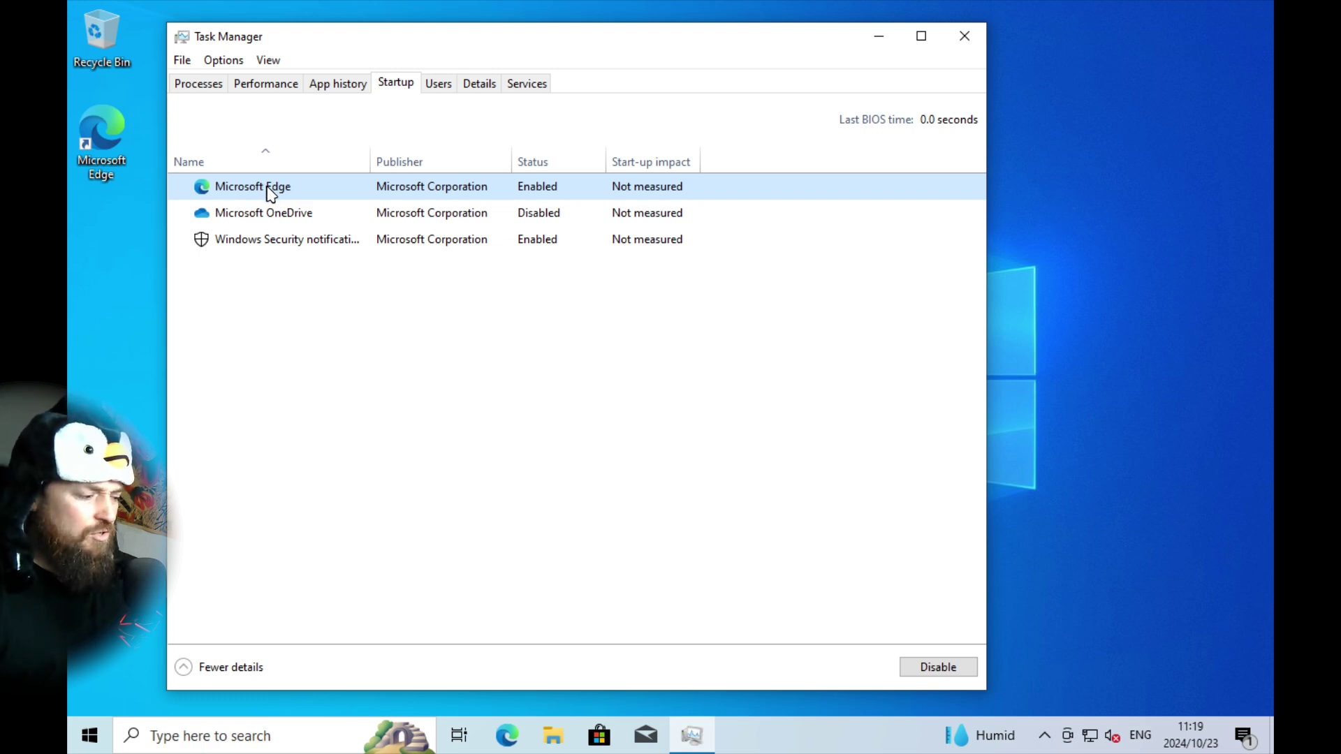
{"action": "right_click", "coordinate": [267, 187]}
{"action": "left_click", "coordinate": [304, 200]}
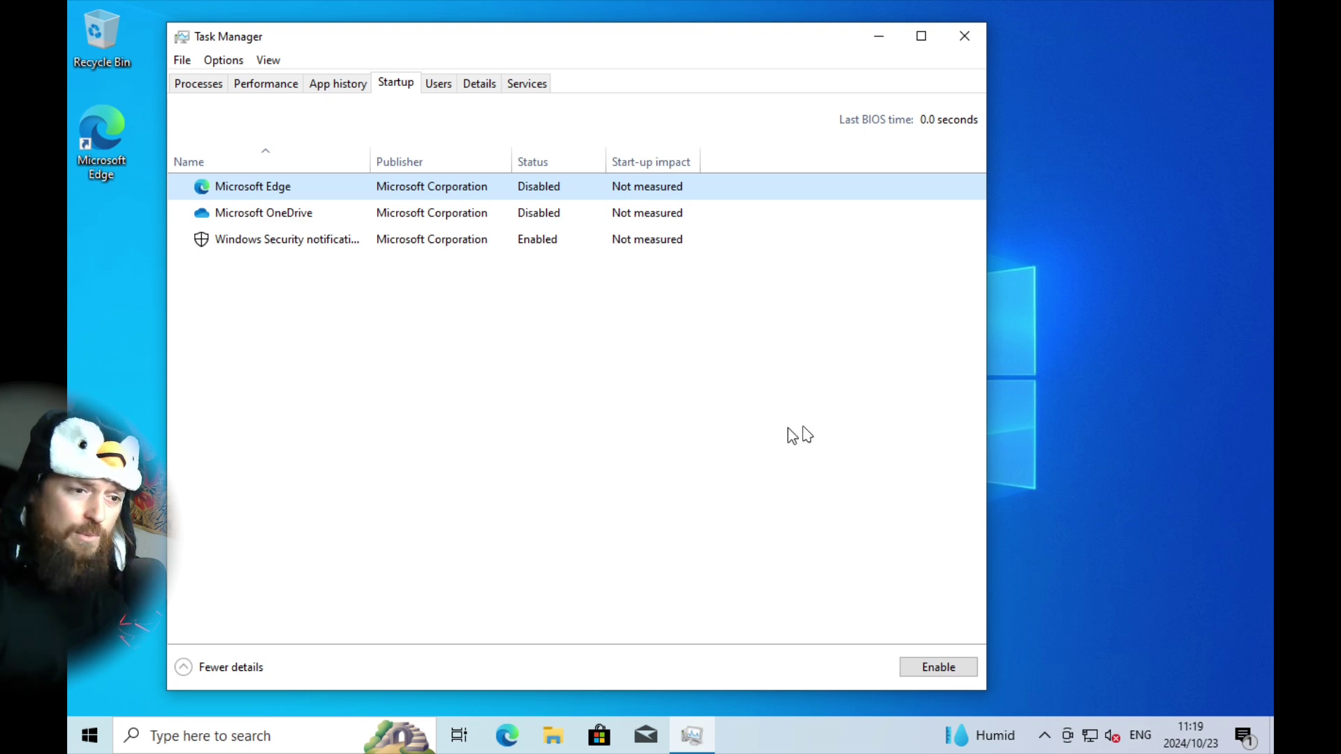
Step: View the taskbar's news and weather feed, dismiss it and close Task Manager
{"action": "left_click", "coordinate": [991, 739]}
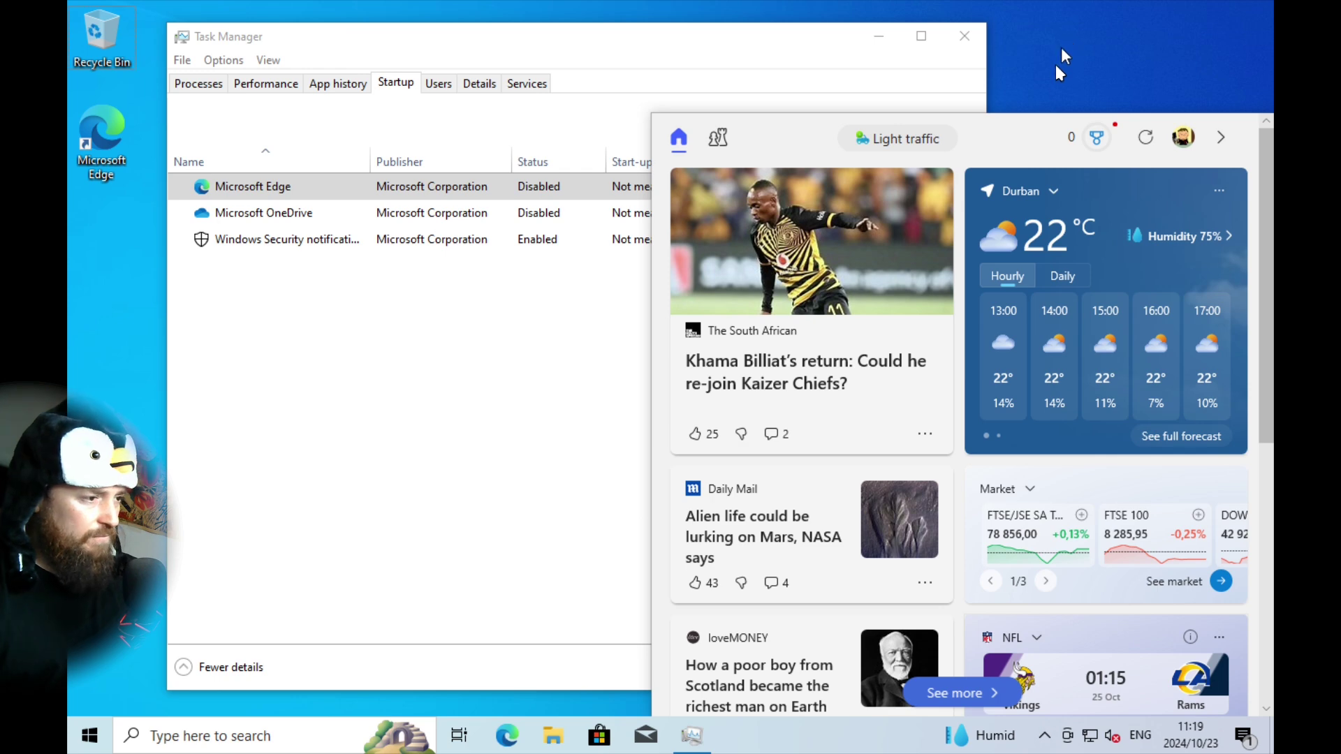
{"action": "left_click", "coordinate": [995, 735]}
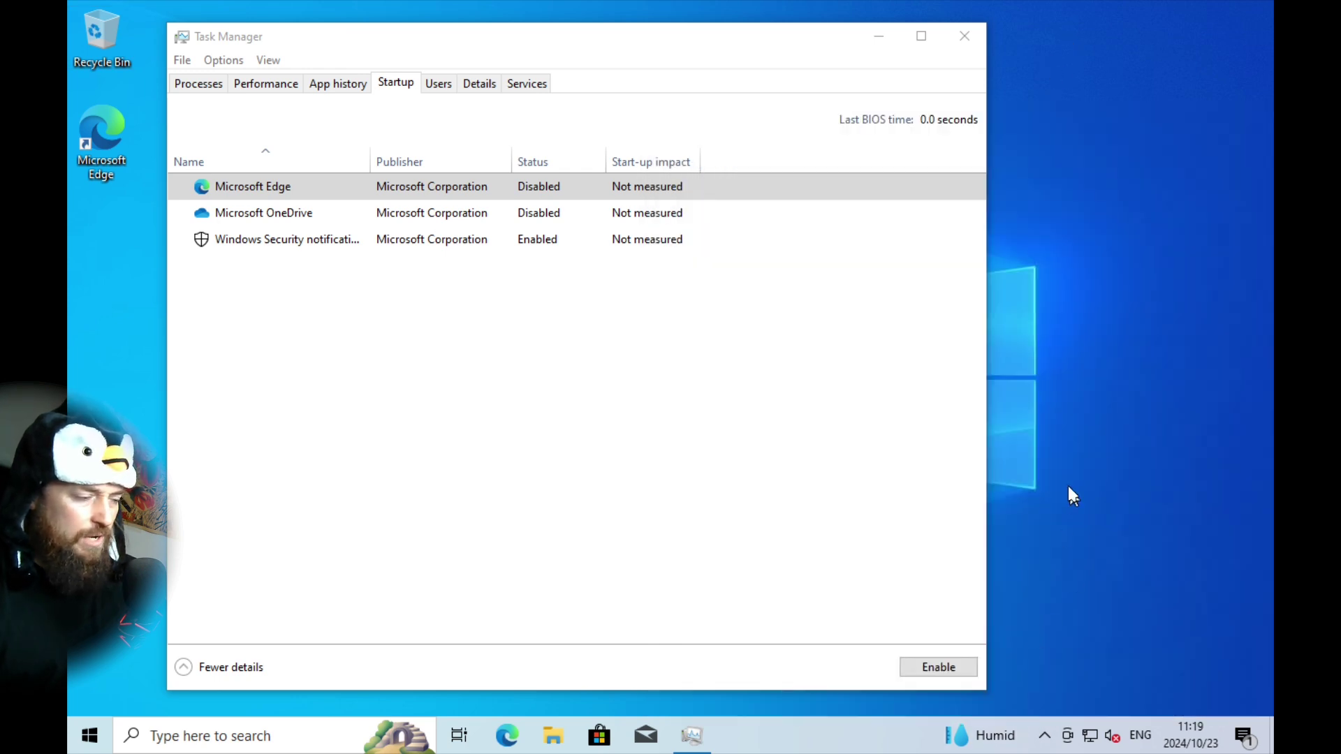
{"action": "mouse_move", "coordinate": [985, 750]}
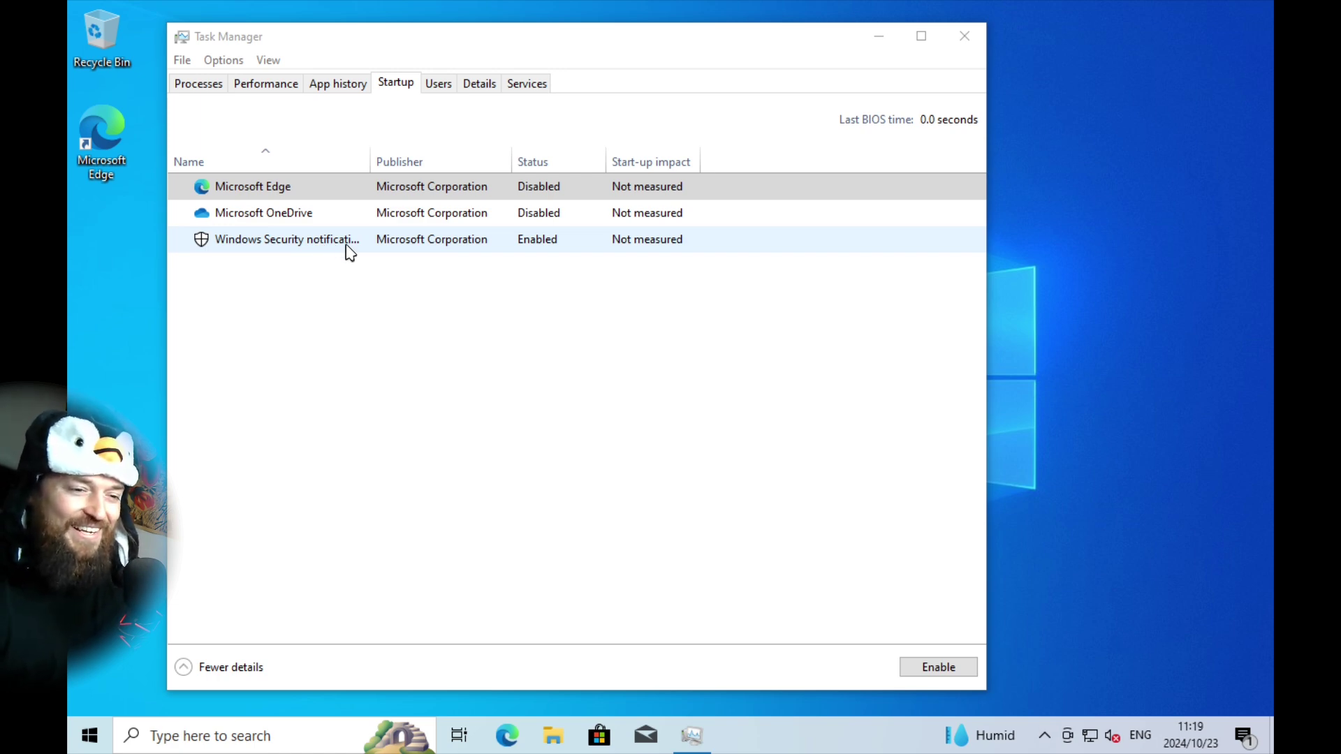
{"action": "left_click", "coordinate": [363, 286]}
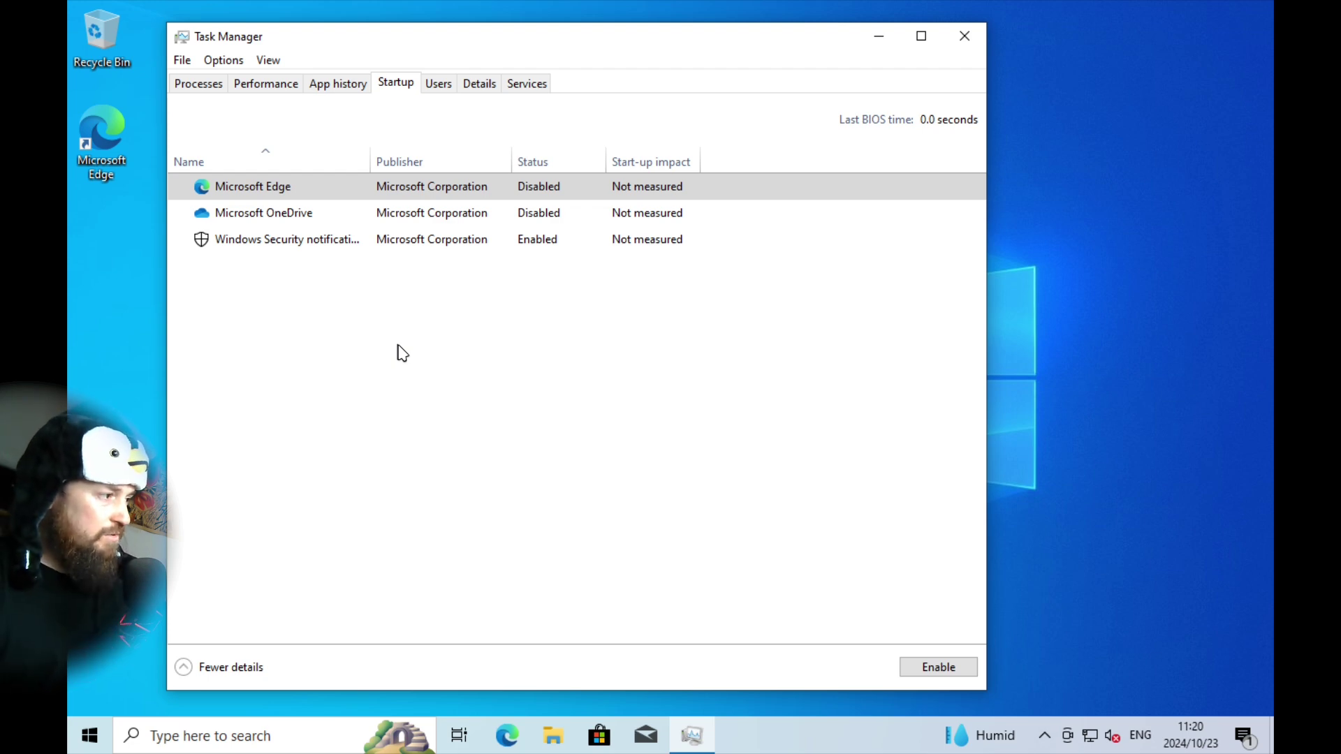
{"action": "left_click", "coordinate": [964, 35]}
Step: Search Windows for "defen", open Windows Security to view the Security at a glance overview, and close it
{"action": "key", "text": "super"}
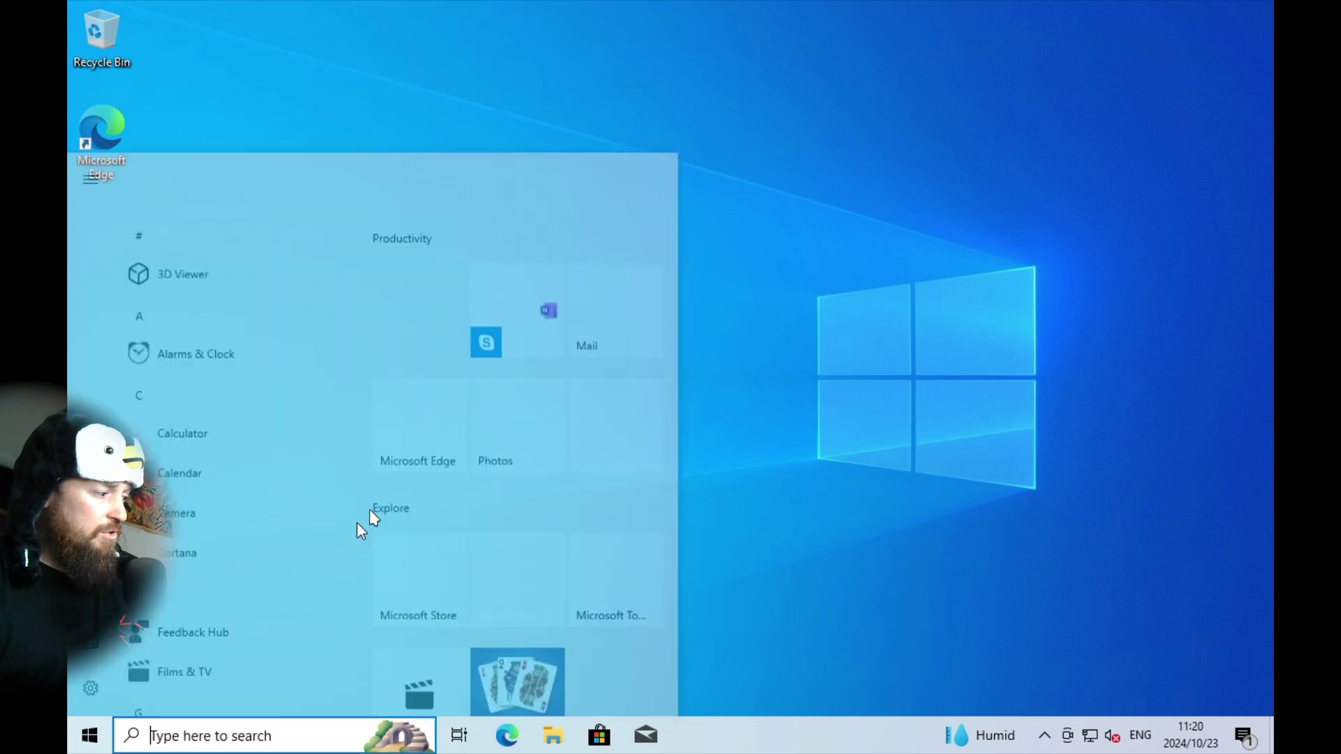
{"action": "type", "text": "defen"}
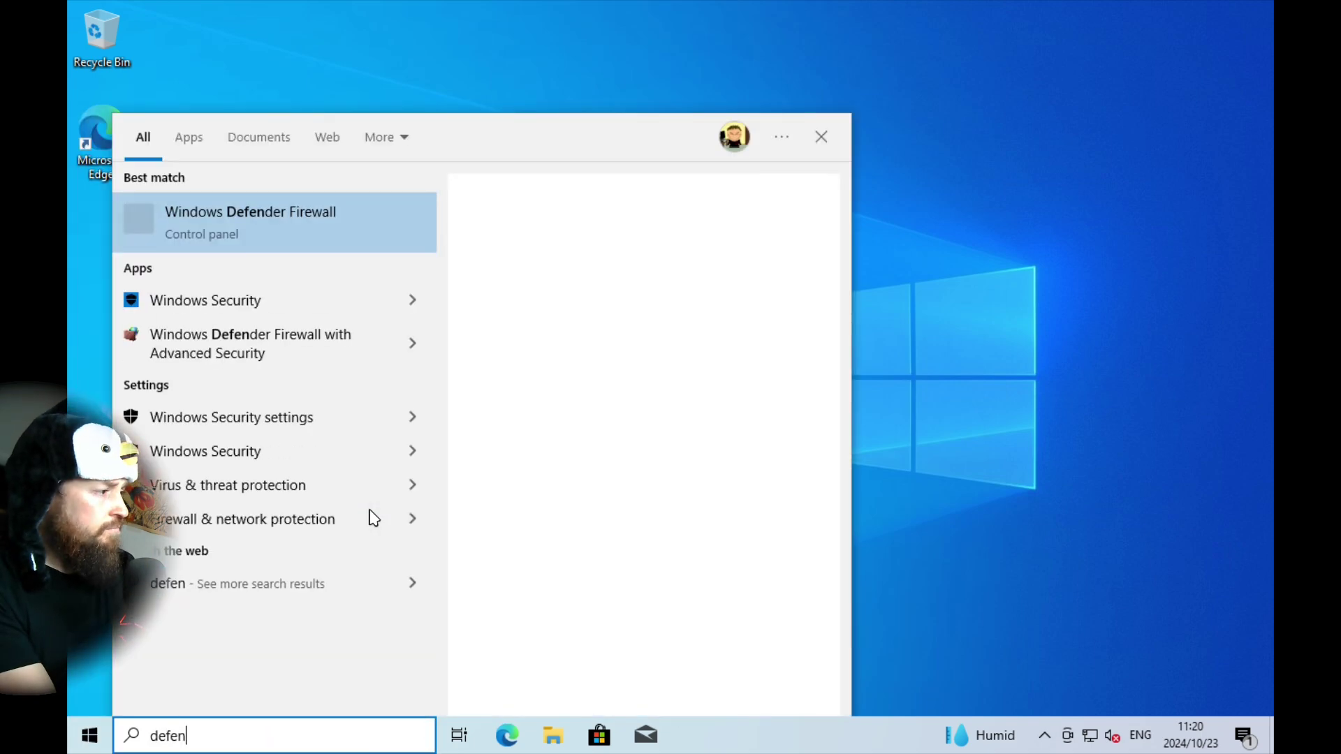
{"action": "left_click", "coordinate": [257, 291]}
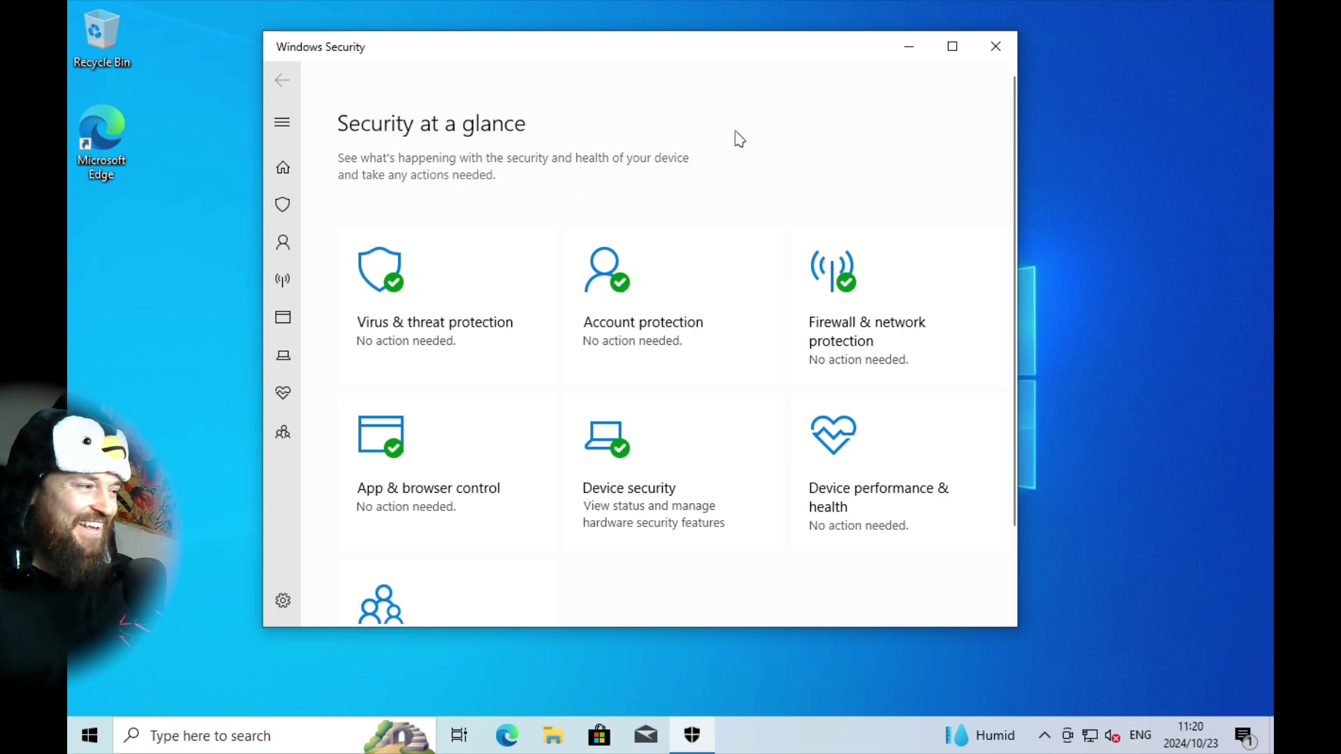
{"action": "mouse_move", "coordinate": [745, 51]}
{"action": "left_mouse_down"}
{"action": "mouse_move", "coordinate": [814, 66]}
{"action": "mouse_move", "coordinate": [721, 62]}
{"action": "left_mouse_up"}
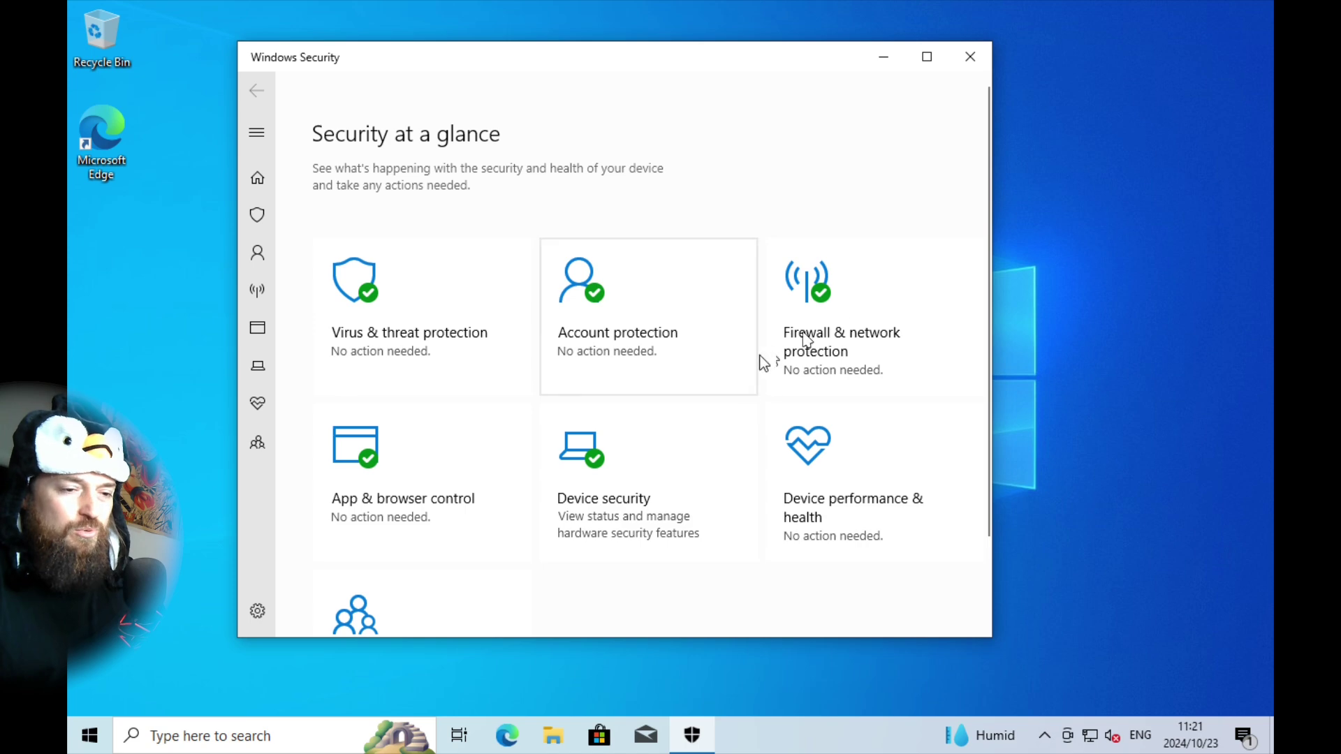
{"action": "left_click", "coordinate": [970, 57]}
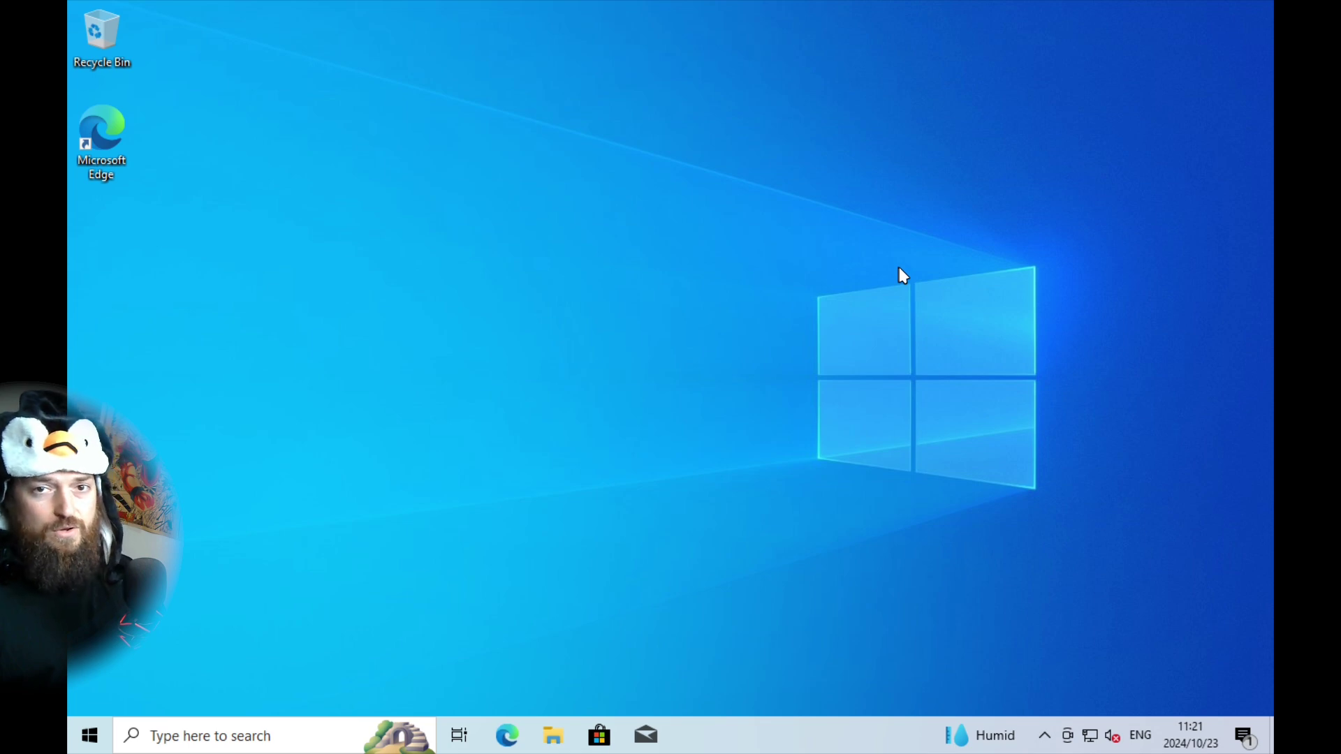
Step: Search the web for "why is my pc slow" in Microsoft Edge and dismiss the page-restore and Rewards pop-ups
{"action": "left_click", "coordinate": [508, 735]}
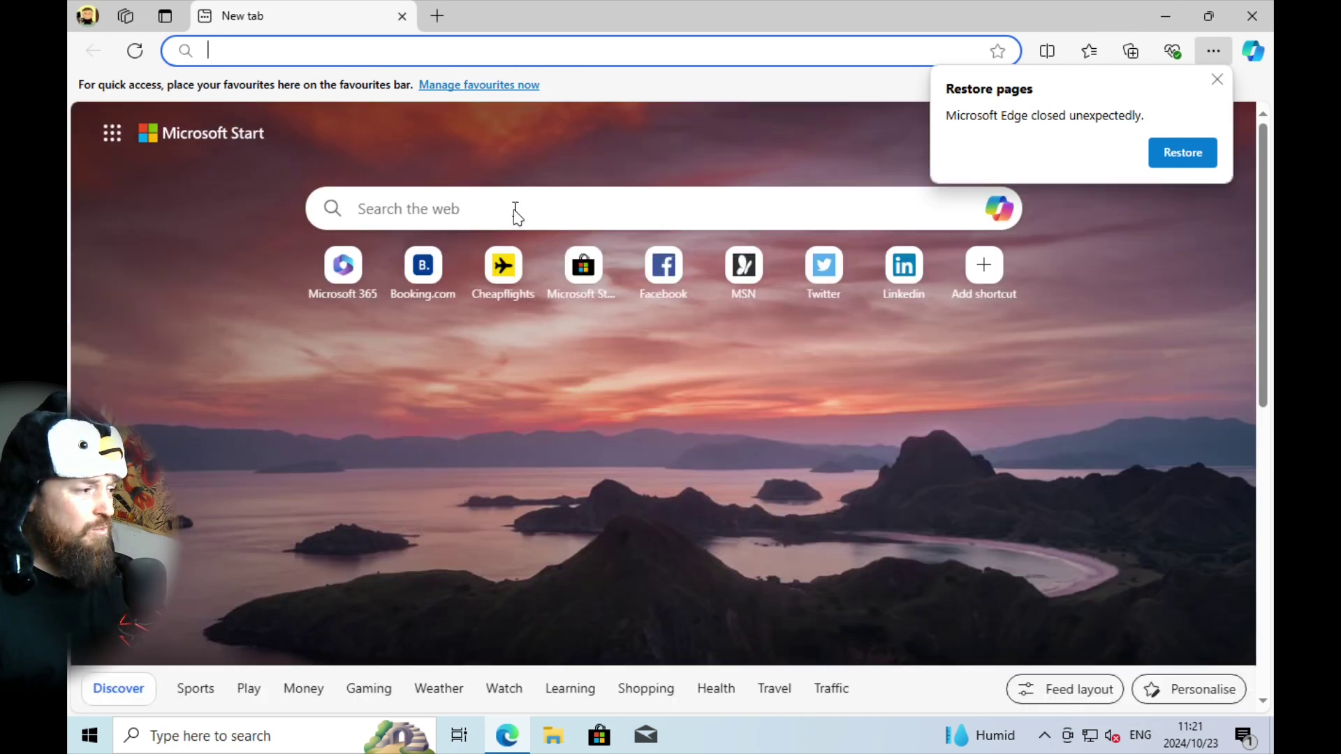
{"action": "left_click", "coordinate": [515, 209]}
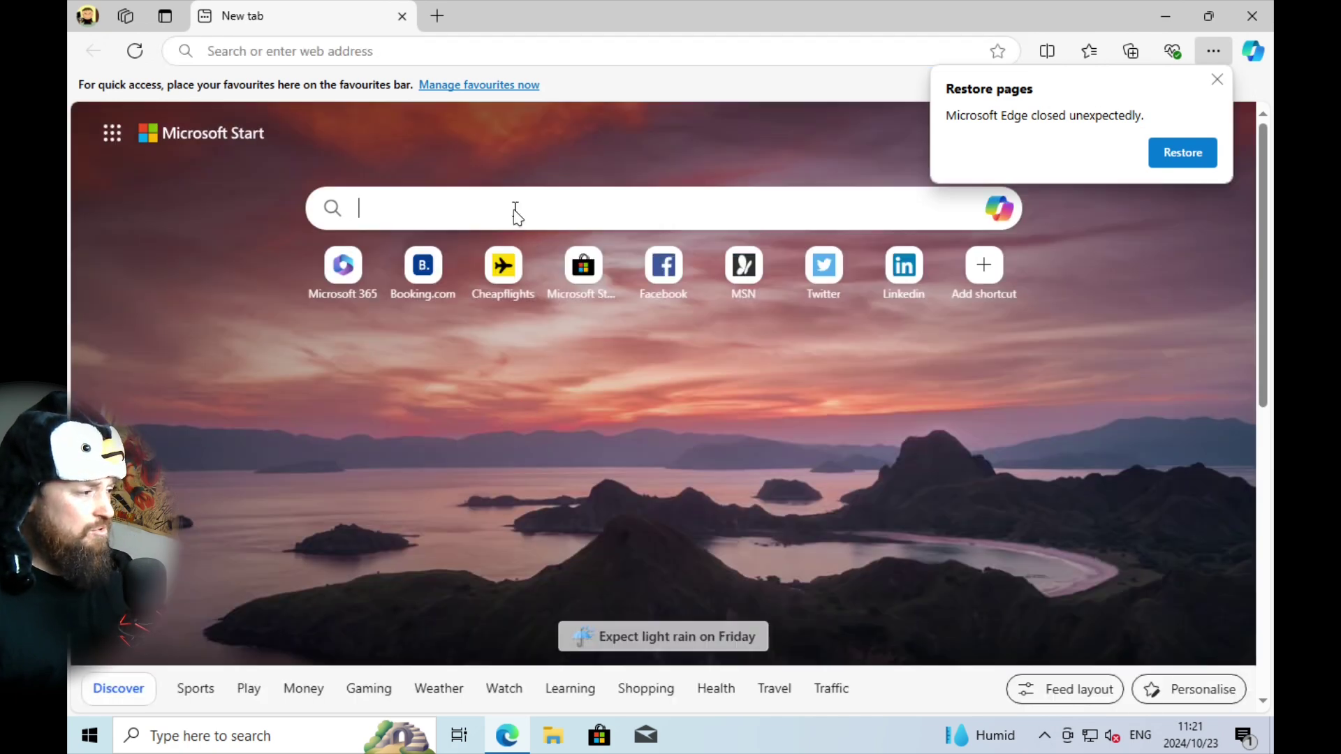
{"action": "type", "text": "w"}
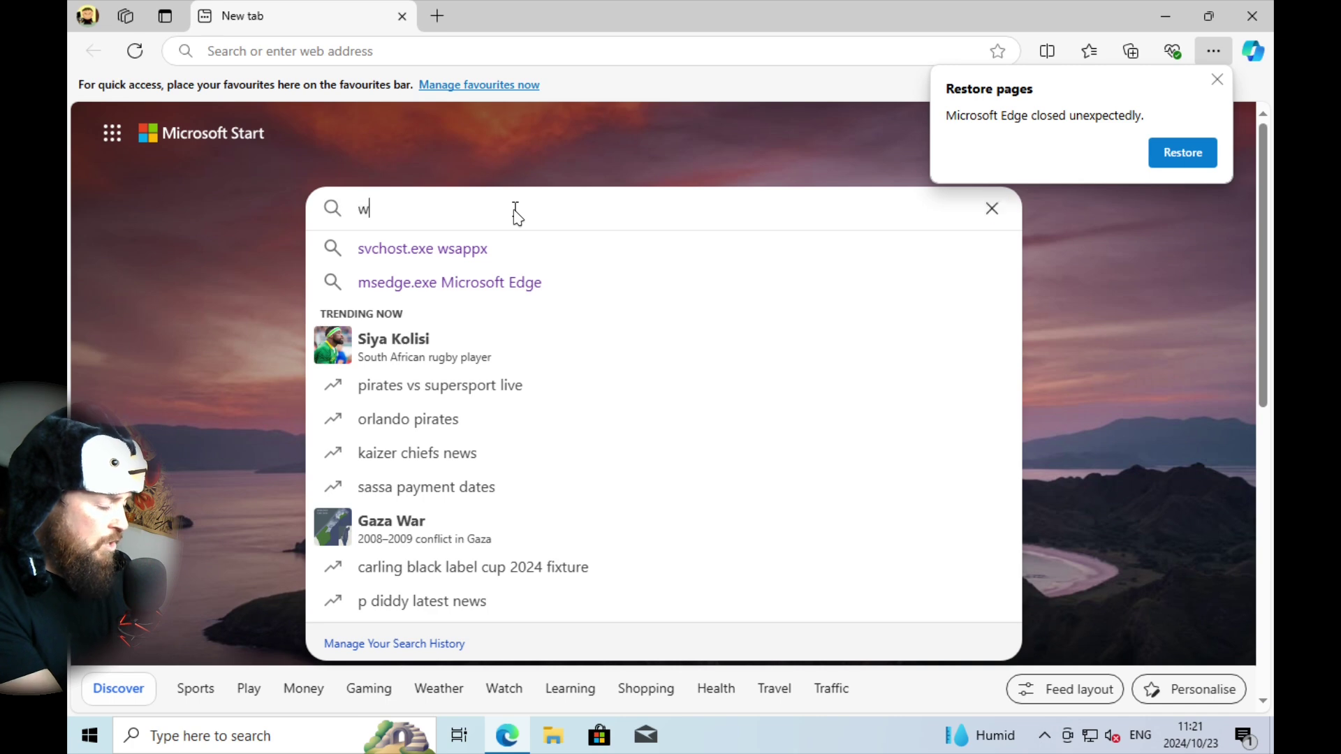
{"action": "type", "text": "hy is my pc slow"}
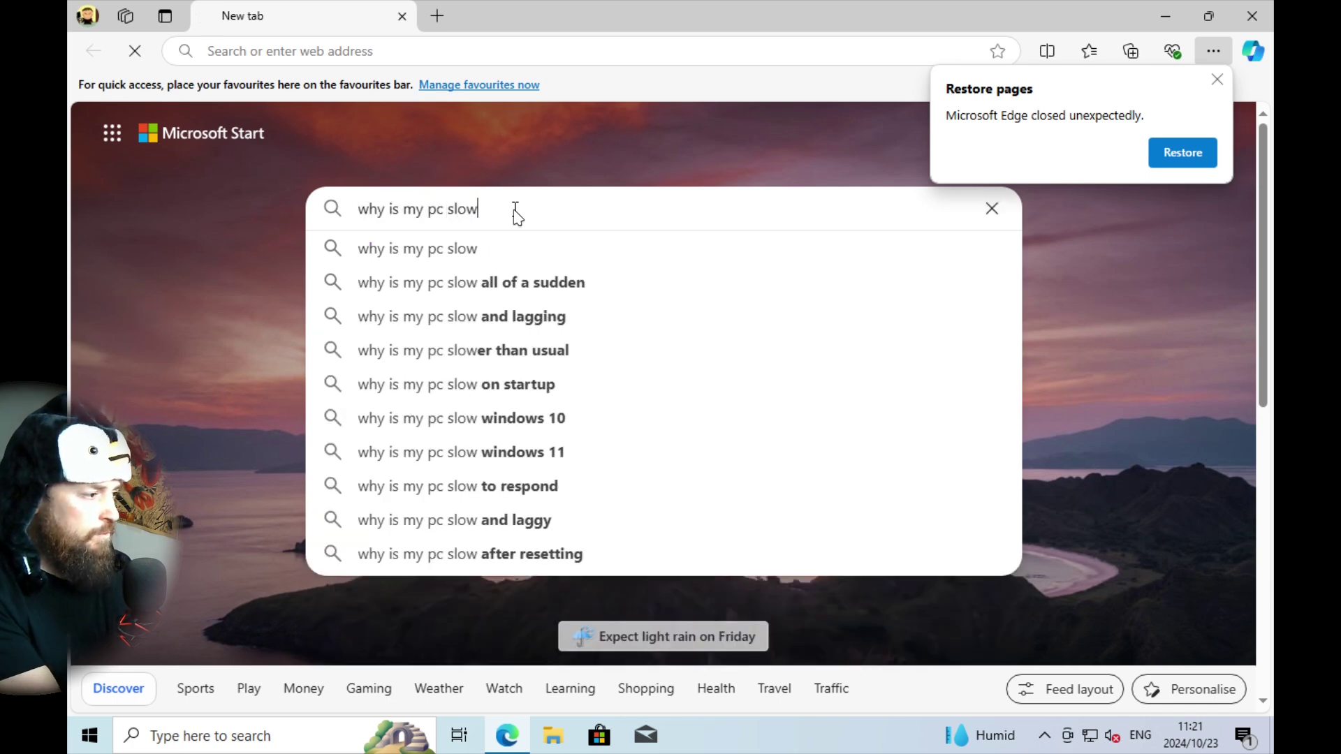
{"action": "key", "text": "Return"}
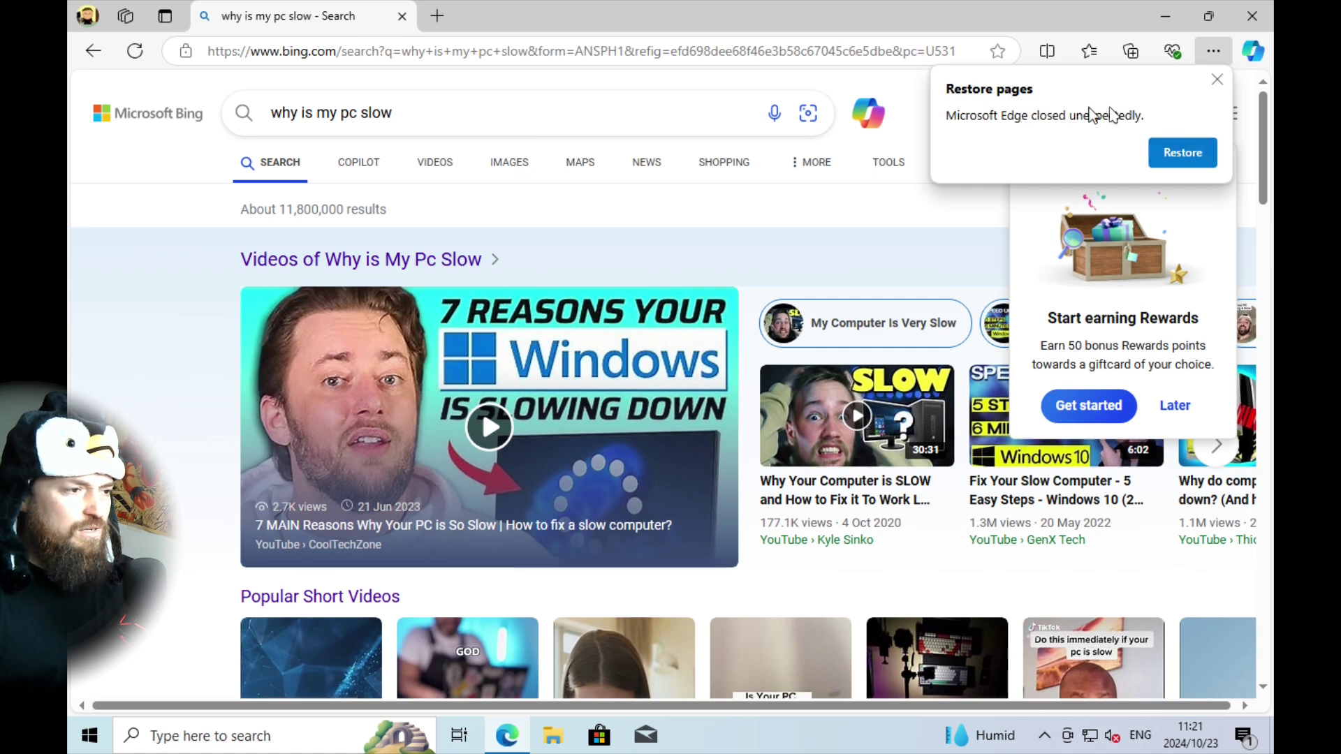
{"action": "left_click", "coordinate": [1218, 80]}
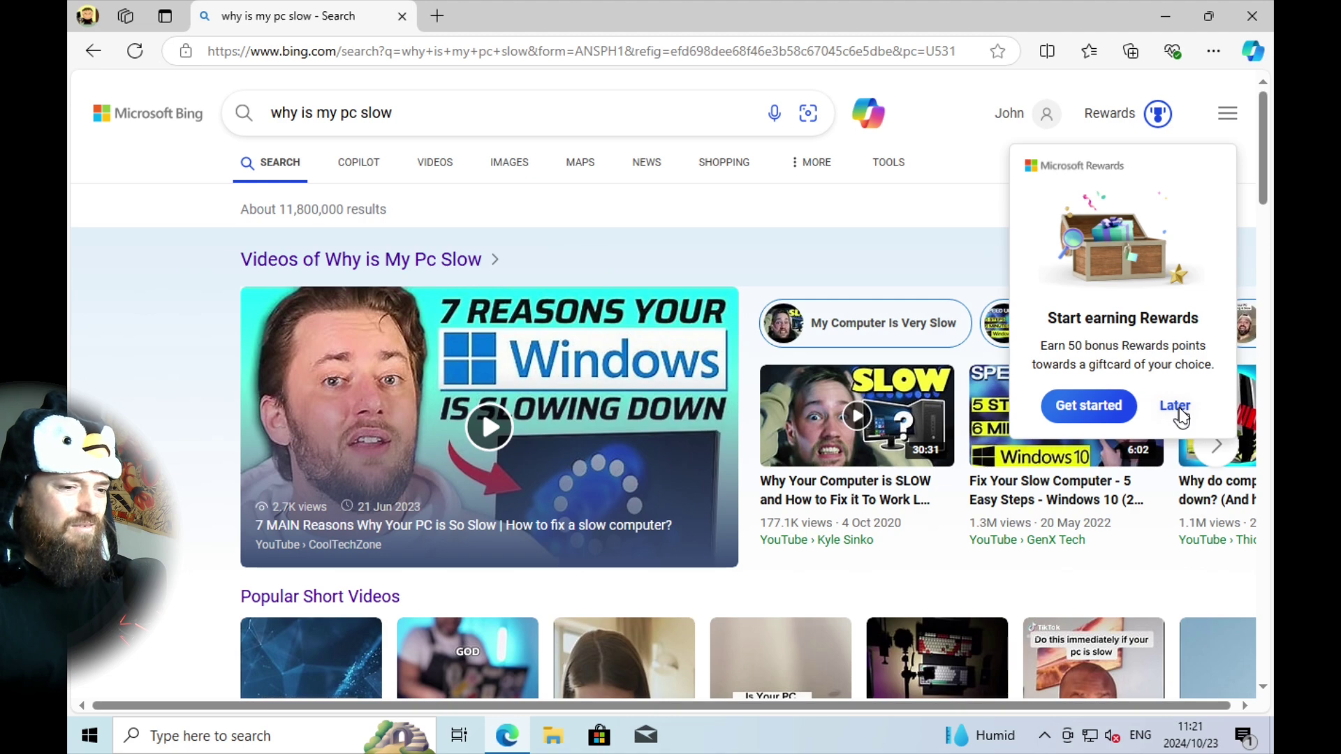
{"action": "left_click", "coordinate": [1175, 407]}
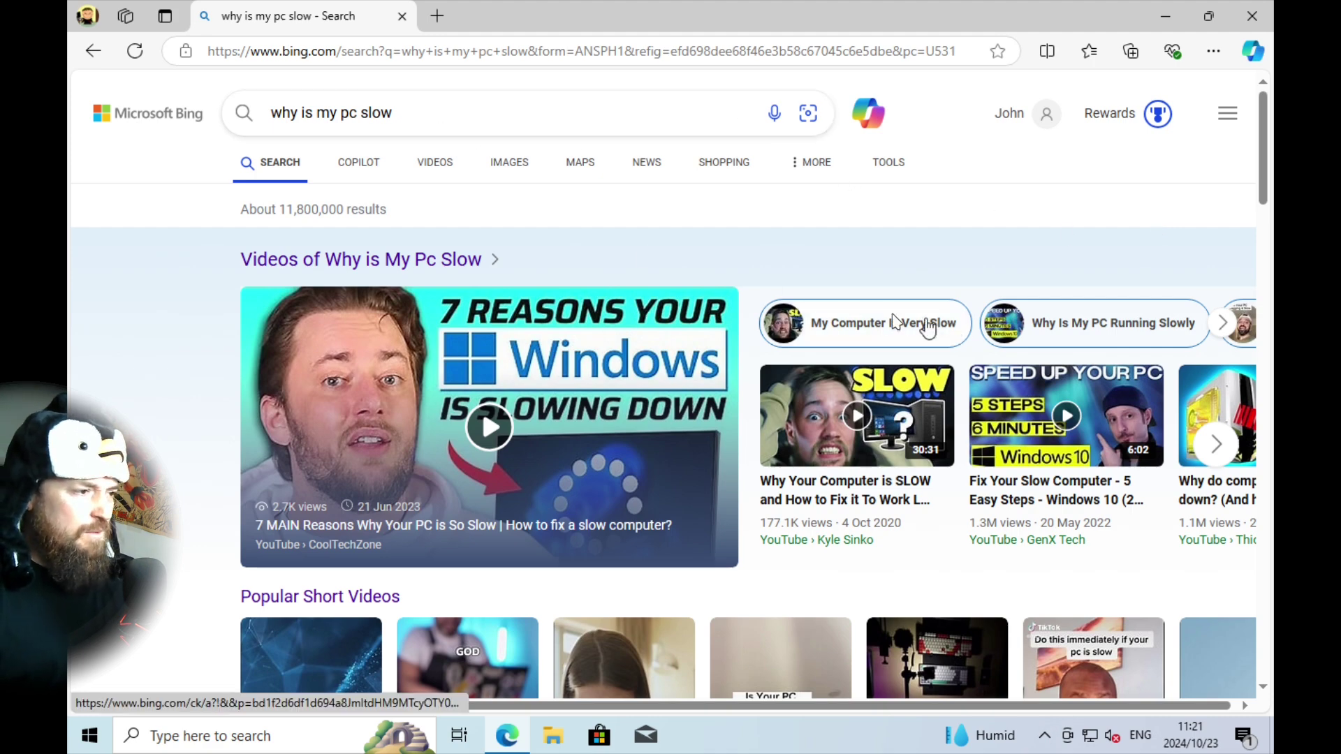
Step: Look through the search results for advertised cleanup tools and the listed reasons and fixes for a slow computer
{"action": "scroll", "coordinate": [934, 318], "scroll_direction": "down", "scroll_amount": 3}
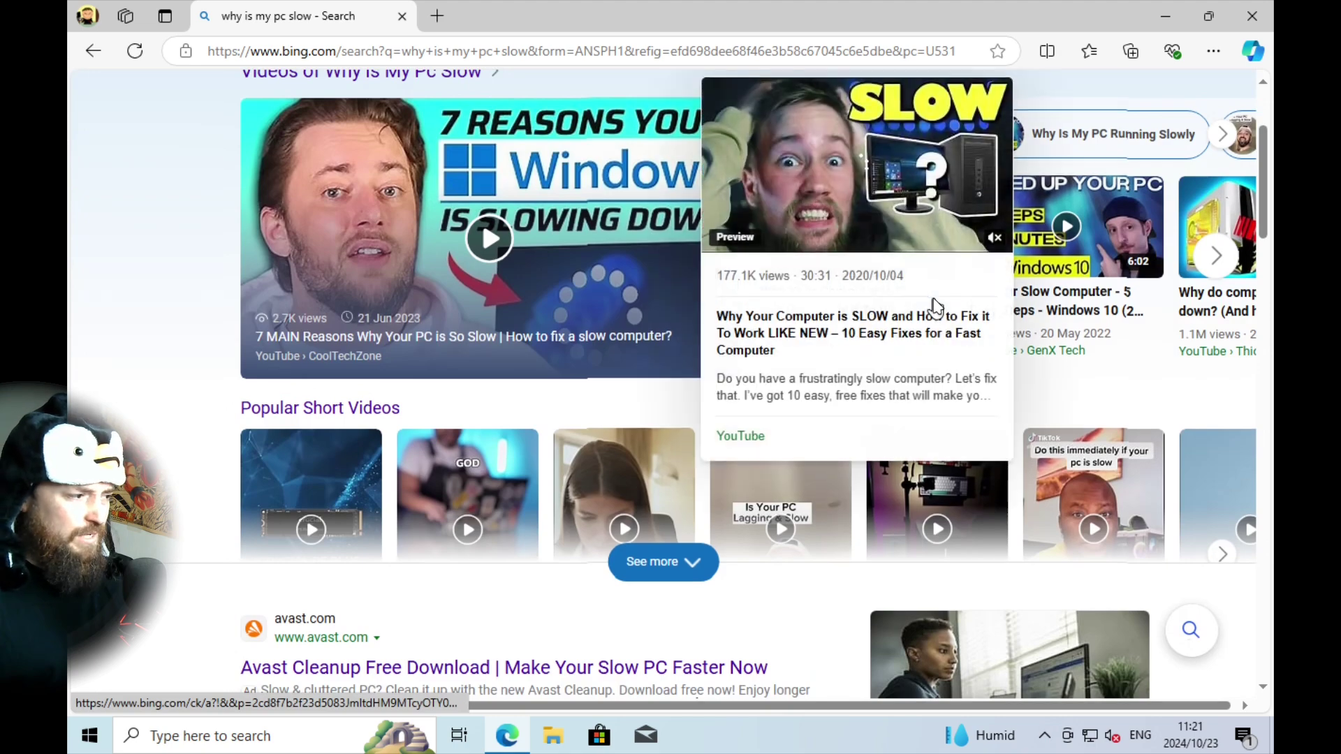
{"action": "scroll", "coordinate": [936, 307], "scroll_direction": "down", "scroll_amount": 3}
{"action": "scroll", "coordinate": [908, 300], "scroll_direction": "down", "scroll_amount": 3}
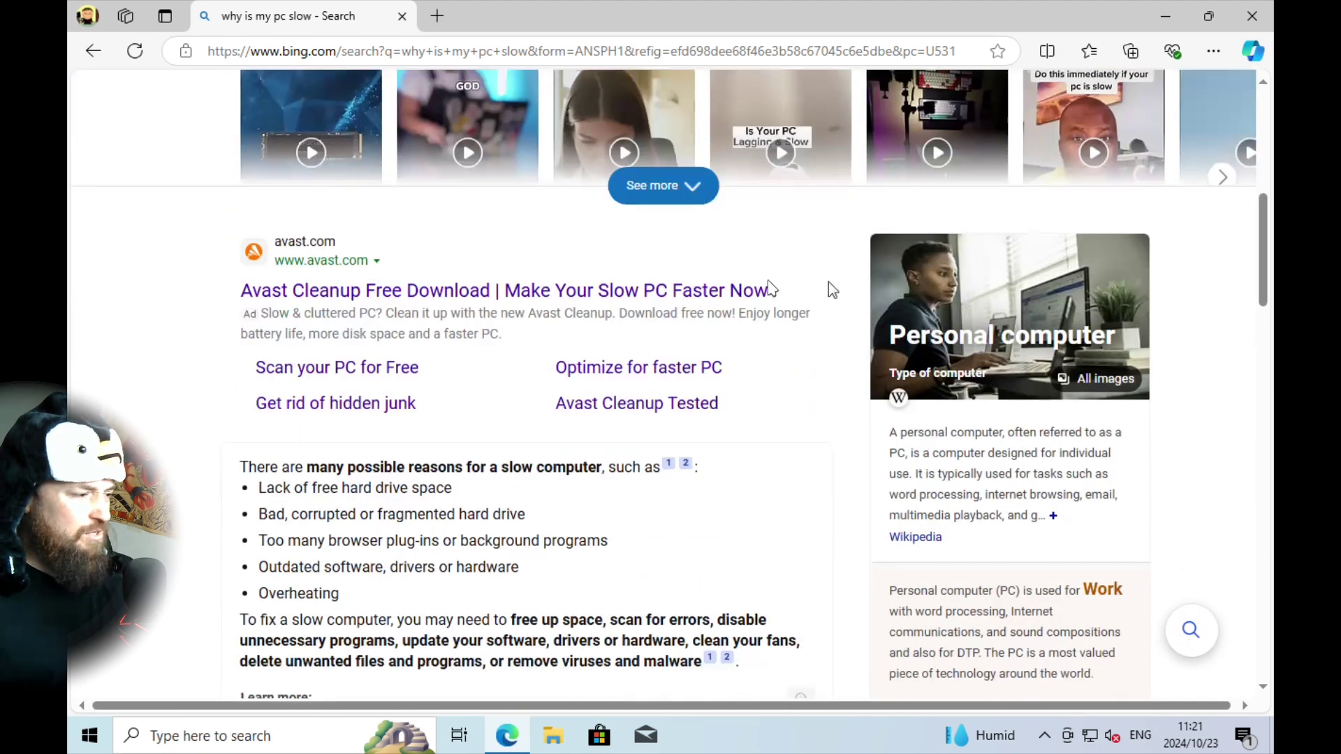
{"action": "scroll", "coordinate": [731, 353], "scroll_direction": "down", "scroll_amount": 1}
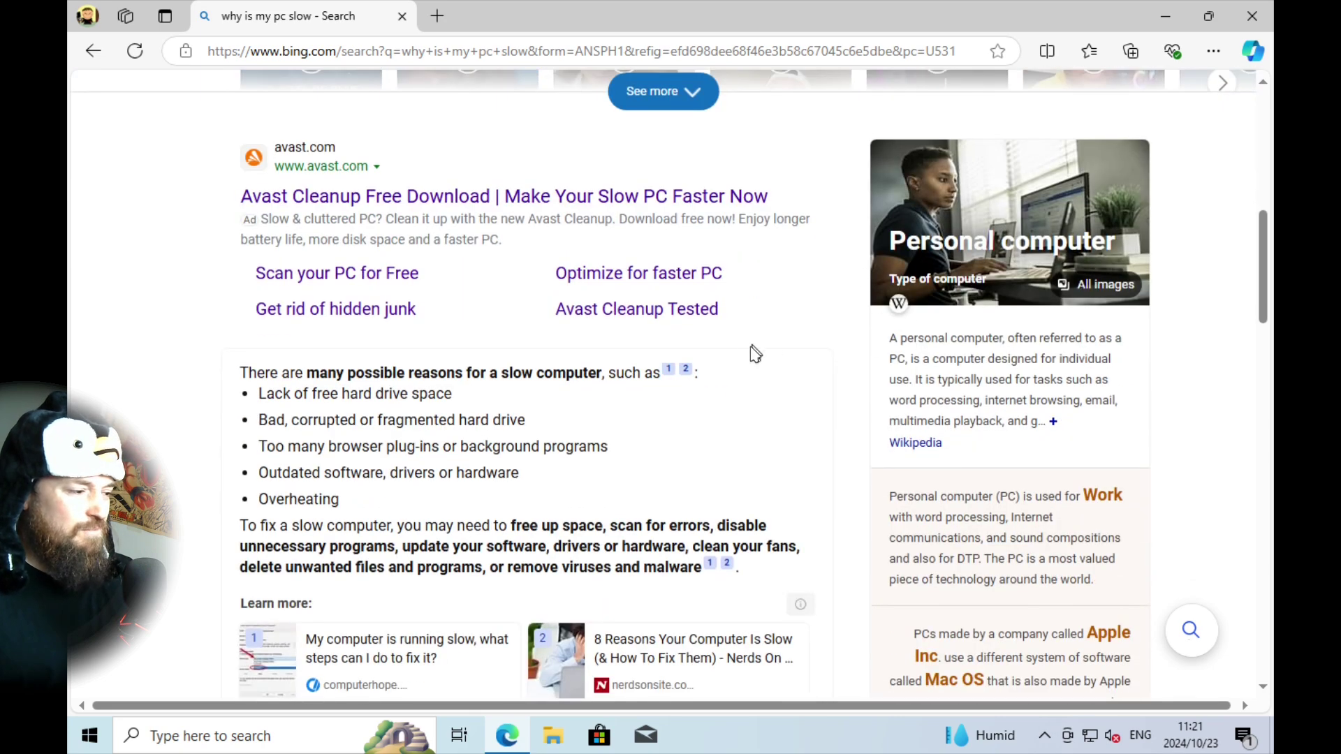
{"action": "scroll", "coordinate": [901, 364], "scroll_direction": "down", "scroll_amount": 1}
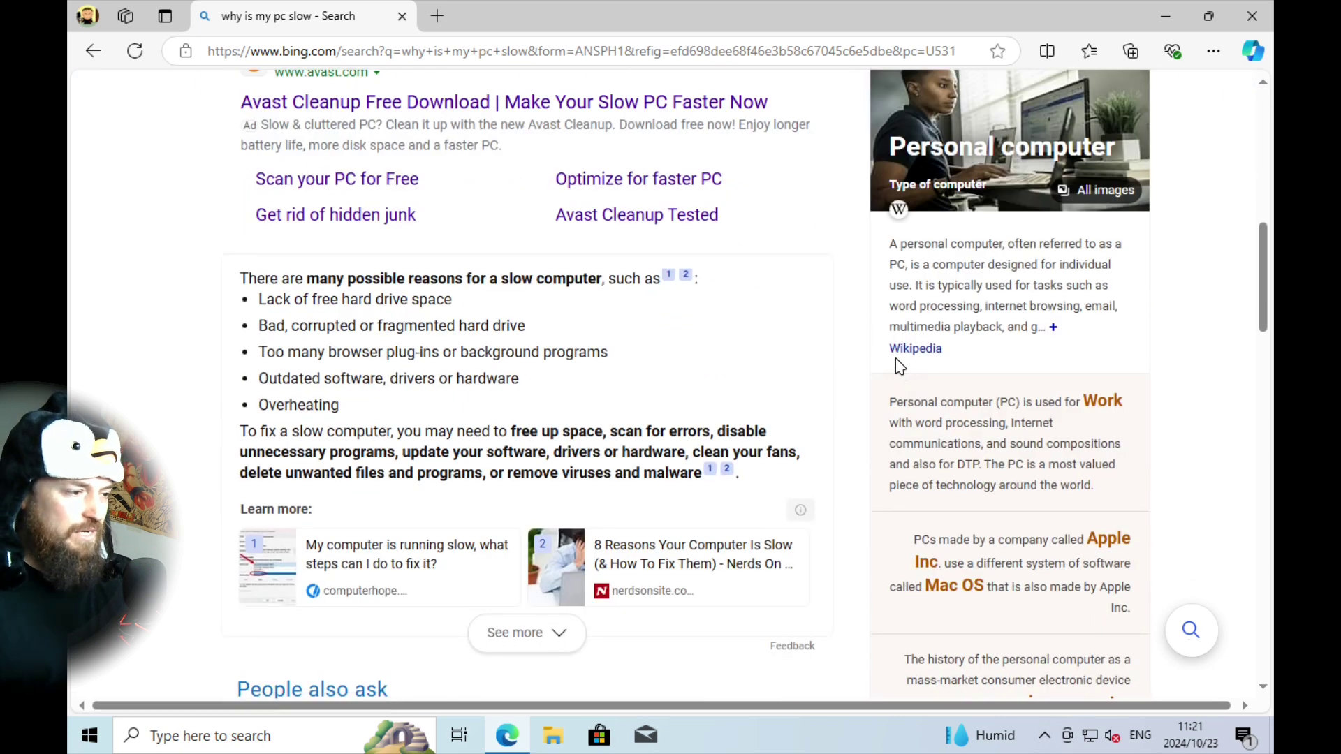
{"action": "scroll", "coordinate": [898, 363], "scroll_direction": "up", "scroll_amount": 1}
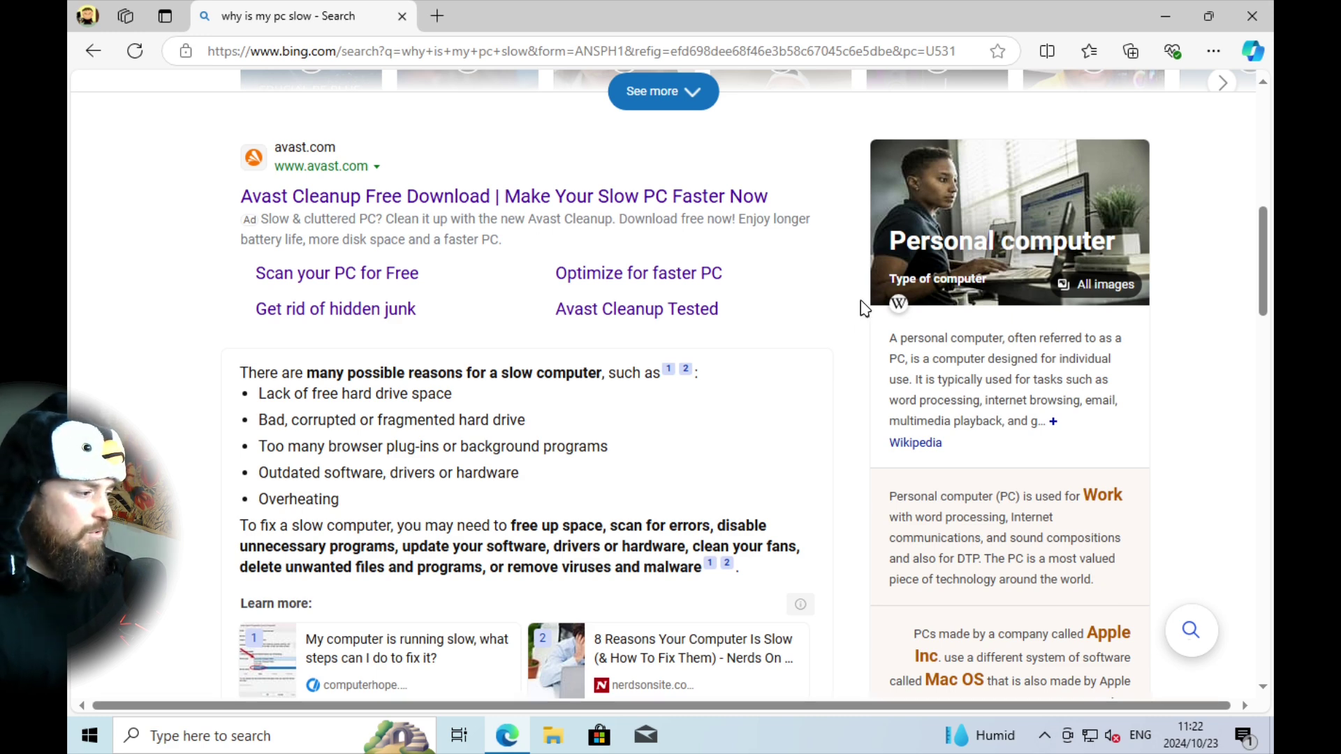
{"action": "scroll", "coordinate": [864, 308], "scroll_direction": "down", "scroll_amount": 1}
{"action": "scroll", "coordinate": [864, 308], "scroll_direction": "down", "scroll_amount": 5}
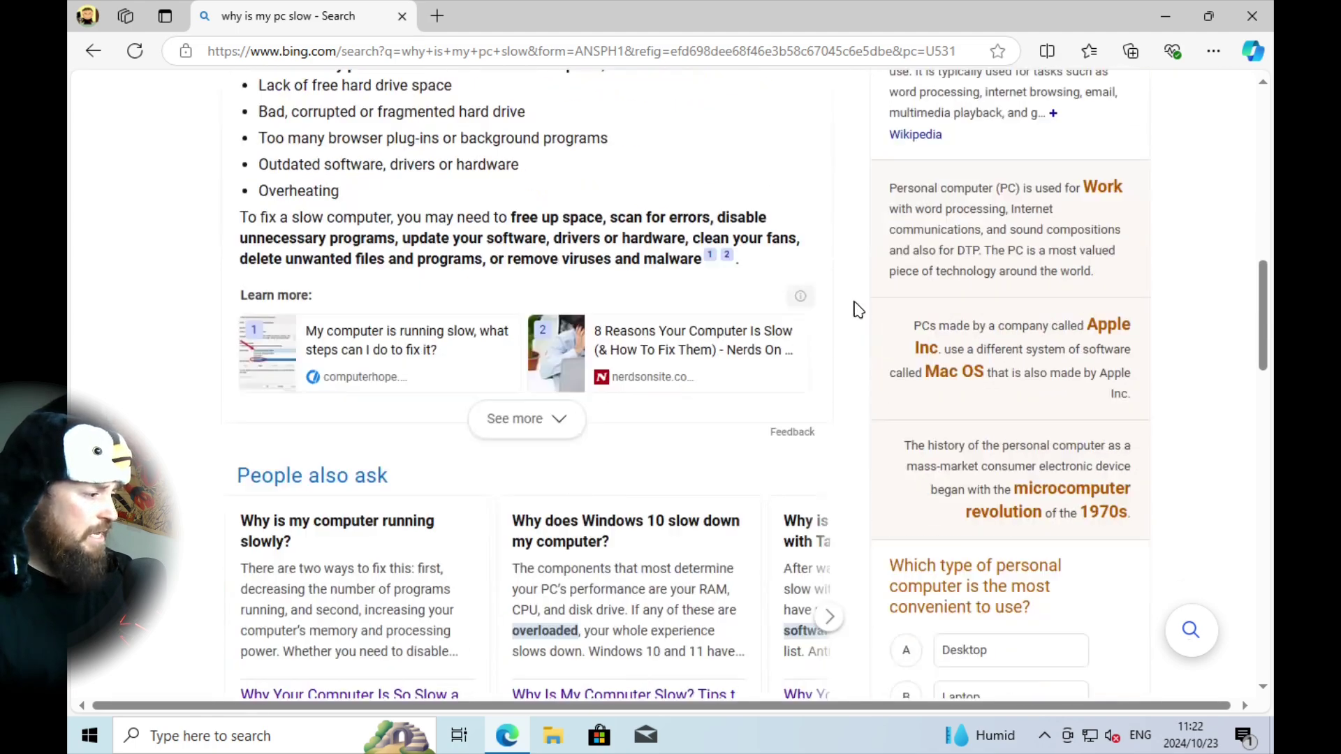
Step: Look through the remaining search results on slow PCs, including the support articles and advertised cleanup tools, and close the browser
{"action": "scroll", "coordinate": [858, 310], "scroll_direction": "down", "scroll_amount": 7}
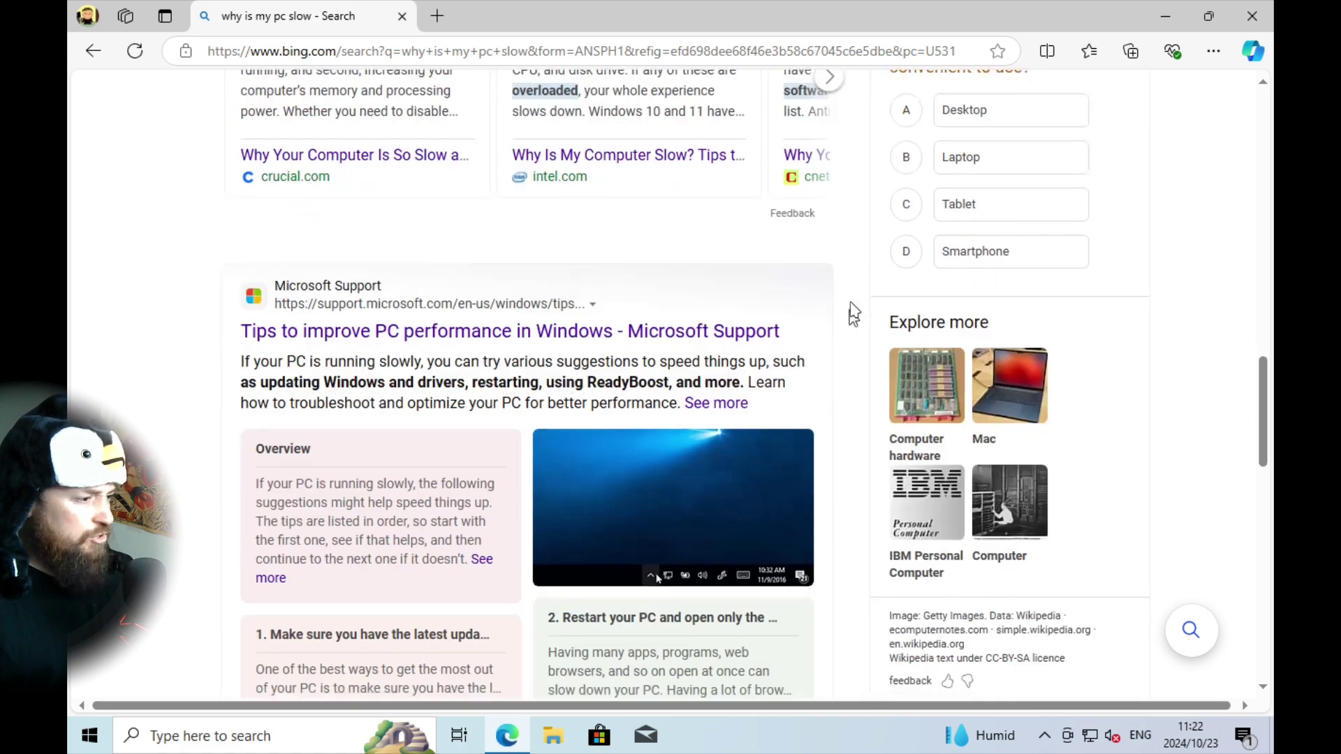
{"action": "scroll", "coordinate": [839, 316], "scroll_direction": "down", "scroll_amount": 4}
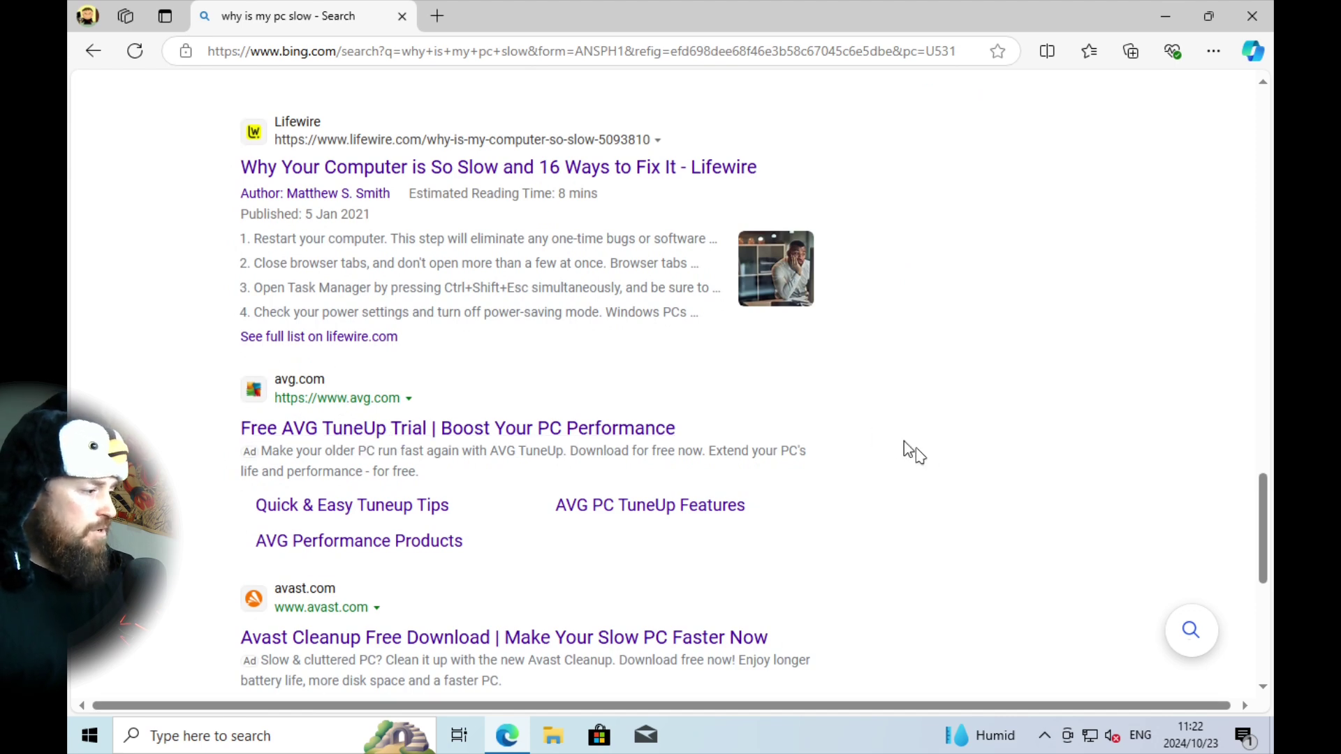
{"action": "scroll", "coordinate": [927, 457], "scroll_direction": "down", "scroll_amount": 3}
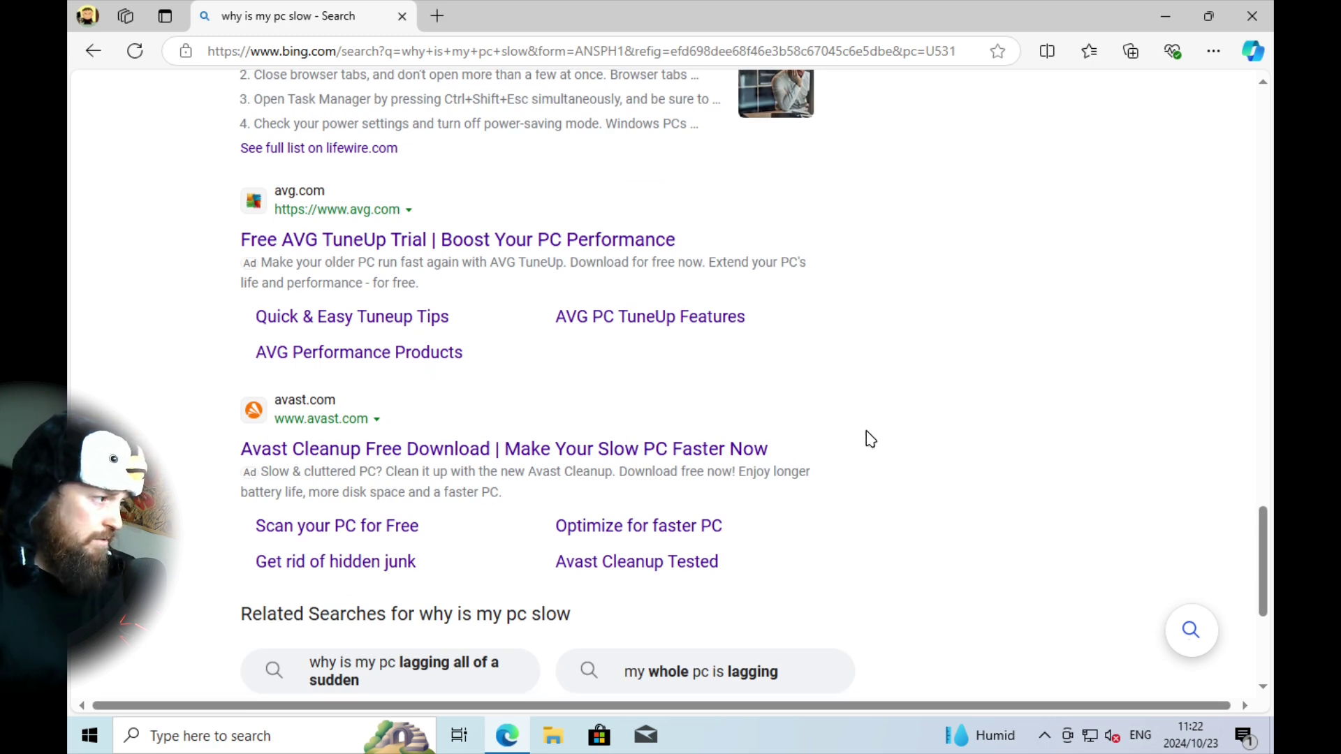
{"action": "scroll", "coordinate": [841, 365], "scroll_direction": "up", "scroll_amount": 12}
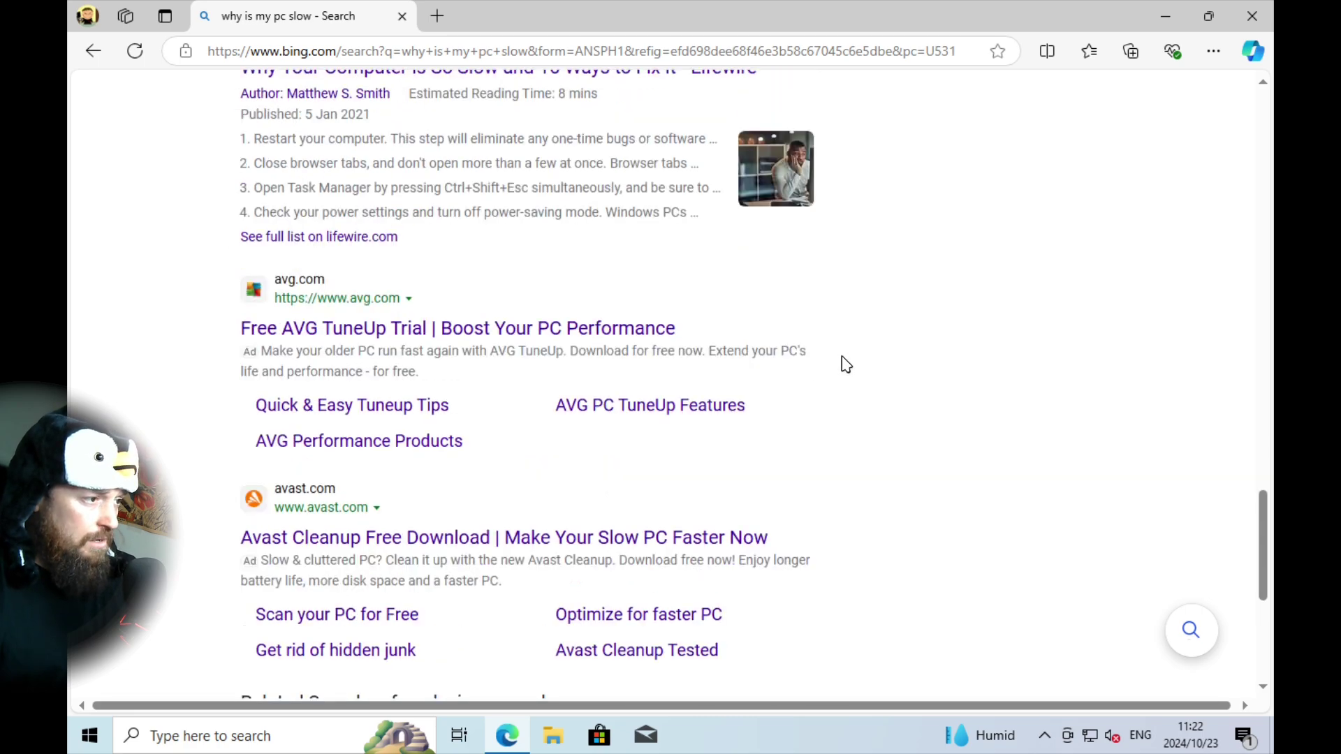
{"action": "scroll", "coordinate": [846, 363], "scroll_direction": "up", "scroll_amount": 15}
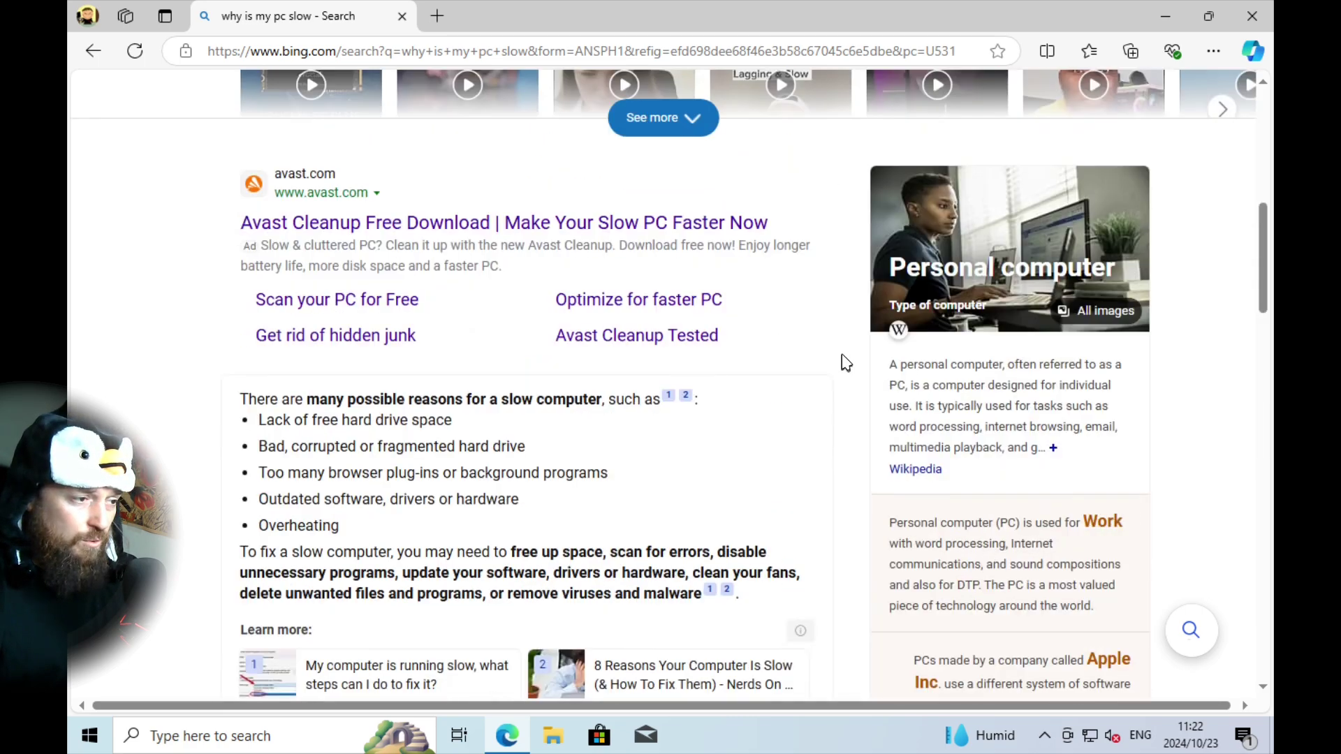
{"action": "scroll", "coordinate": [845, 364], "scroll_direction": "up", "scroll_amount": 3}
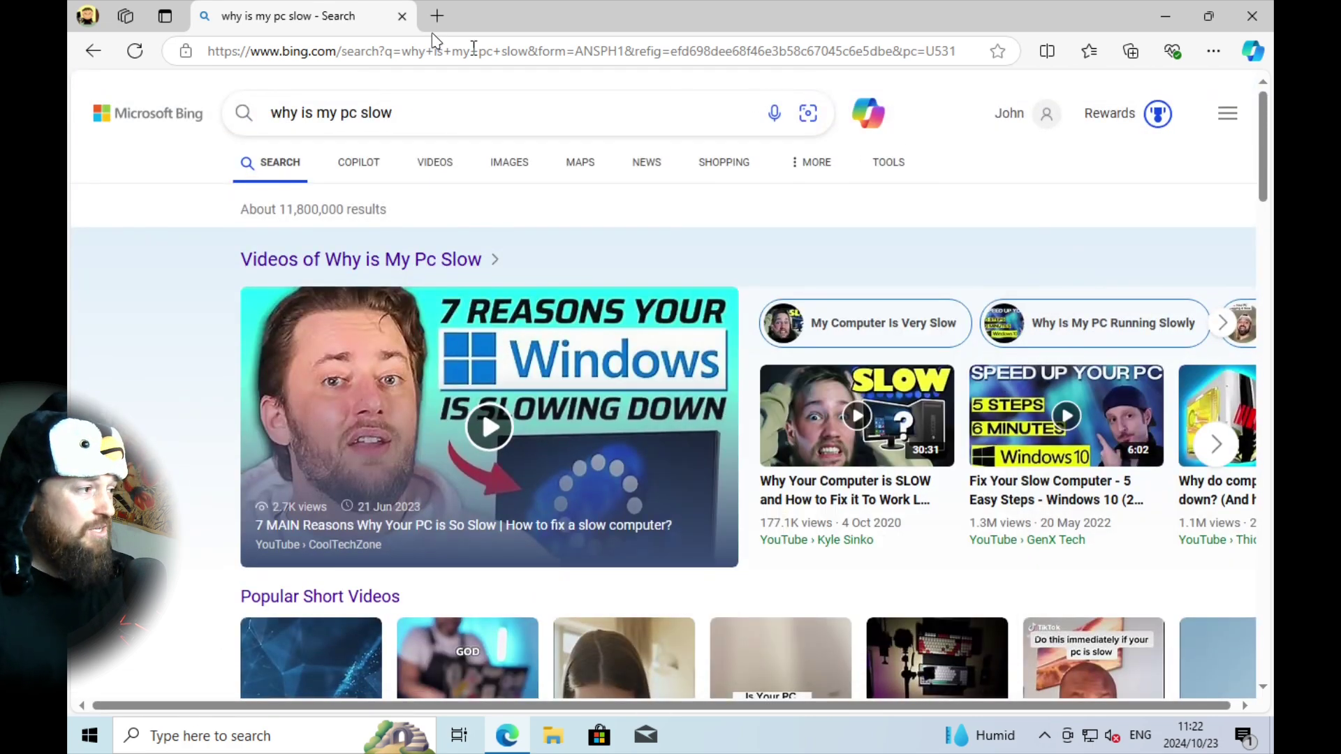
{"action": "left_click", "coordinate": [401, 16]}
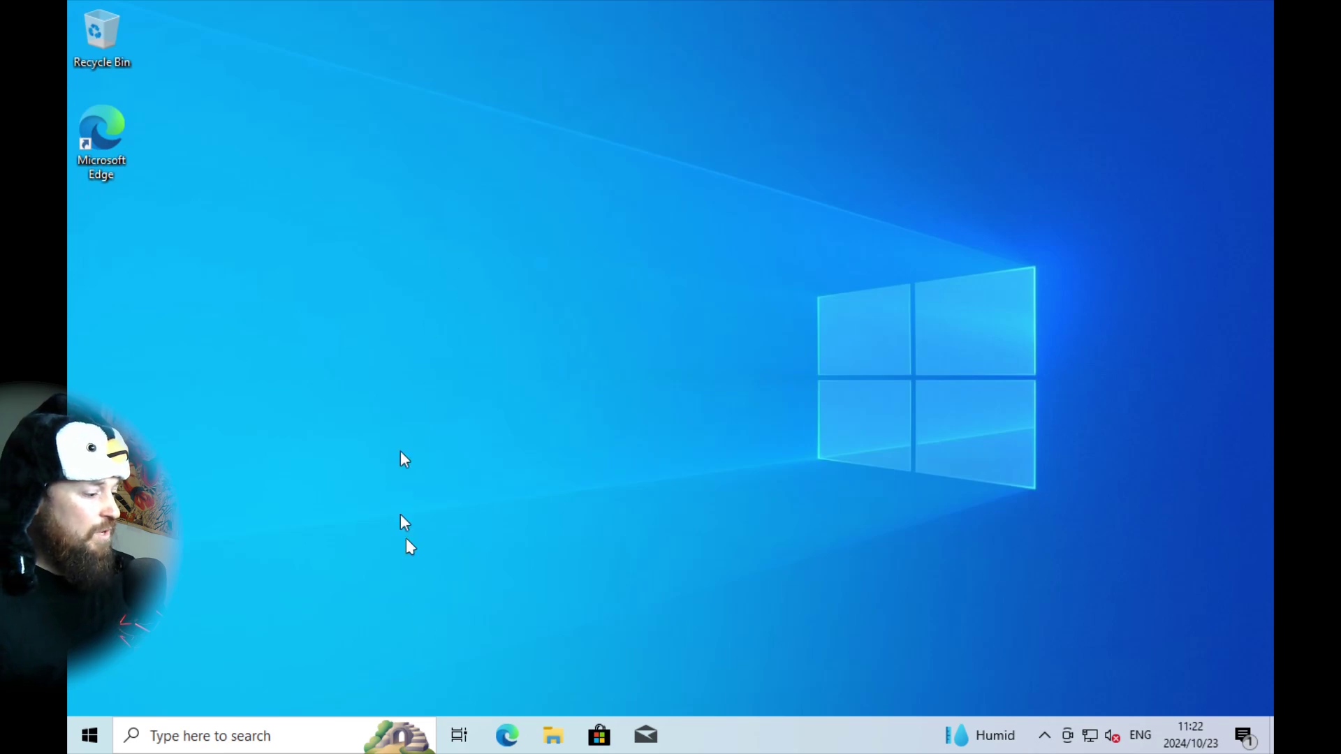
Step: View the Start menu and the hidden system tray icons, dismissing each one
{"action": "left_click", "coordinate": [93, 733]}
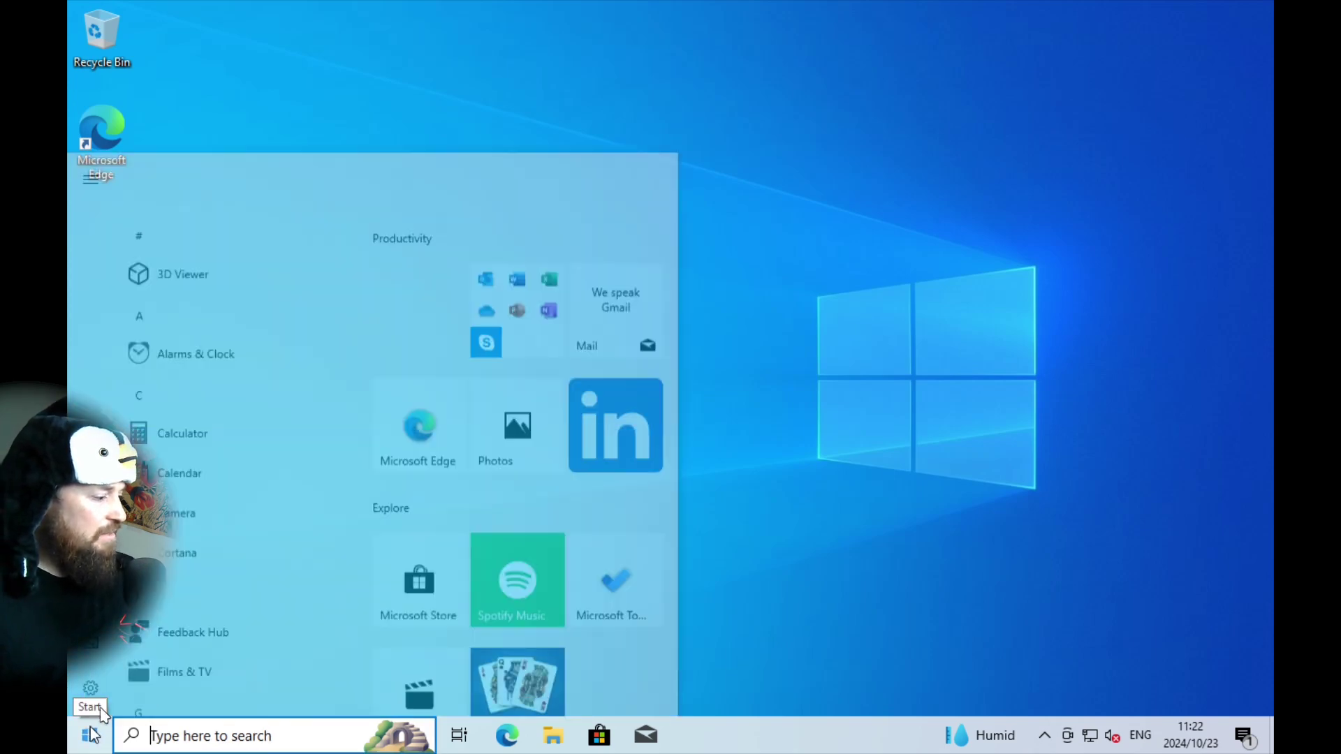
{"action": "left_click", "coordinate": [801, 404]}
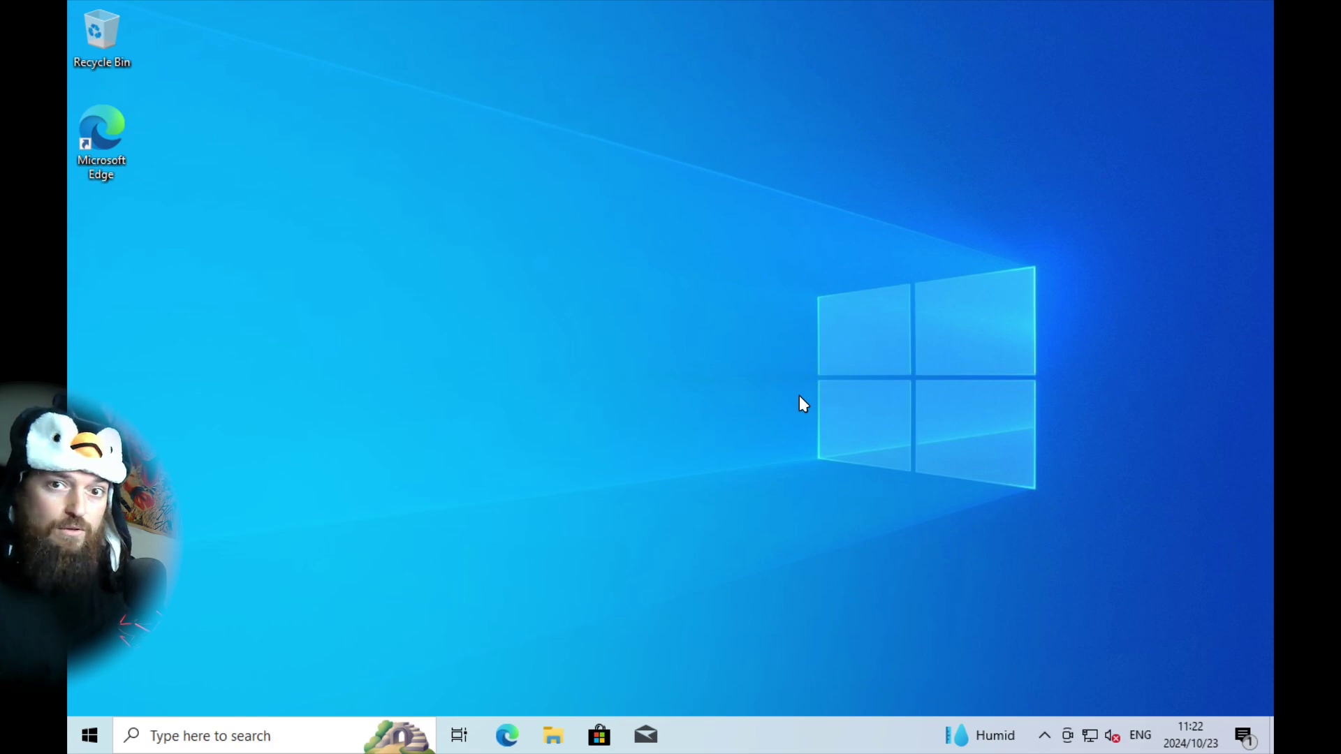
{"action": "left_click", "coordinate": [1042, 732]}
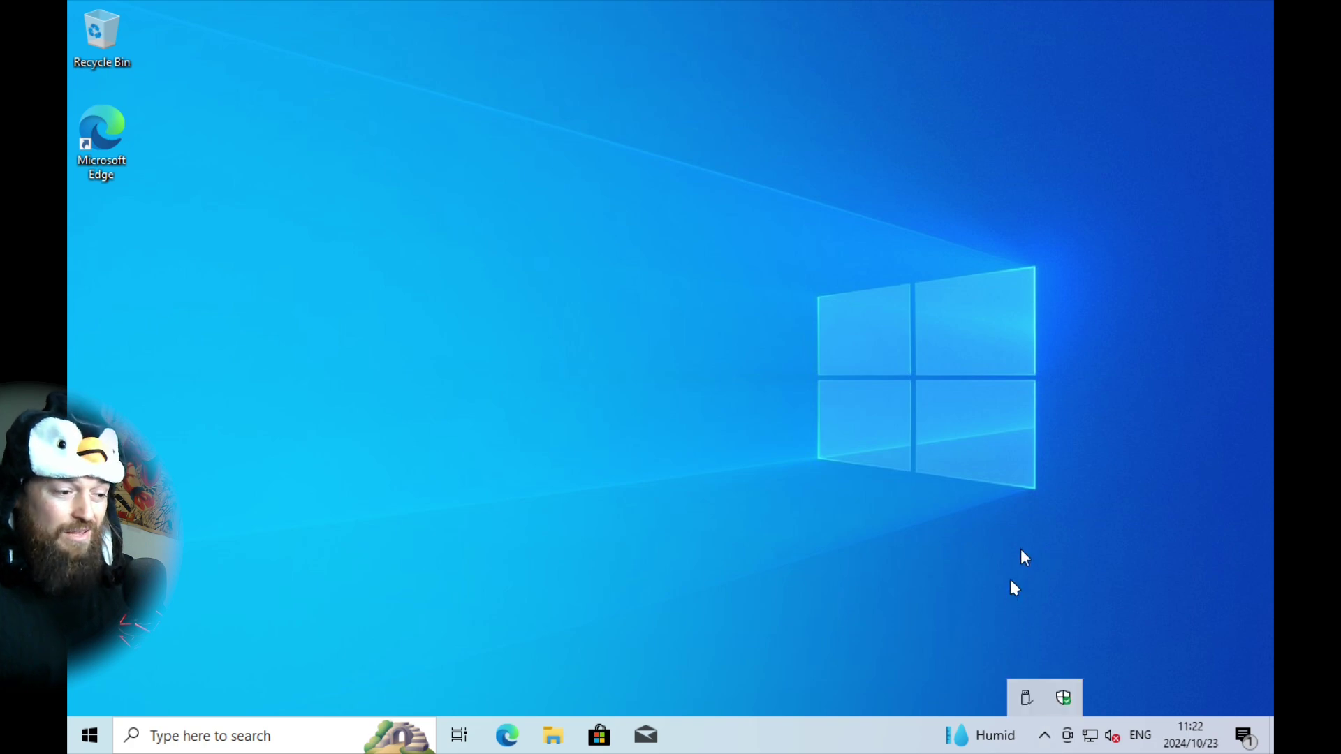
{"action": "left_click", "coordinate": [1024, 484]}
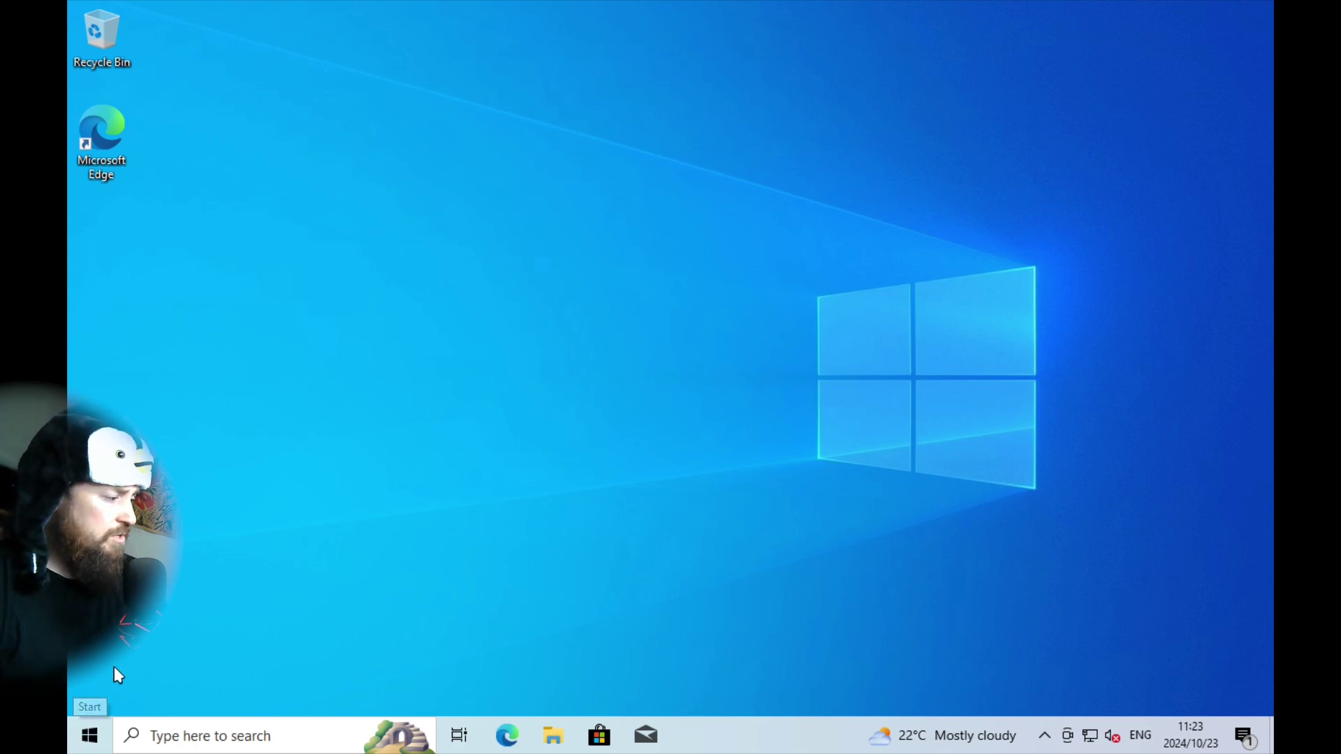
Step: Open Task Manager, try its compact view, return to the detailed view and sort the processes by memory usage
{"action": "right_click", "coordinate": [101, 739]}
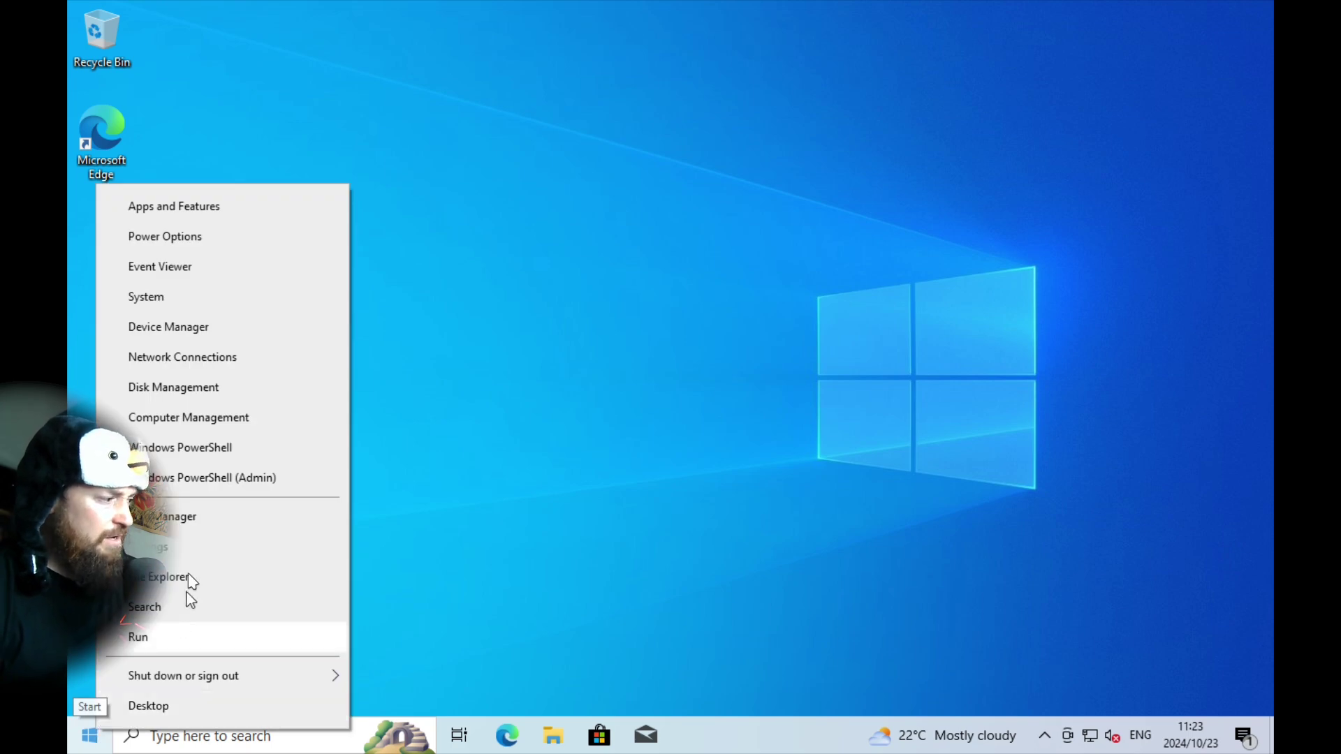
{"action": "left_click", "coordinate": [189, 517]}
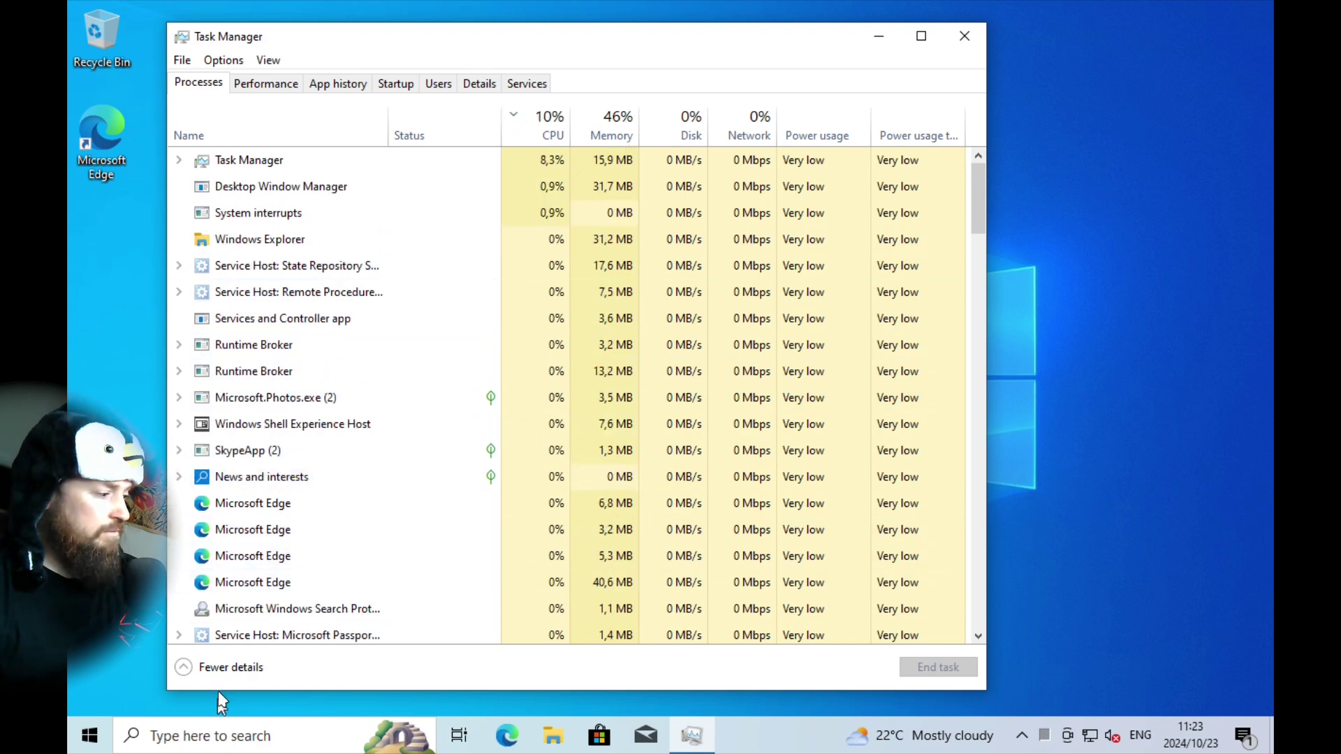
{"action": "left_click", "coordinate": [222, 669]}
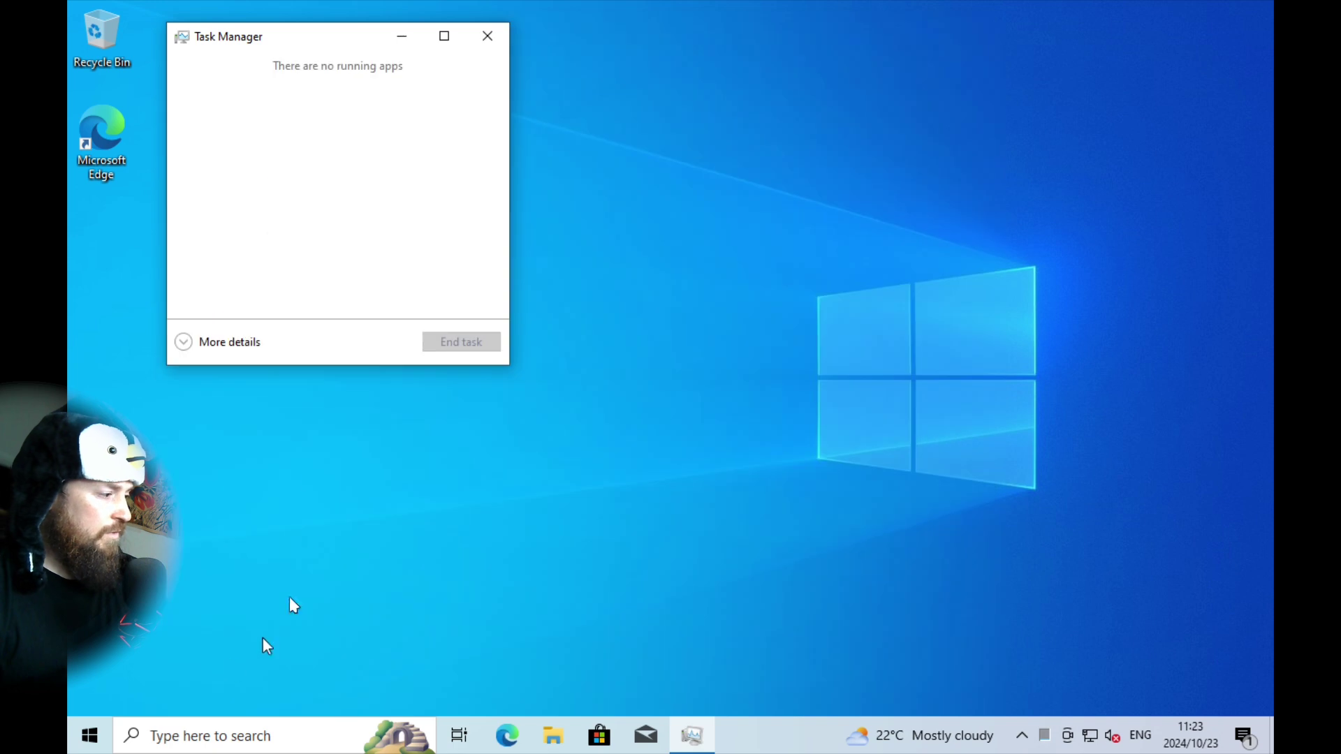
{"action": "left_click", "coordinate": [251, 350]}
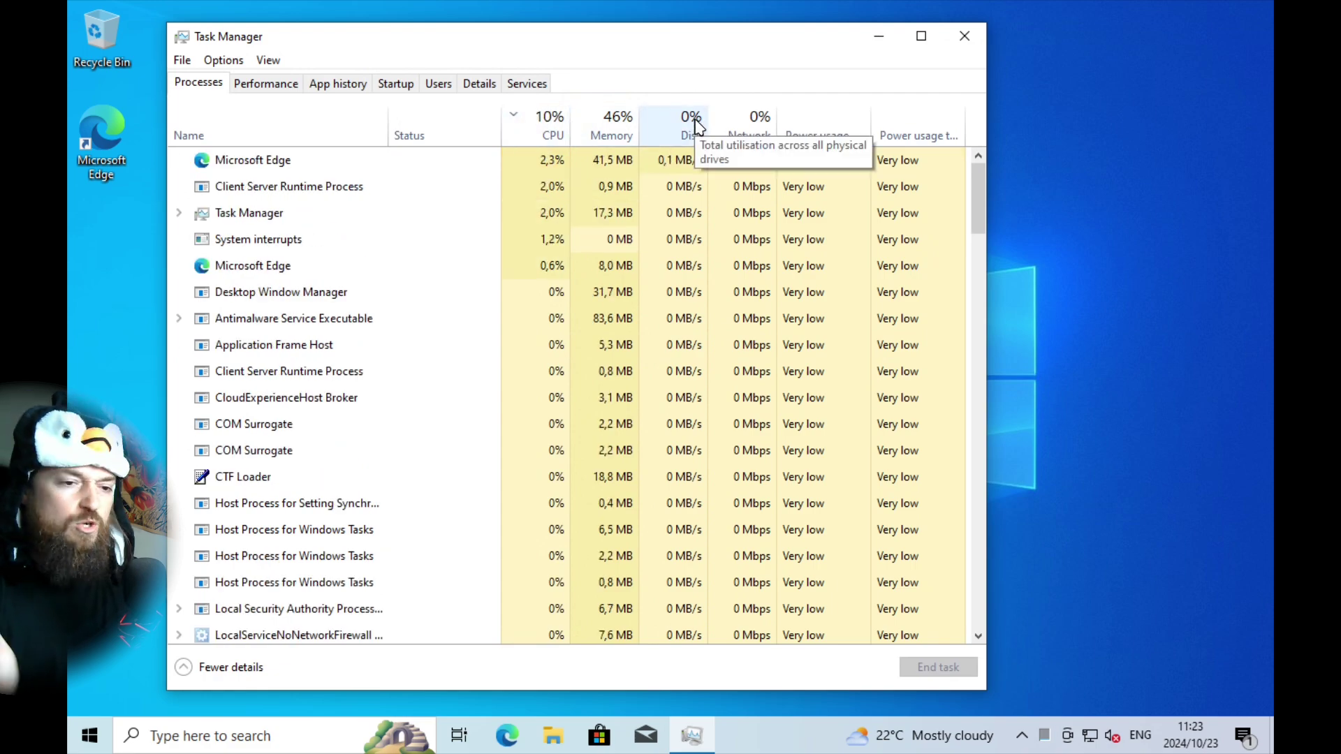
{"action": "left_click", "coordinate": [615, 117]}
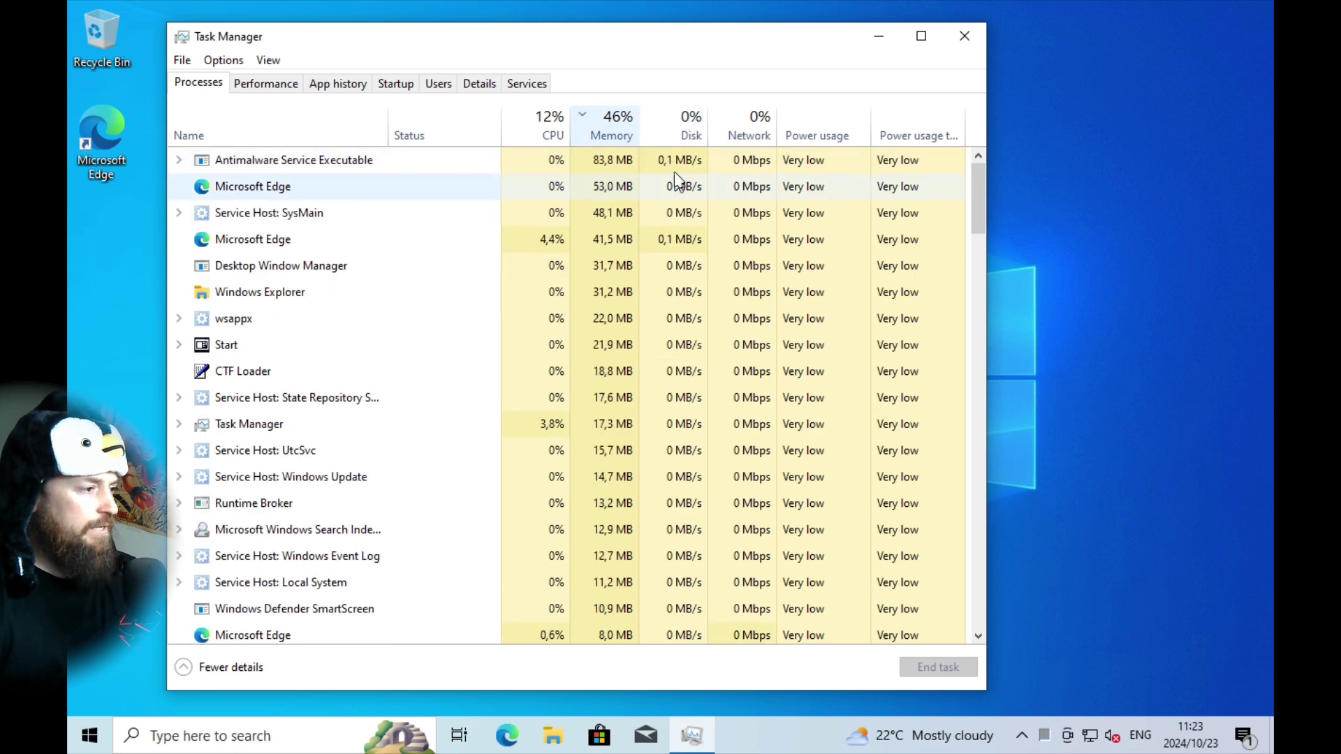
Step: Examine the most memory-hungry processes, view the available actions for a Microsoft Edge process, and close Task Manager
{"action": "left_click", "coordinate": [363, 168]}
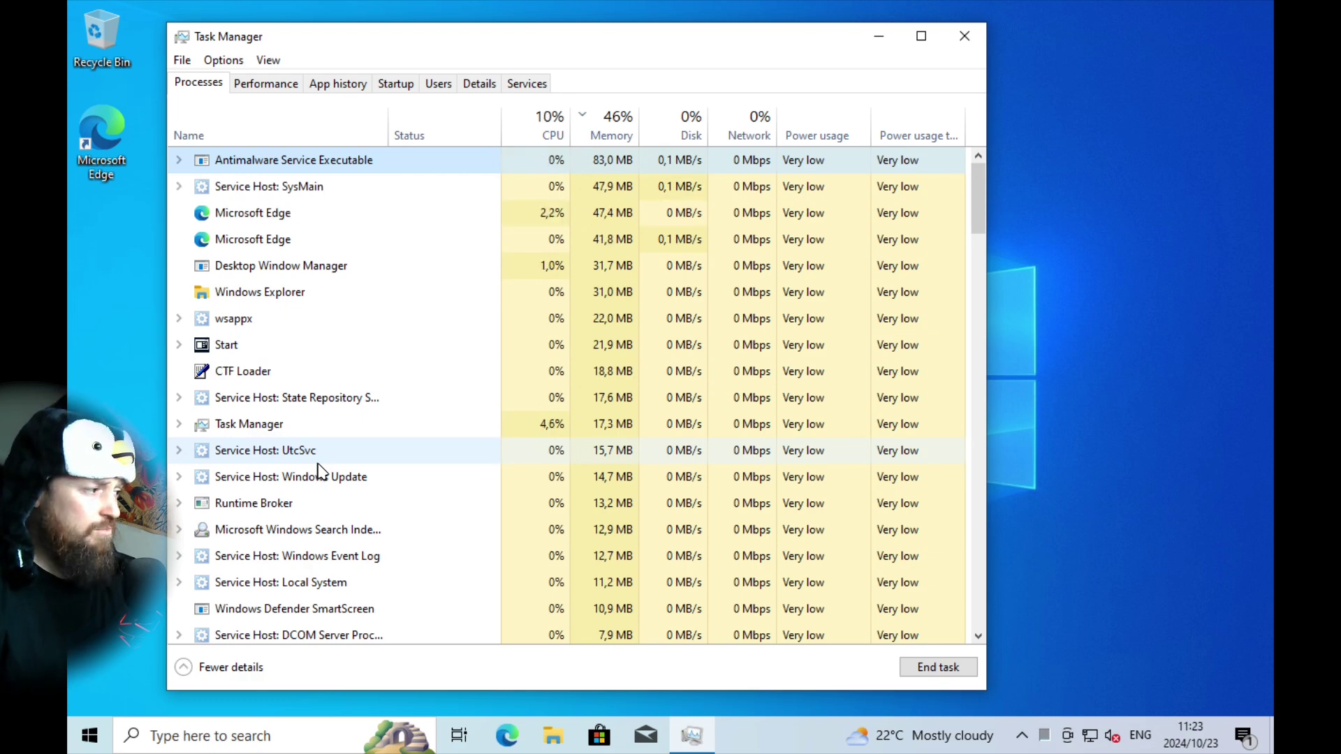
{"action": "scroll", "coordinate": [356, 345], "scroll_direction": "down", "scroll_amount": 1}
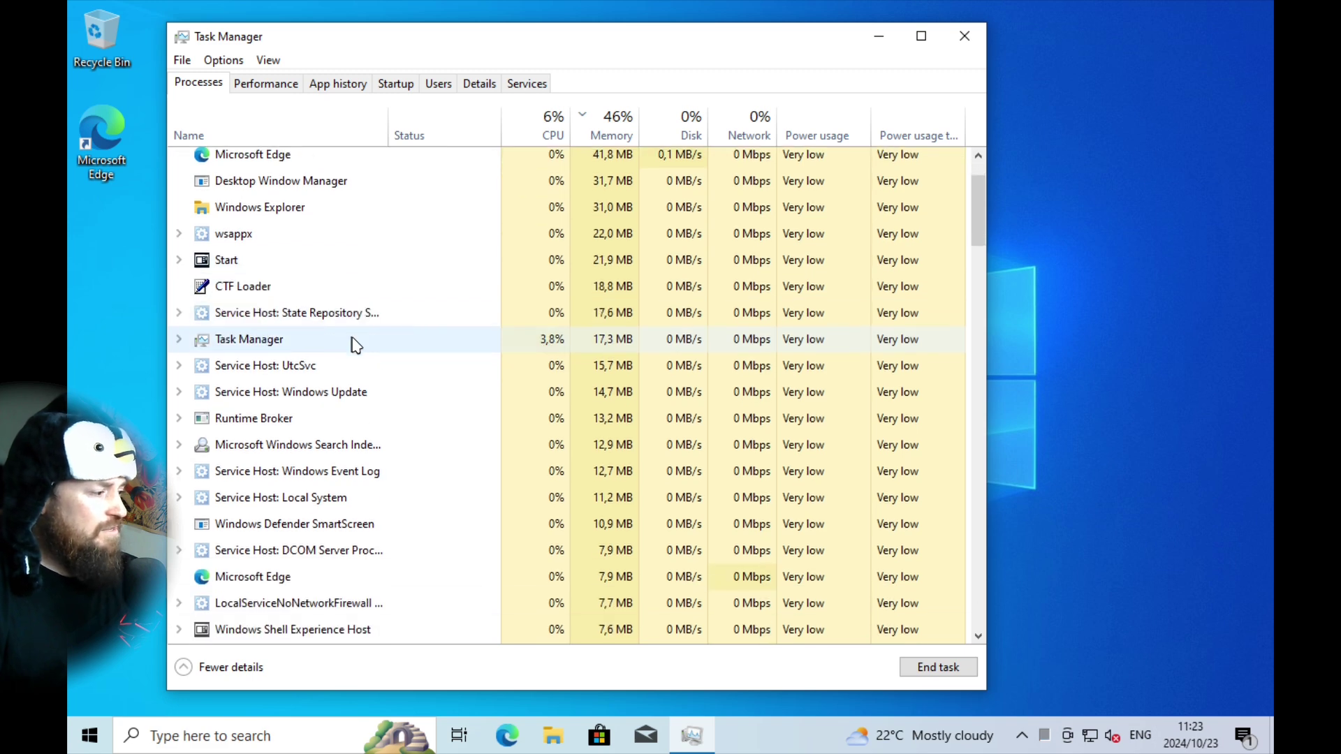
{"action": "scroll", "coordinate": [356, 345], "scroll_direction": "up", "scroll_amount": 1}
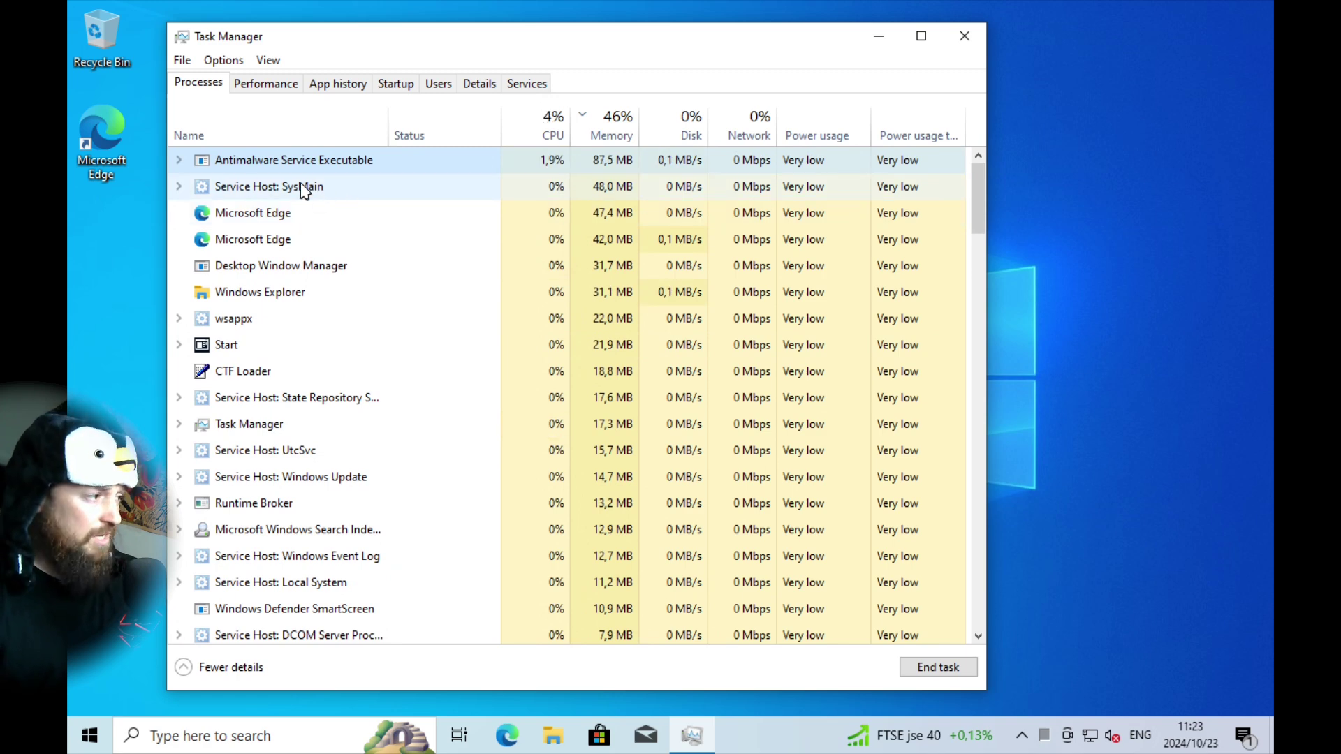
{"action": "right_click", "coordinate": [262, 241]}
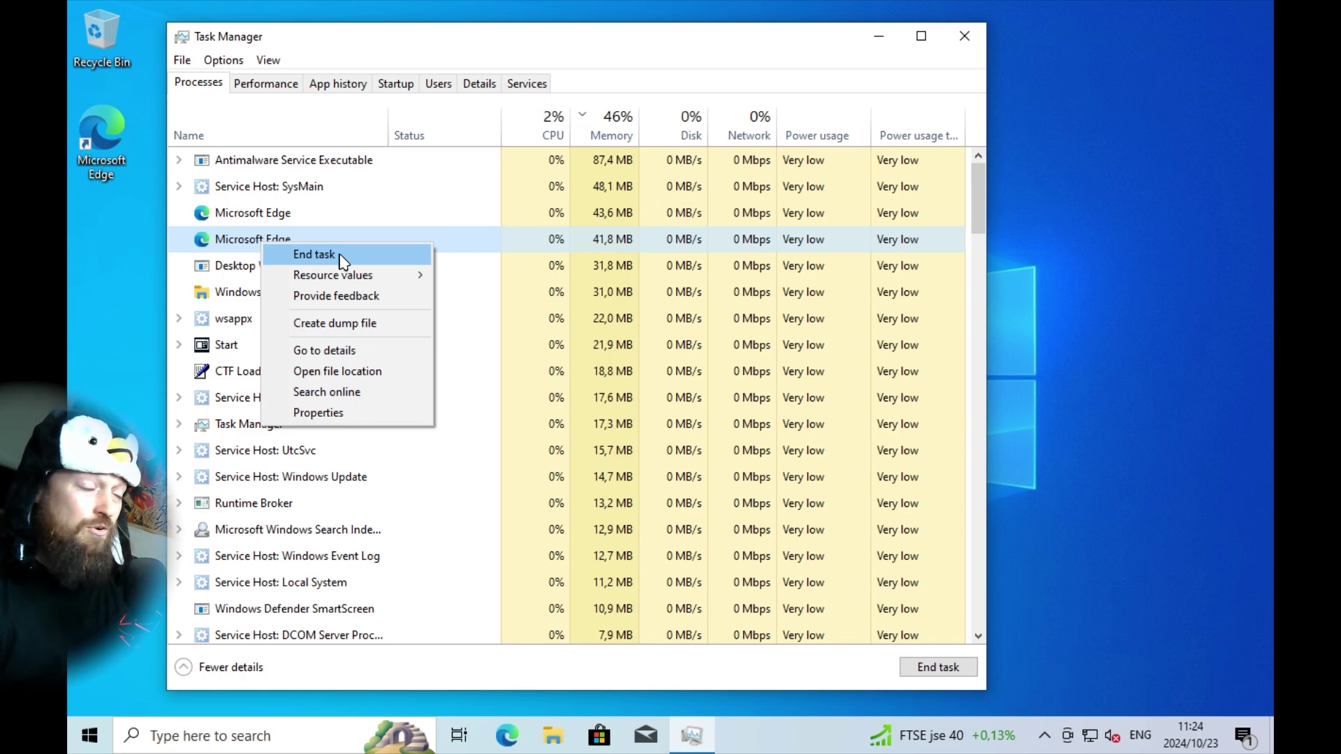
{"action": "left_click", "coordinate": [978, 41]}
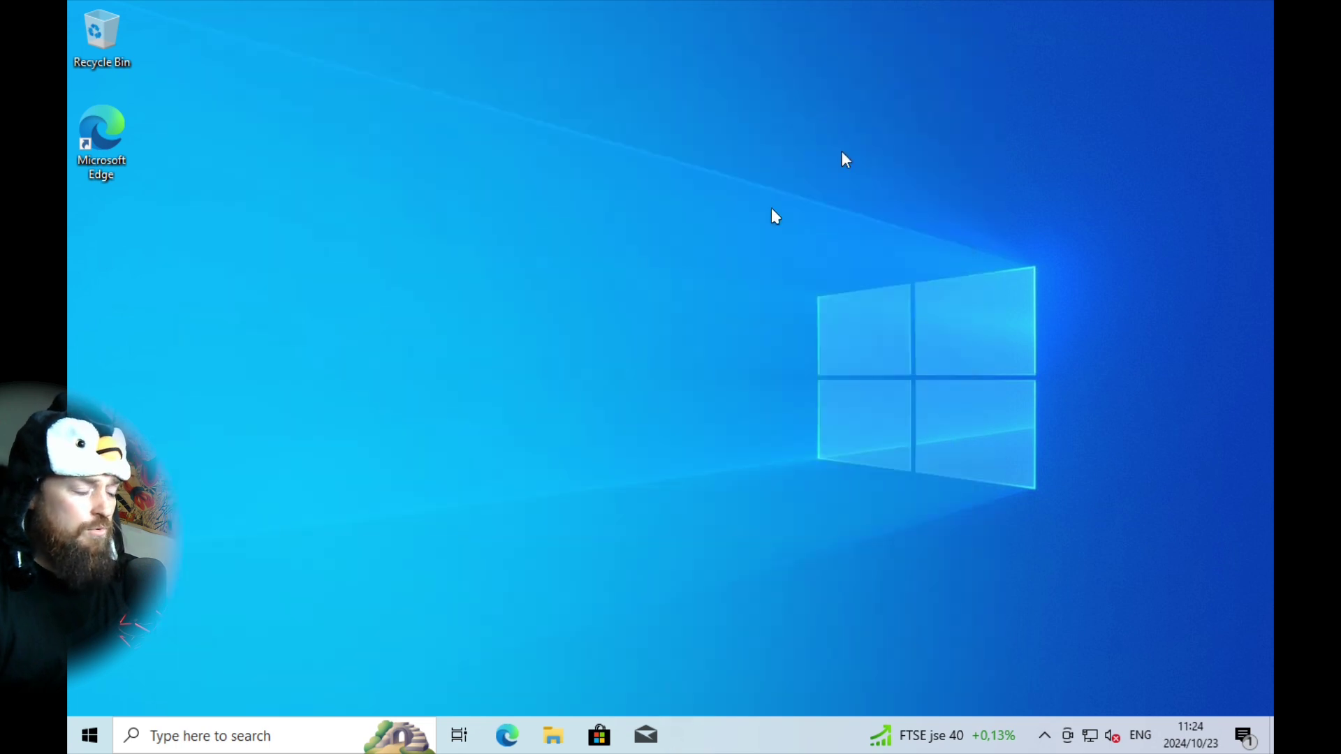
Step: Search Windows for "add", open Add or remove programs, uninstall Mail and Calendar, and close Settings
{"action": "key", "text": "super"}
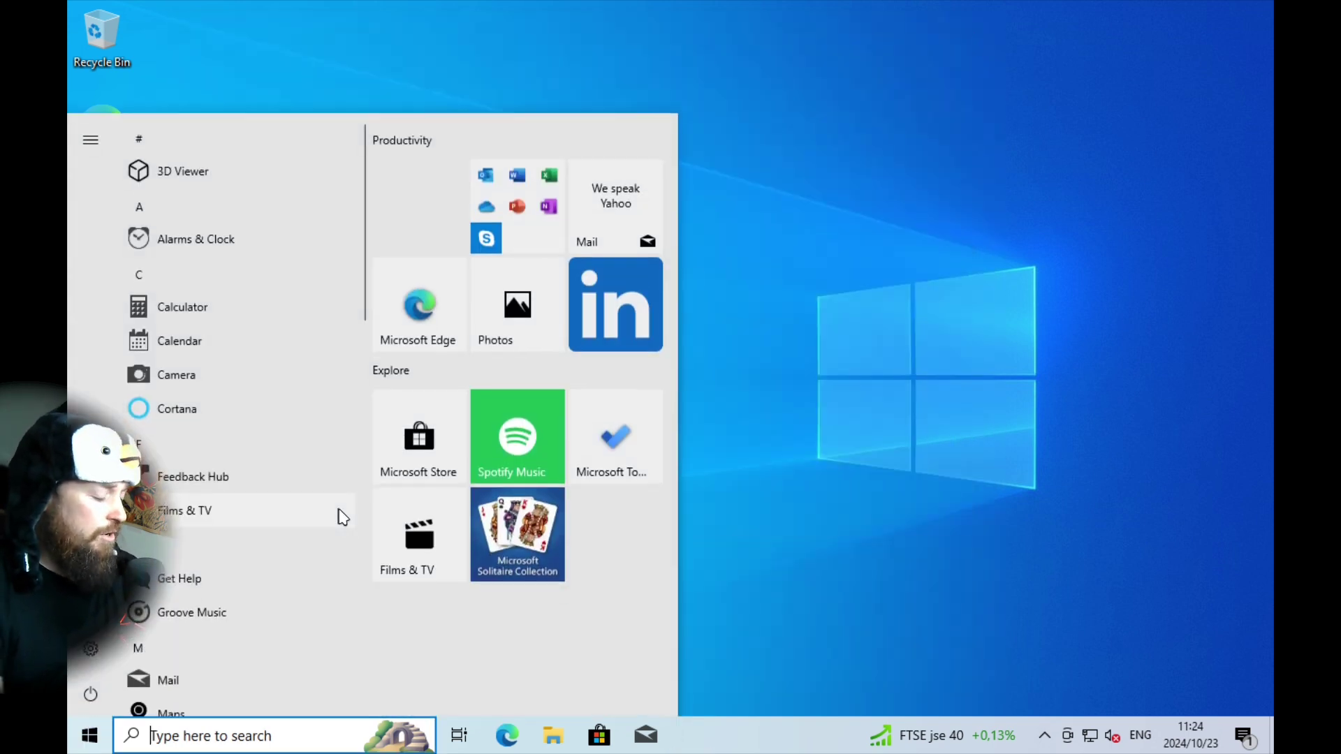
{"action": "type", "text": "add"}
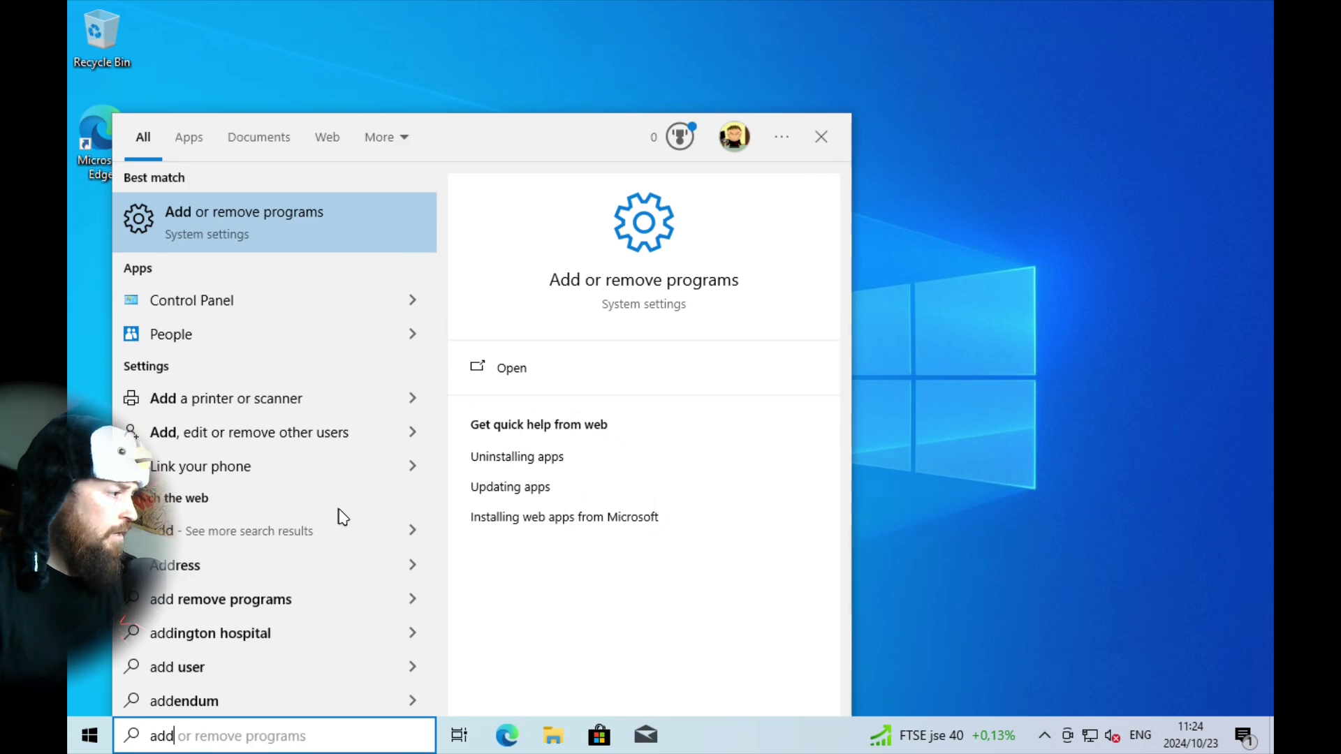
{"action": "left_click", "coordinate": [287, 241]}
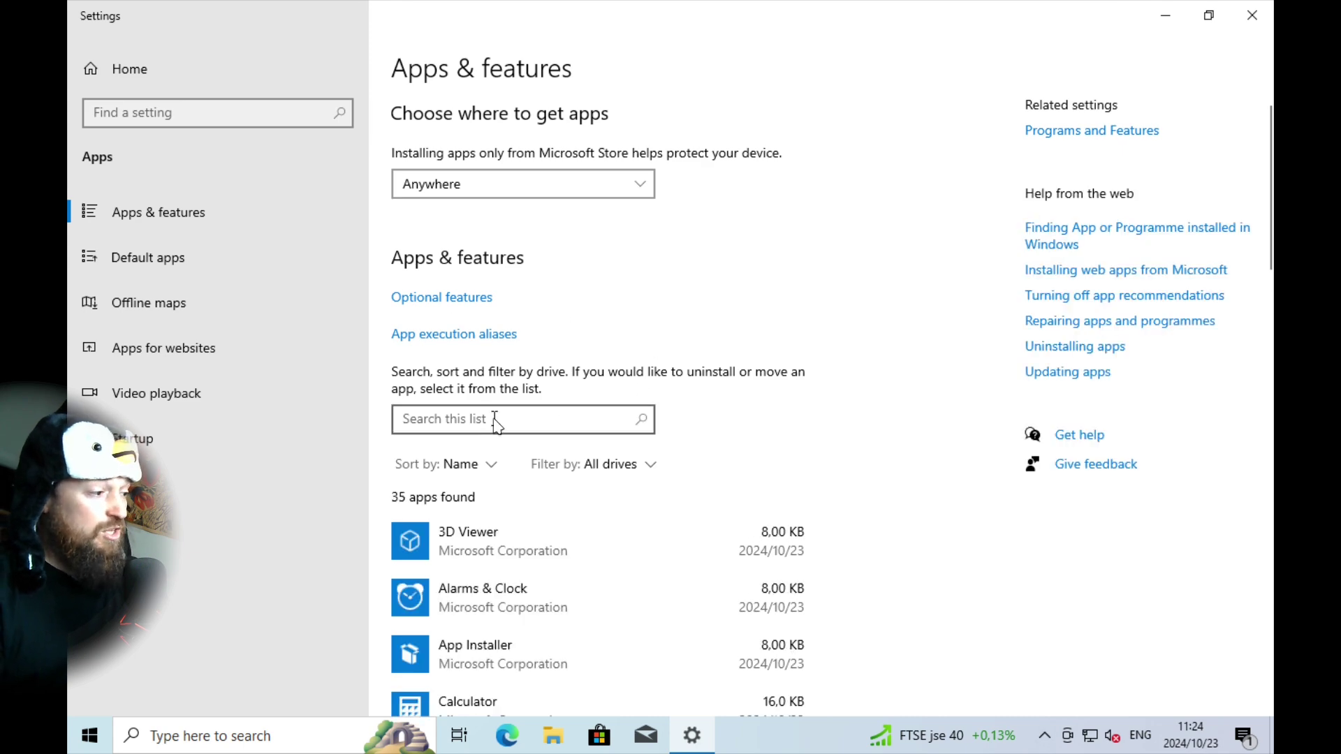
{"action": "scroll", "coordinate": [629, 409], "scroll_direction": "down", "scroll_amount": 12}
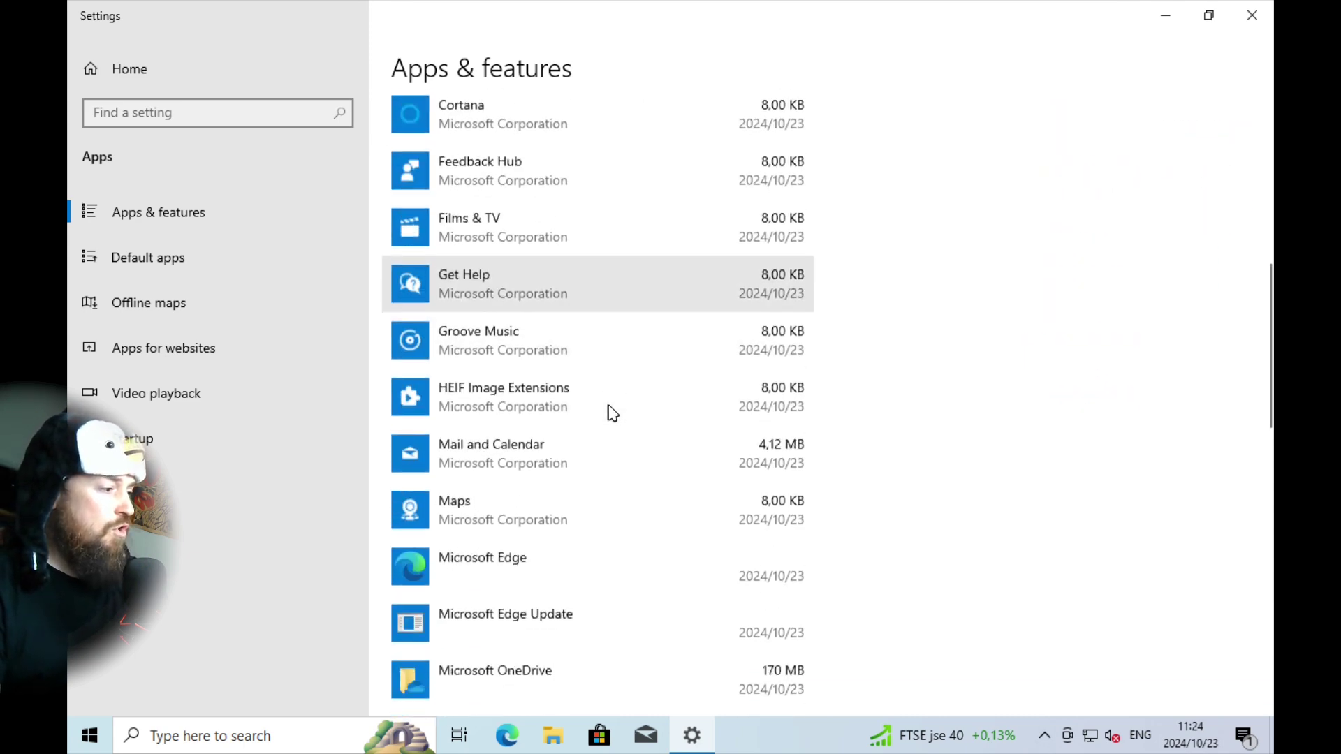
{"action": "left_click", "coordinate": [580, 322]}
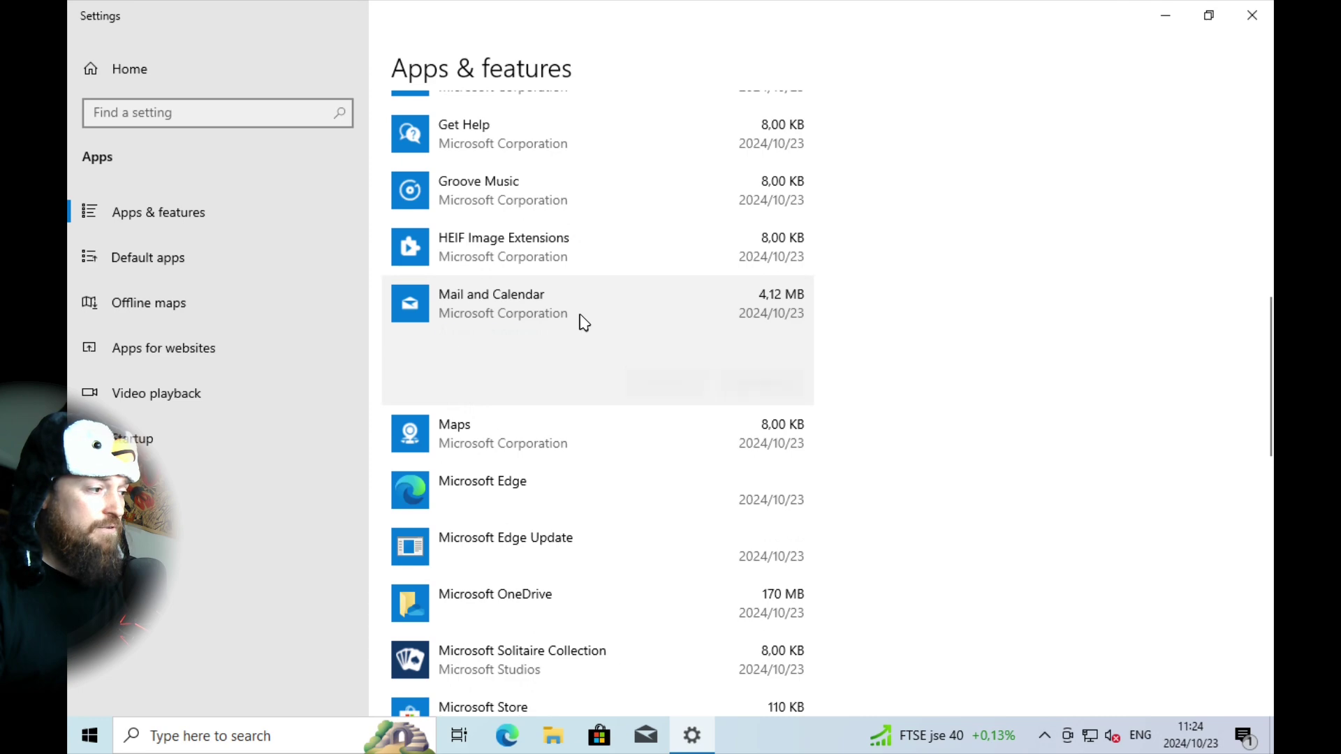
{"action": "left_click", "coordinate": [760, 383]}
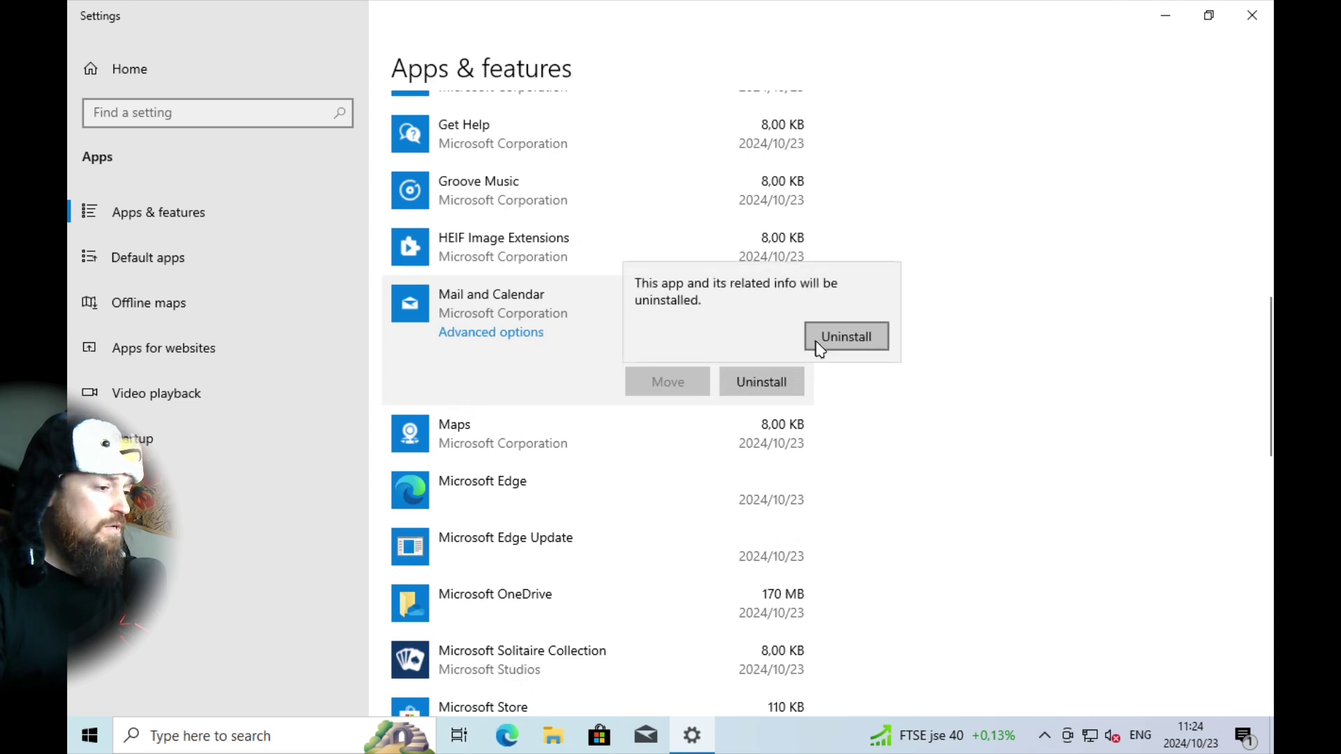
{"action": "left_click", "coordinate": [843, 334]}
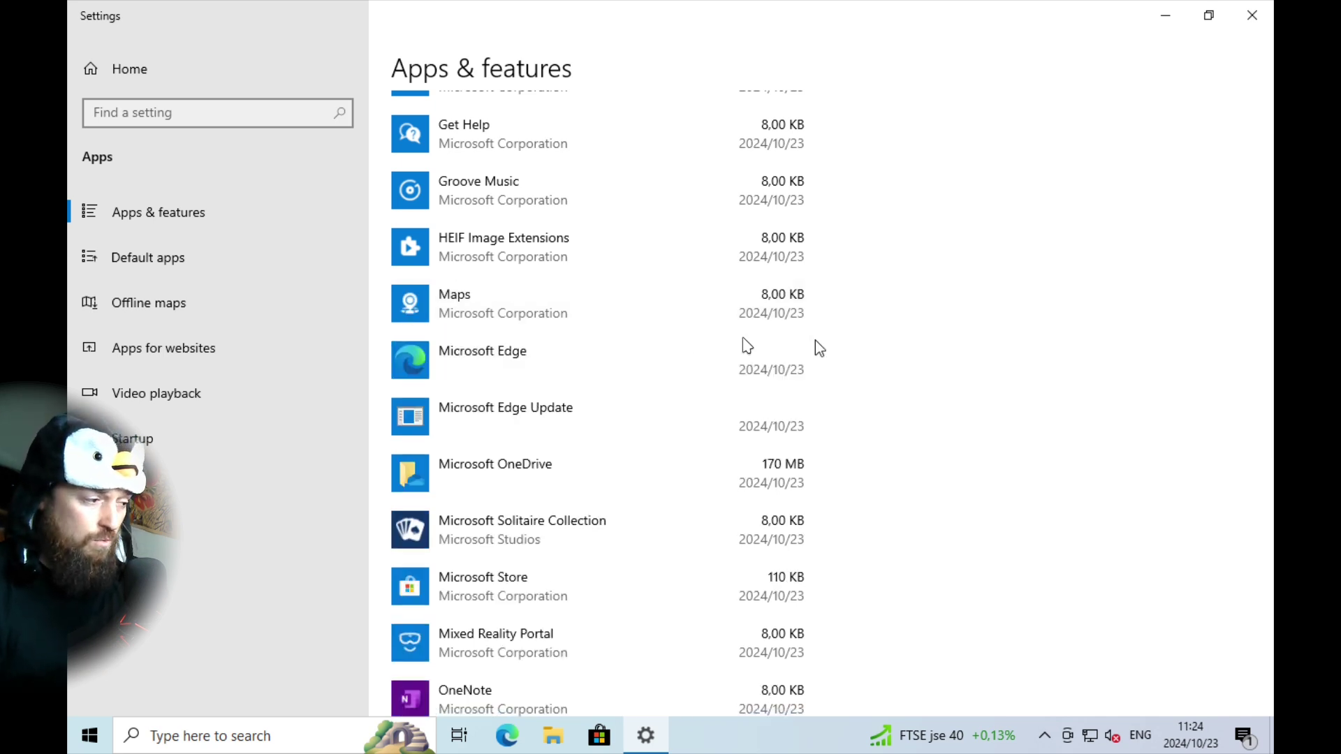
{"action": "scroll", "coordinate": [554, 449], "scroll_direction": "down", "scroll_amount": 3}
{"action": "scroll", "coordinate": [562, 451], "scroll_direction": "up", "scroll_amount": 3}
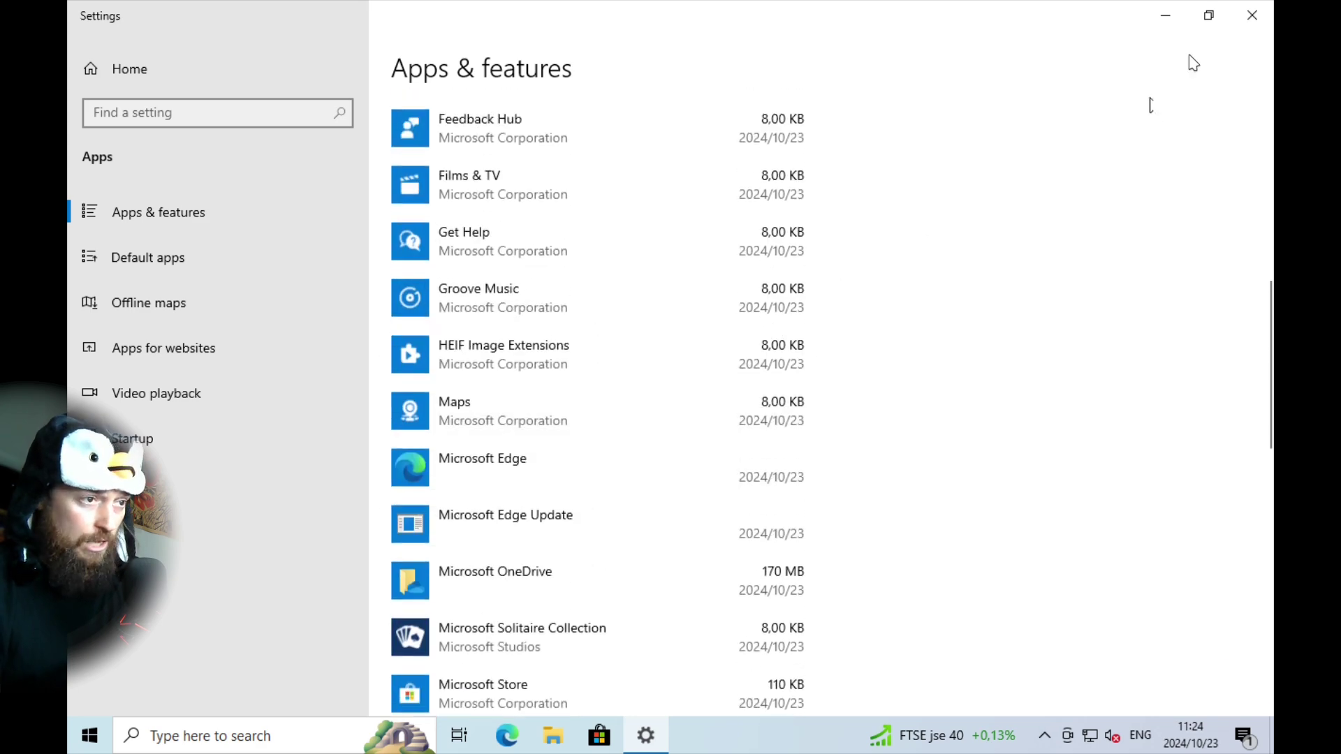
{"action": "left_click", "coordinate": [1252, 15]}
Step: Check the startup apps and the Microsoft Edge entry in Task Manager, and close it
{"action": "right_click", "coordinate": [89, 735]}
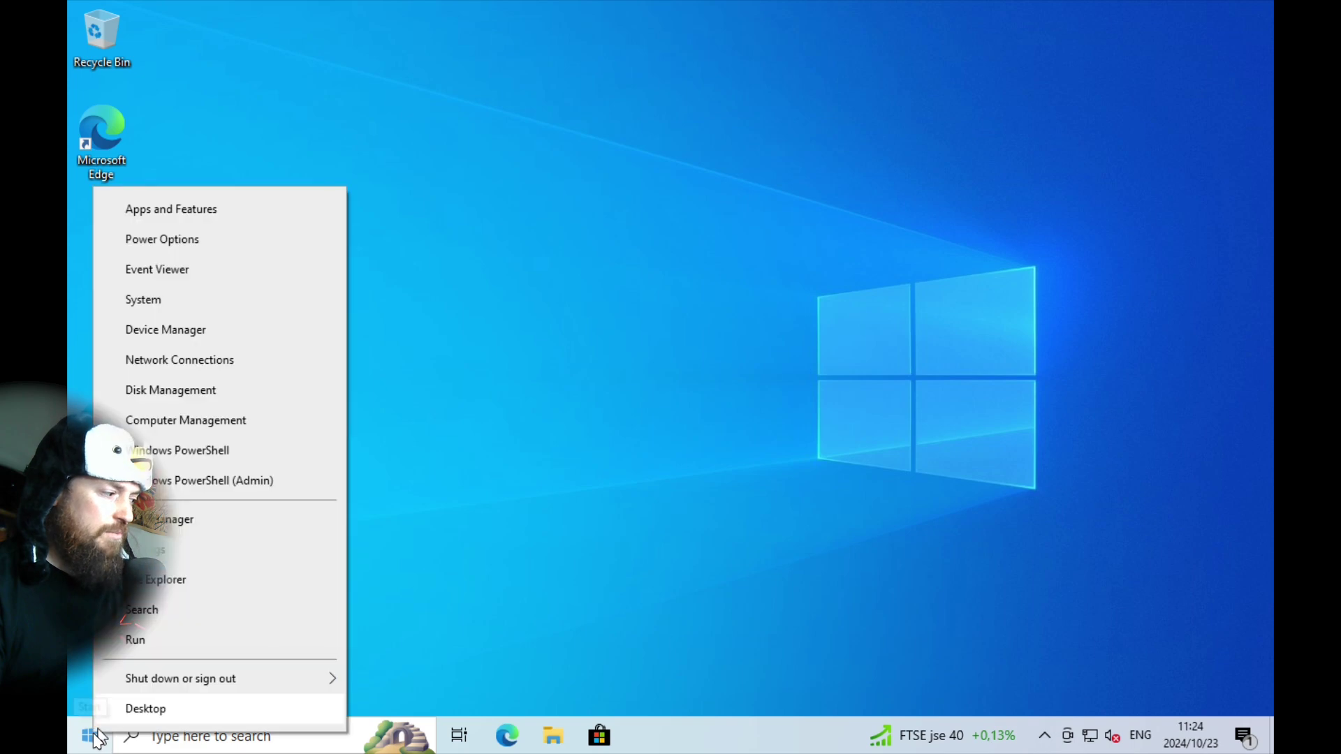
{"action": "left_click", "coordinate": [195, 521]}
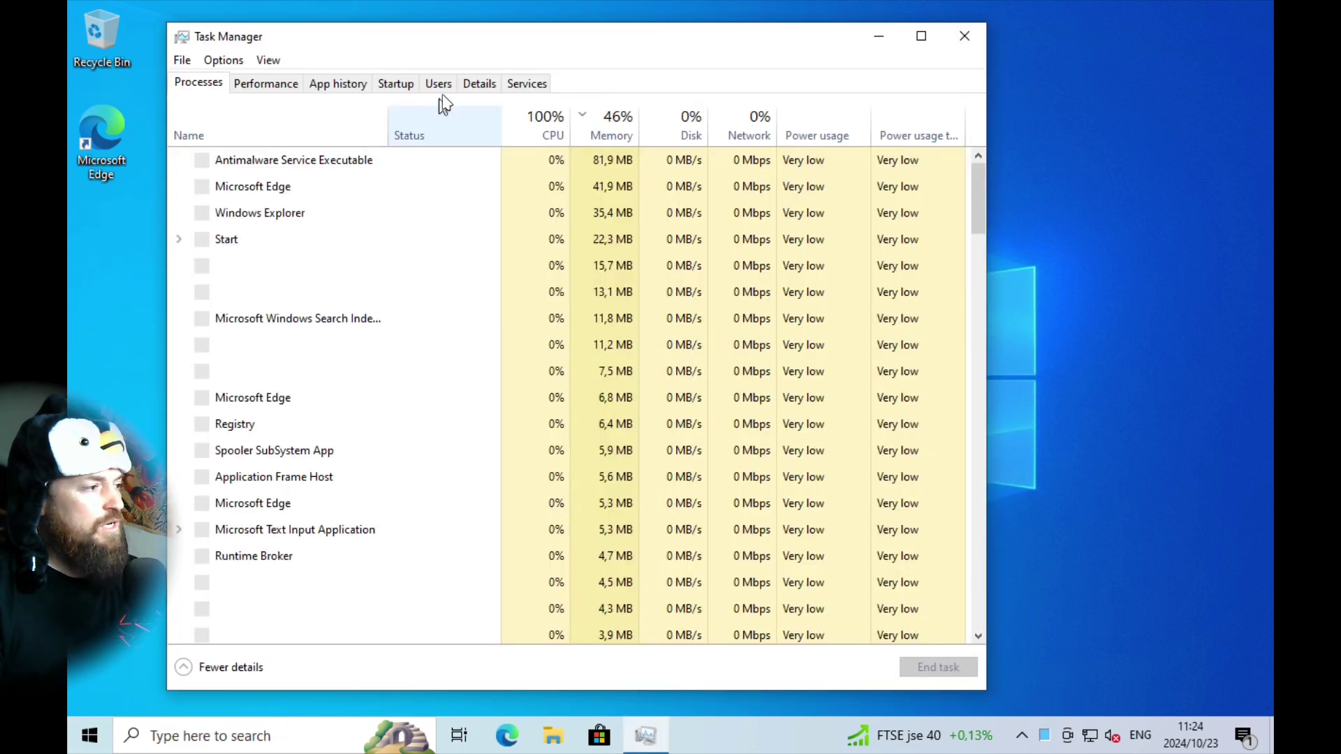
{"action": "left_click", "coordinate": [396, 84]}
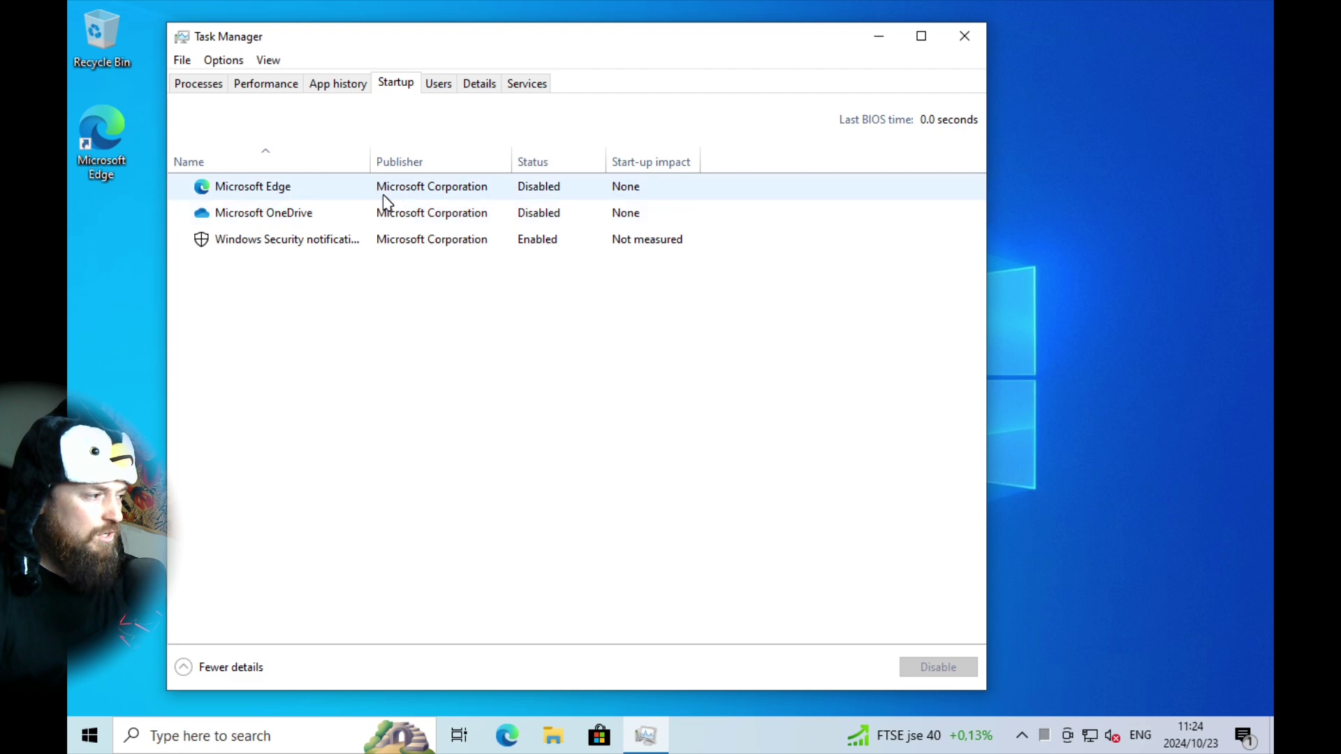
{"action": "left_click", "coordinate": [267, 190]}
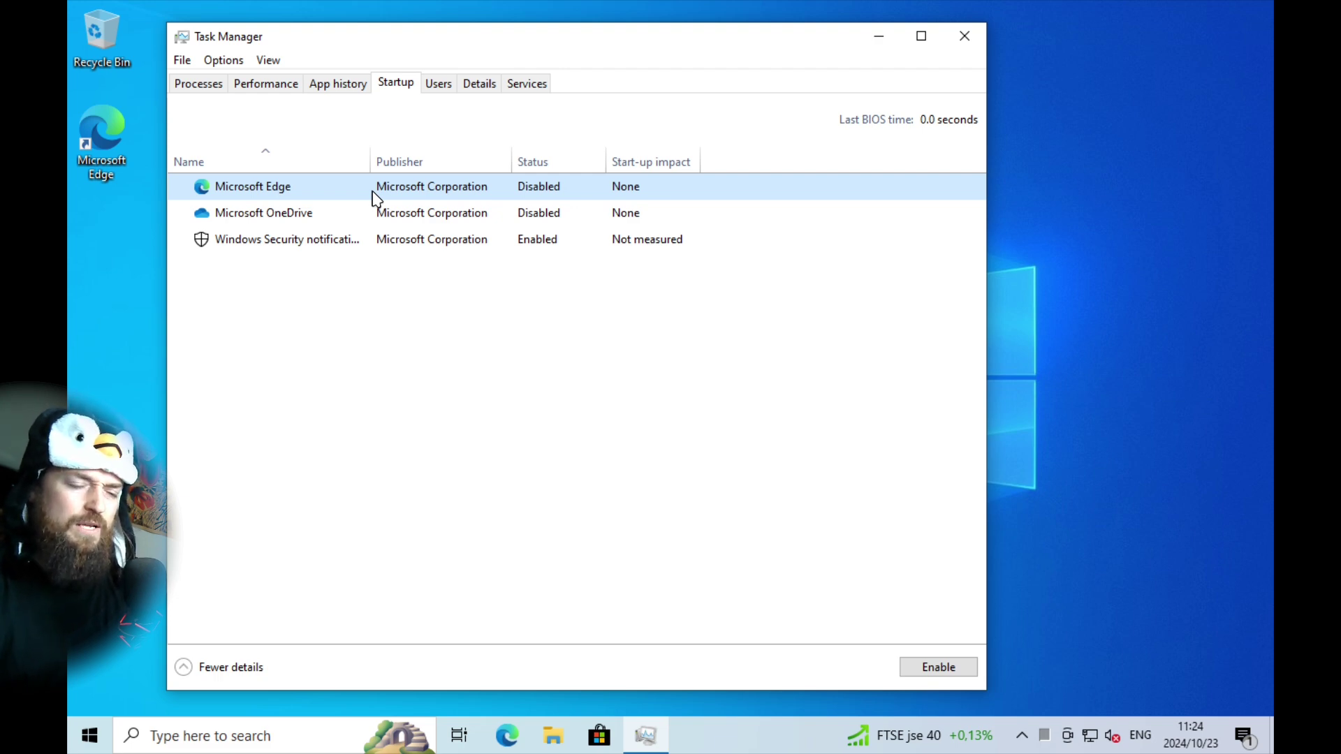
{"action": "left_click", "coordinate": [965, 35]}
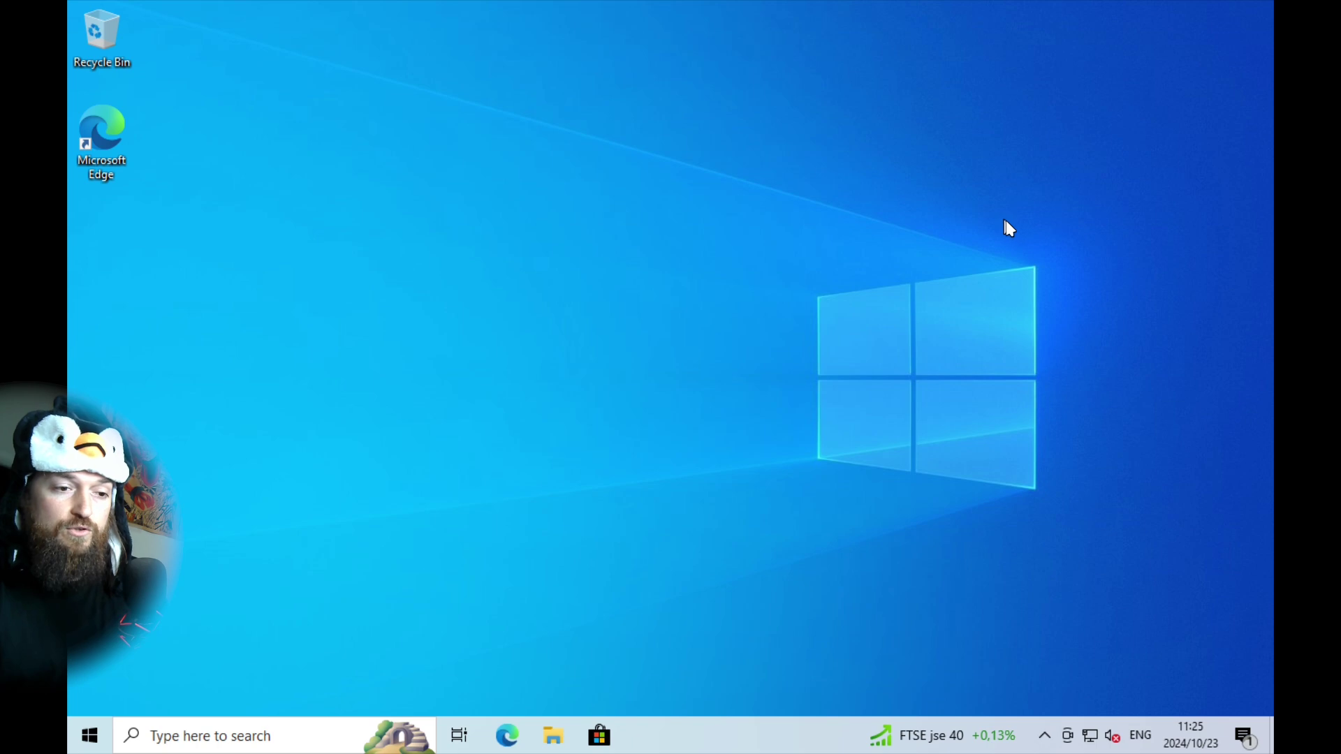
Step: View the taskbar's news and interests feed and the hidden system tray icons, and leave the feed open
{"action": "left_click", "coordinate": [931, 739]}
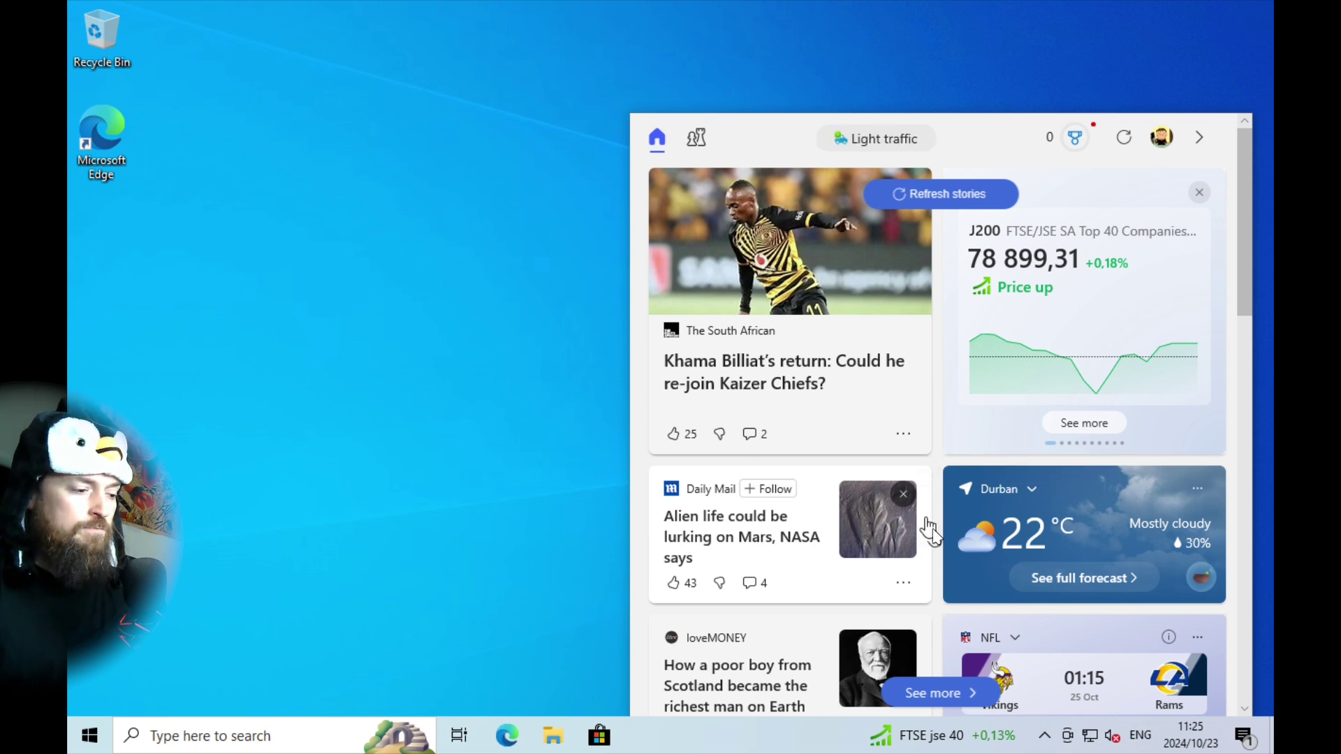
{"action": "left_click", "coordinate": [488, 296]}
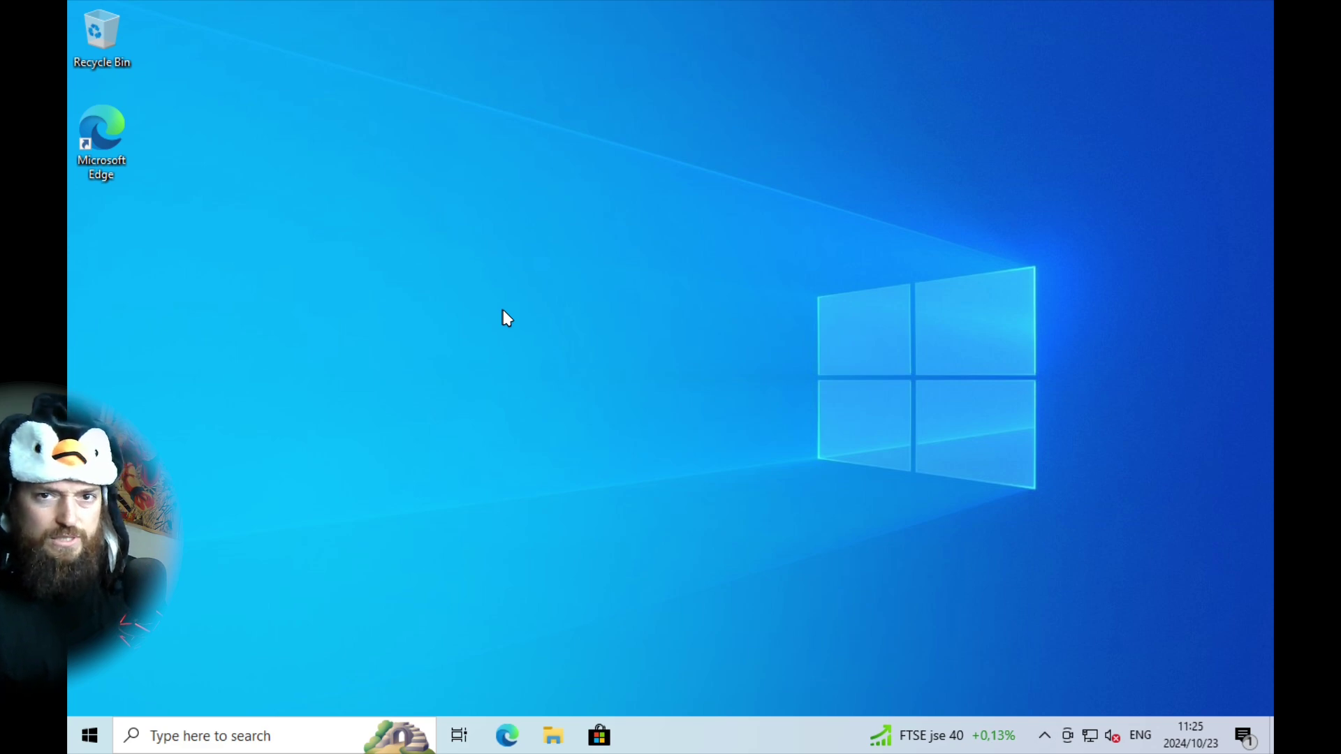
{"action": "left_click", "coordinate": [1043, 734]}
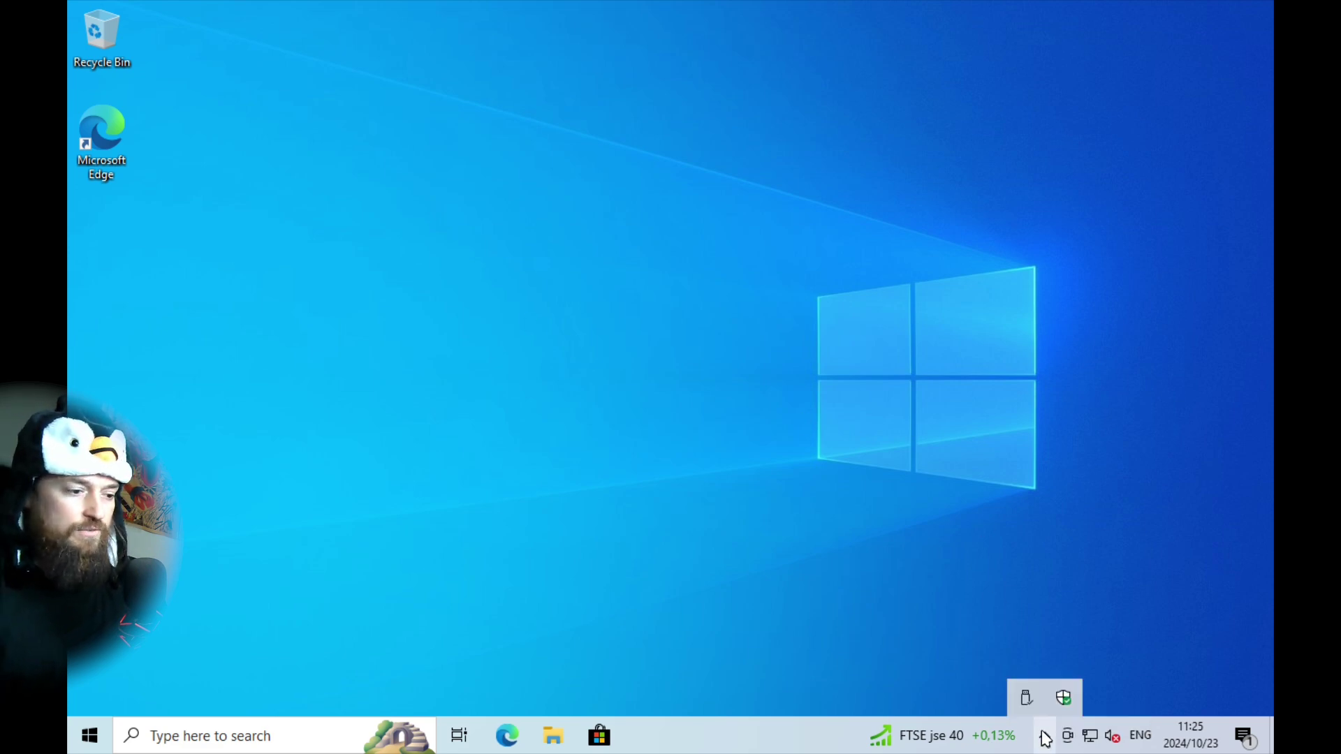
{"action": "left_click", "coordinate": [1028, 499]}
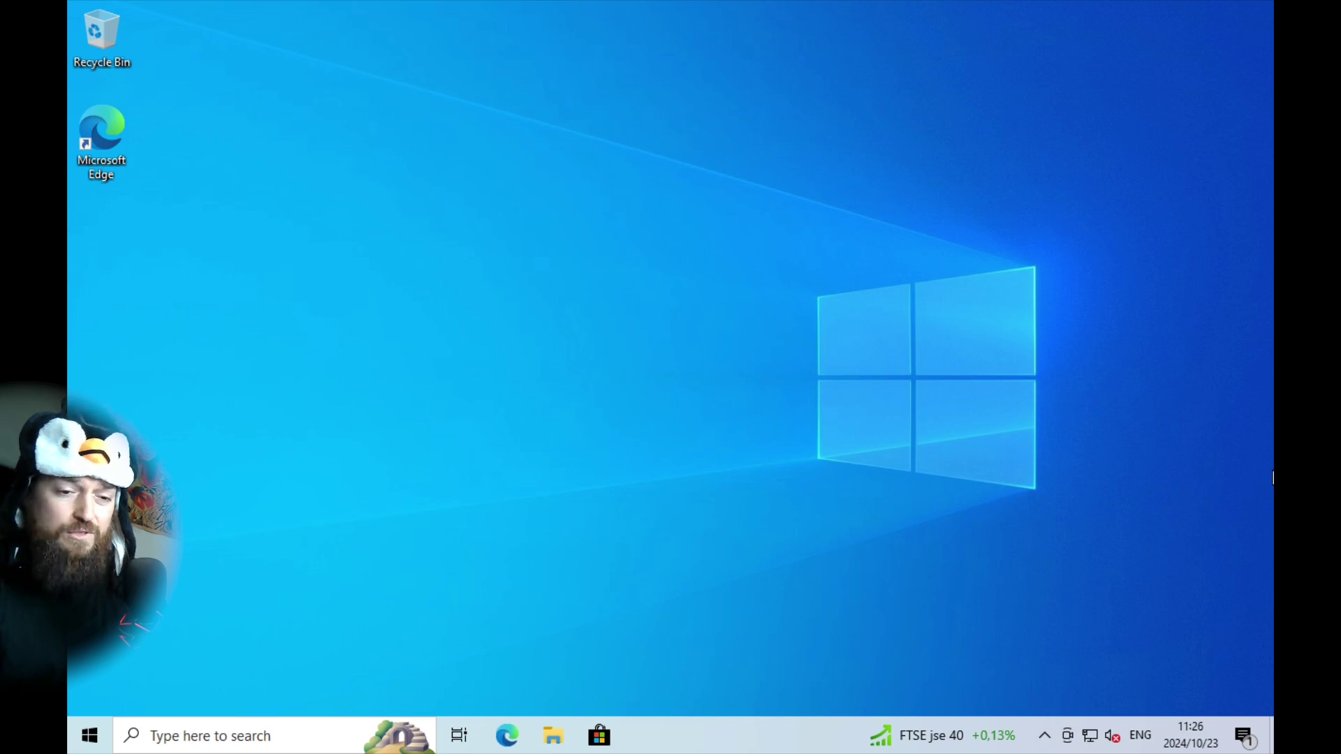
{"action": "left_click", "coordinate": [956, 744]}
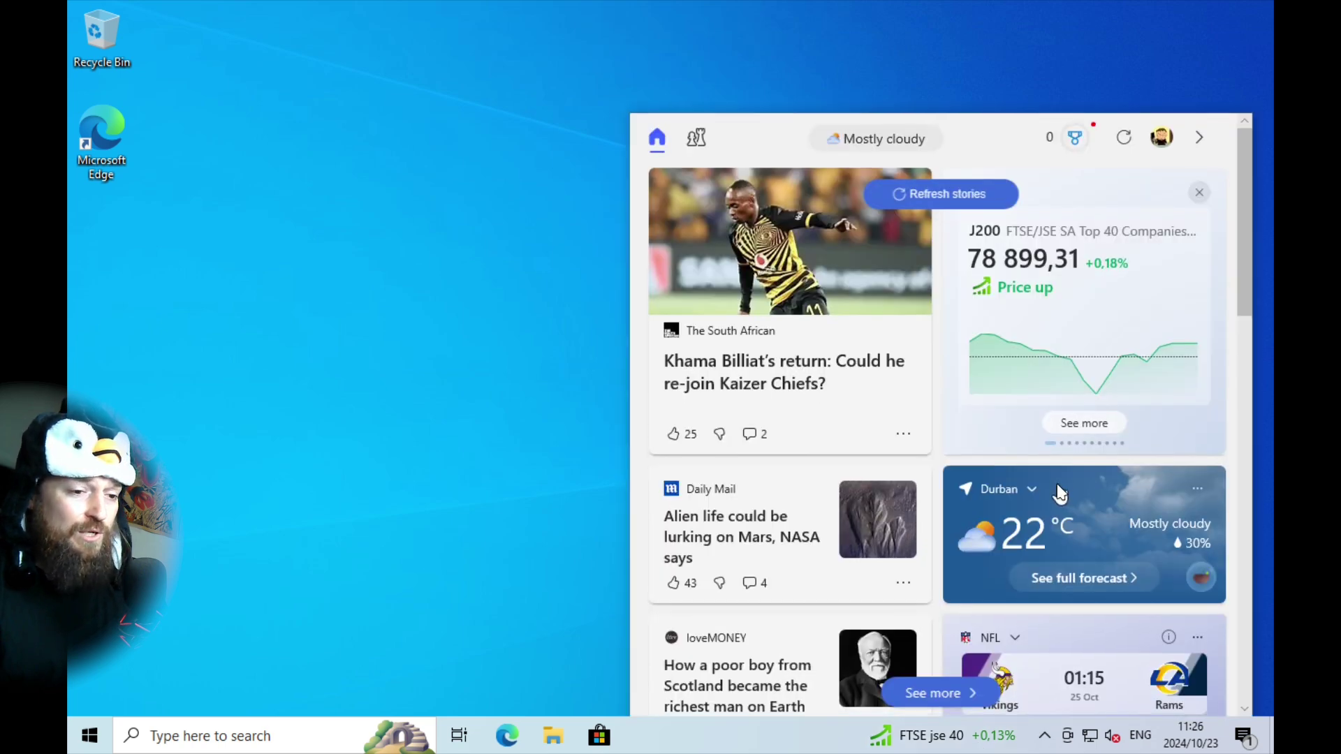